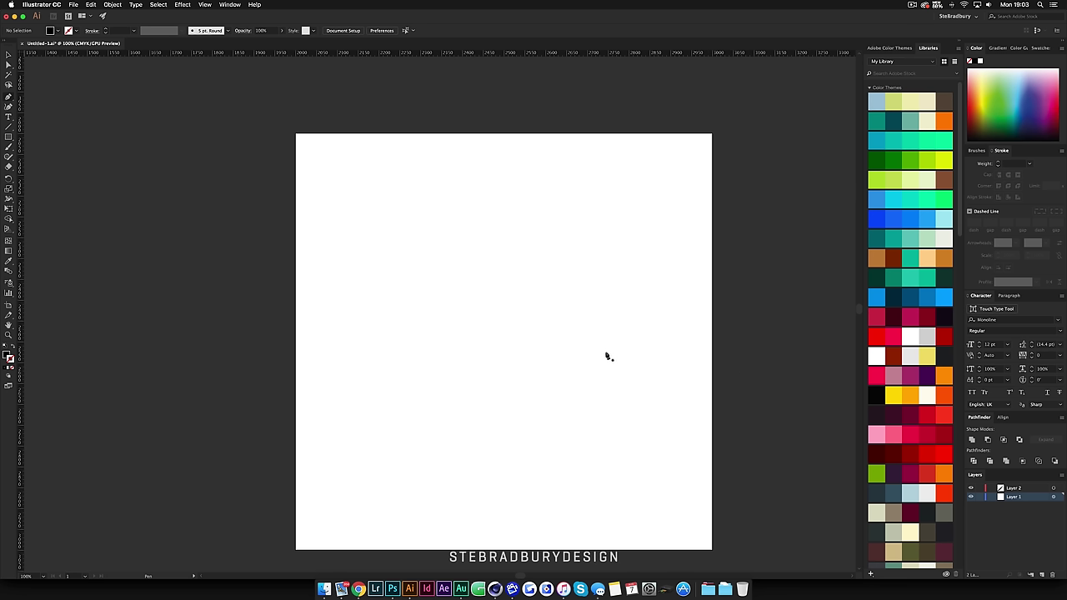
Add an ampersand as Monoline text on the artboard and enlarge it to about 520 pt
key(t)
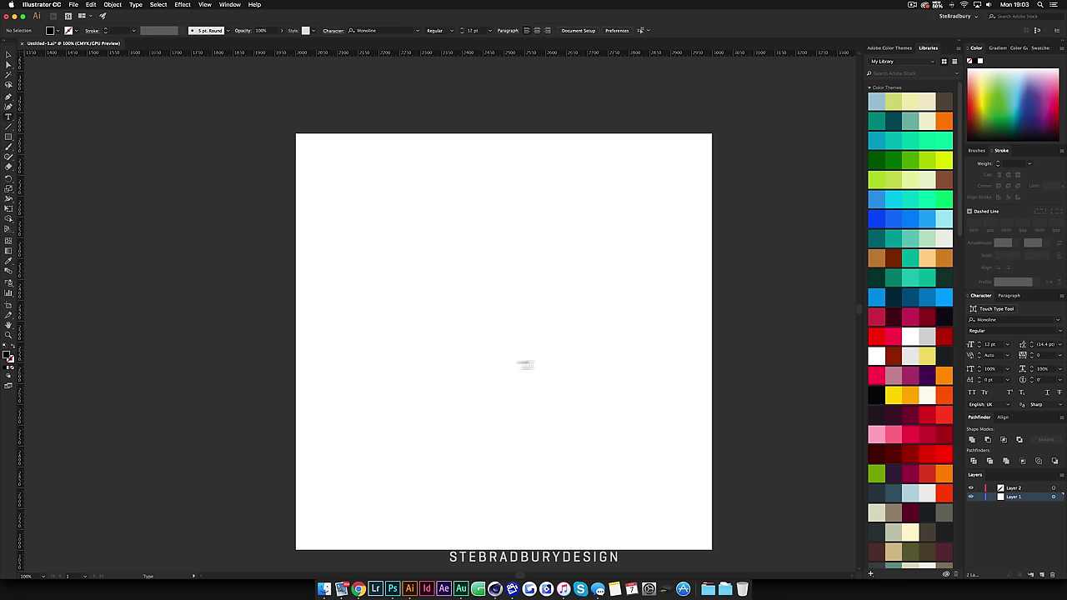
click(490, 363)
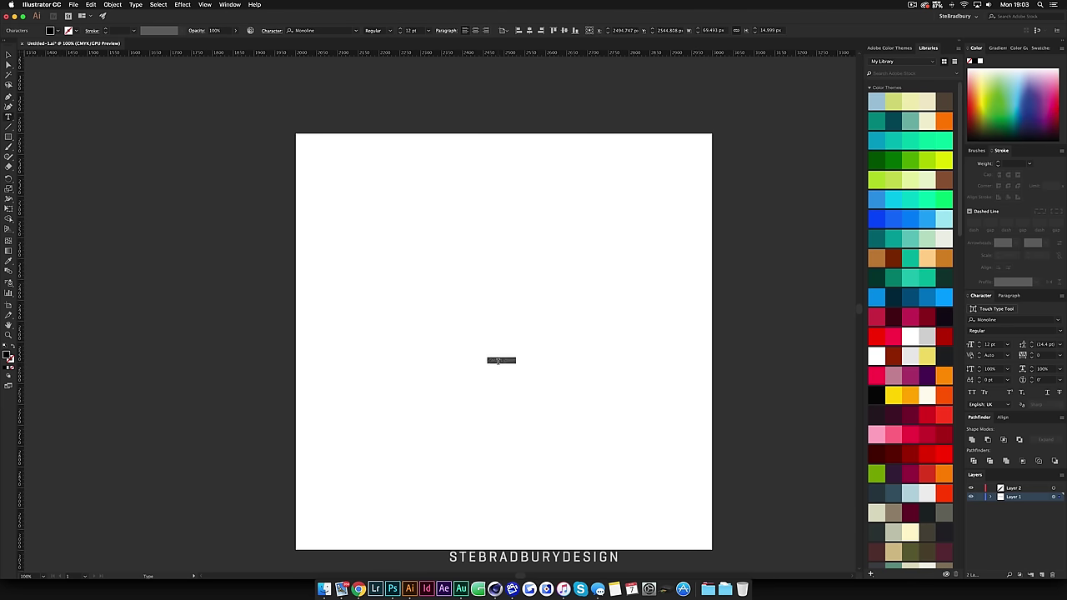
text(a)
key(Escape)
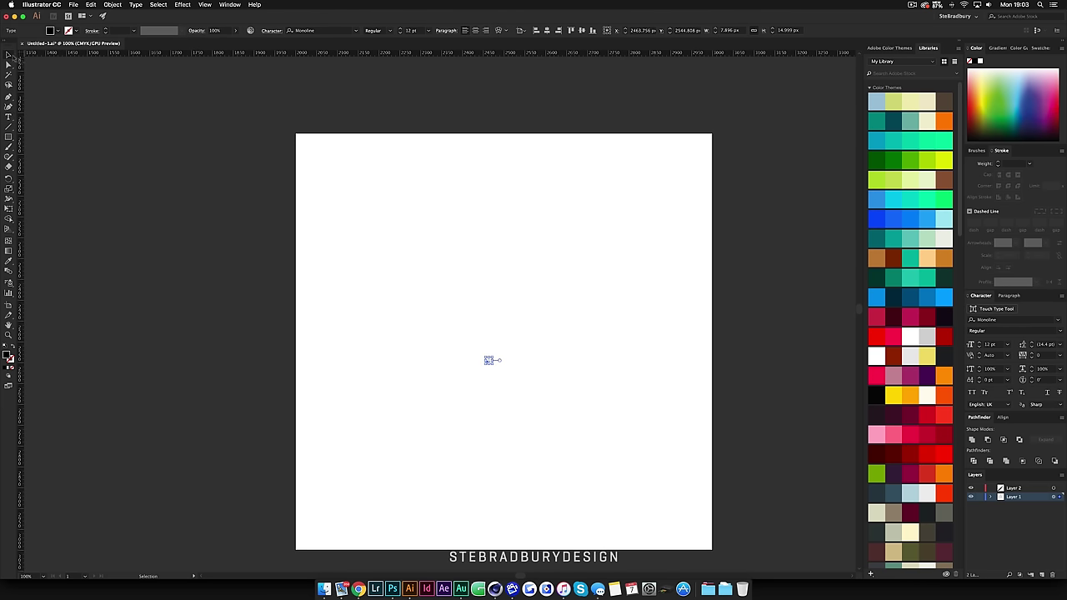
drag(494, 355, 543, 349)
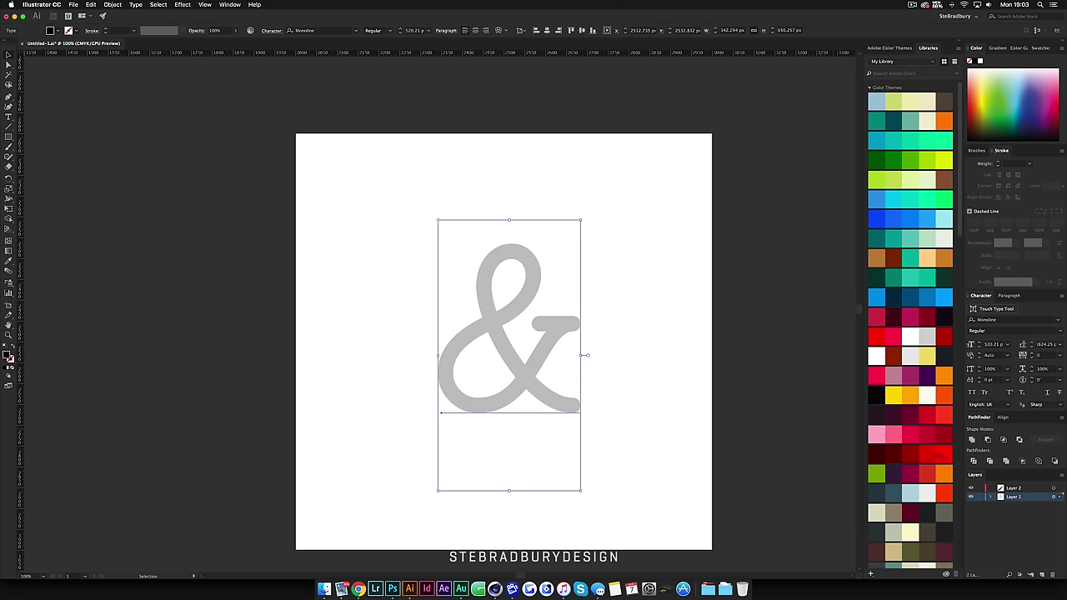
Lock Layer 1 with the ampersand text and make Layer 2 the active layer
click(980, 496)
click(1012, 488)
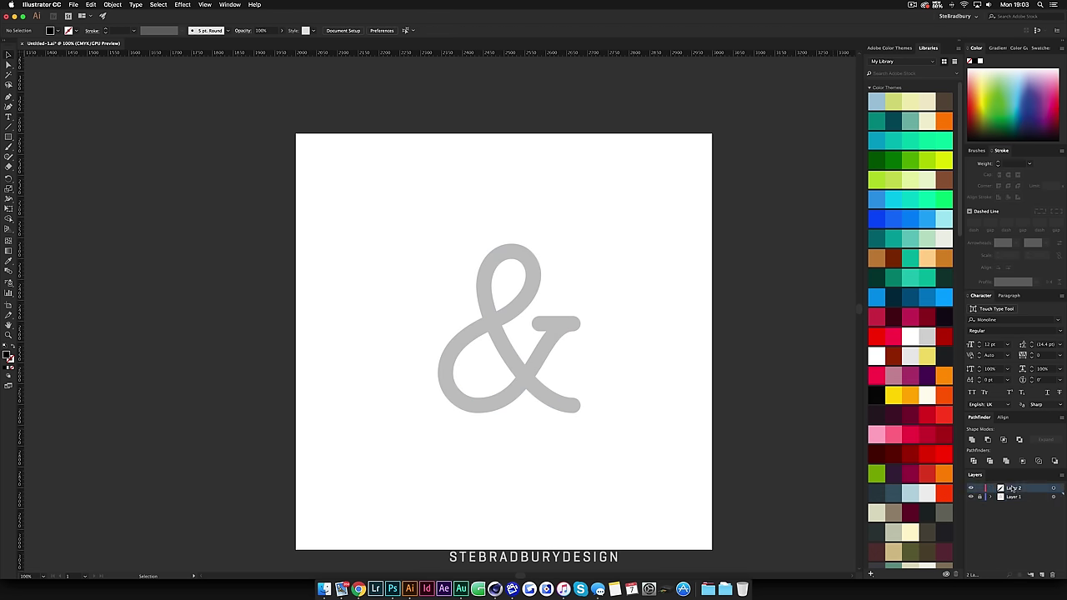
click(1054, 488)
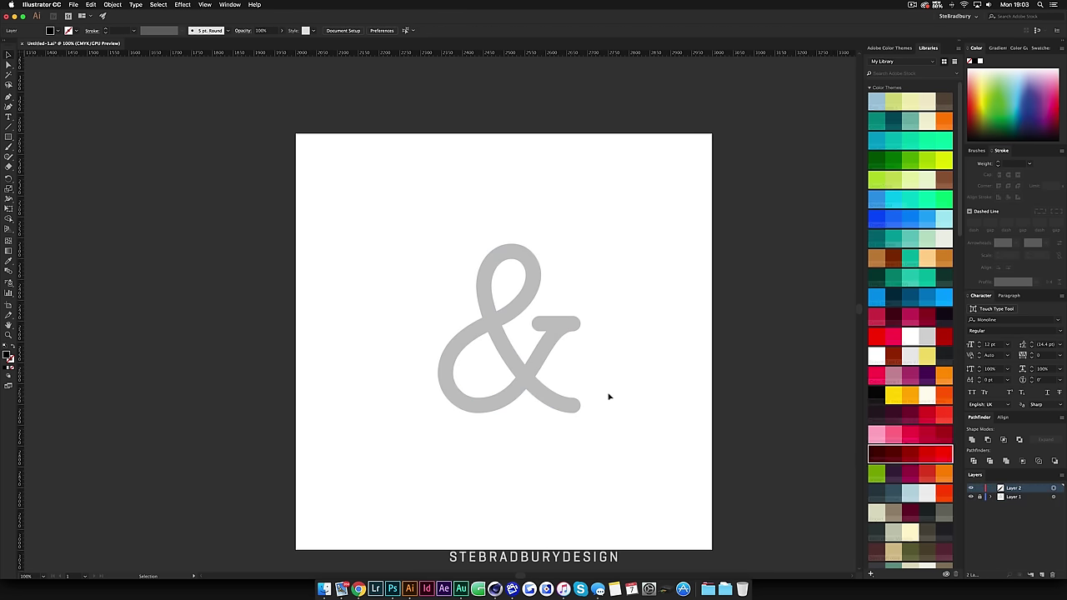
Trace the ampersand's centreline on Layer 2 as one smooth open Pen path with a 1 pt black stroke and no fill
key(p)
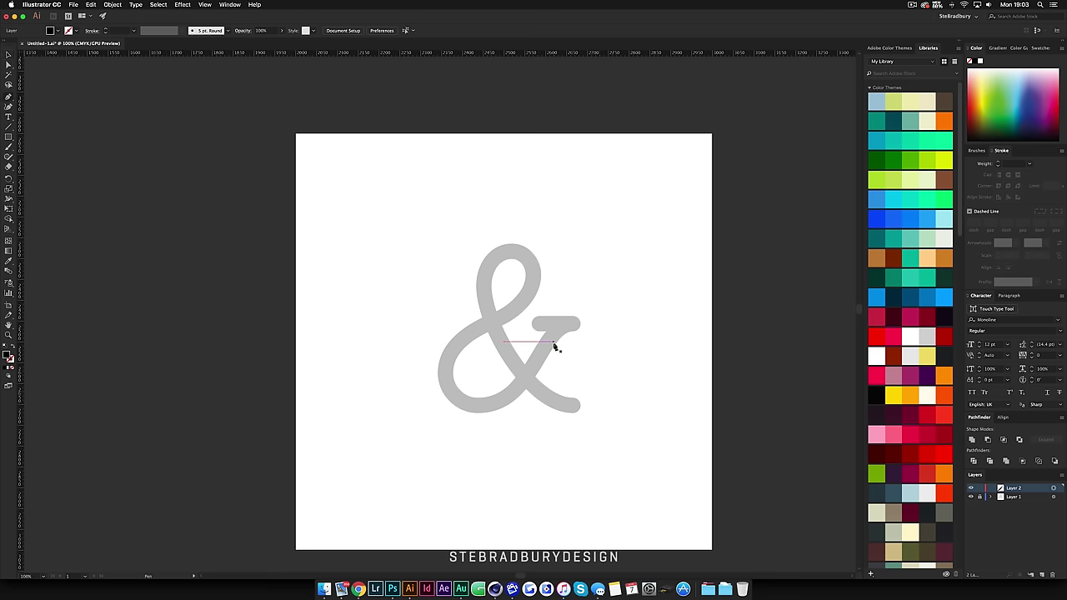
alt+scroll(550, 345, up, 2)
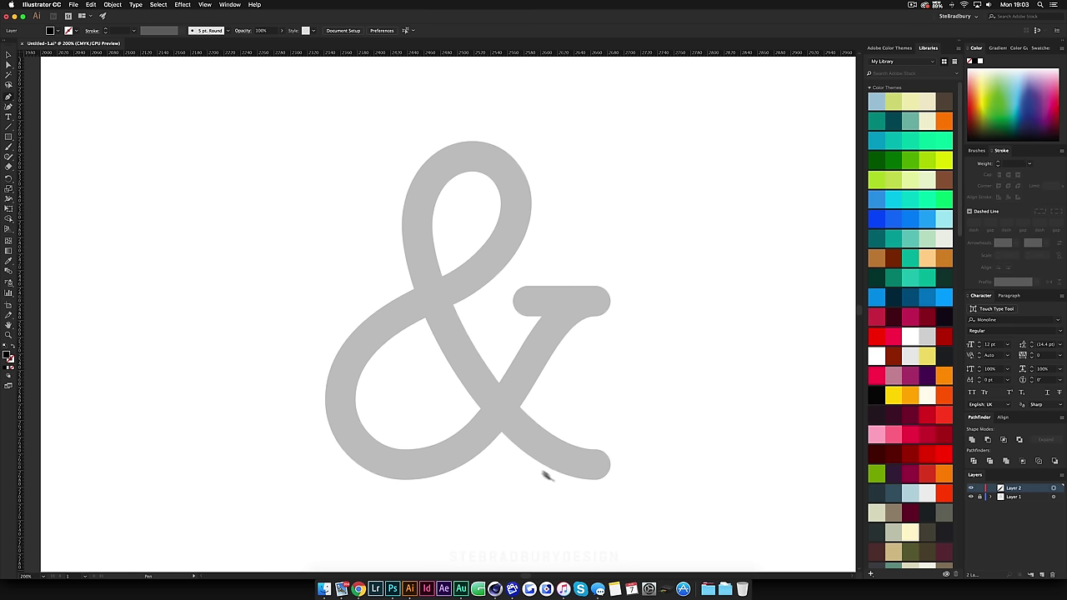
drag(592, 299, 559, 300)
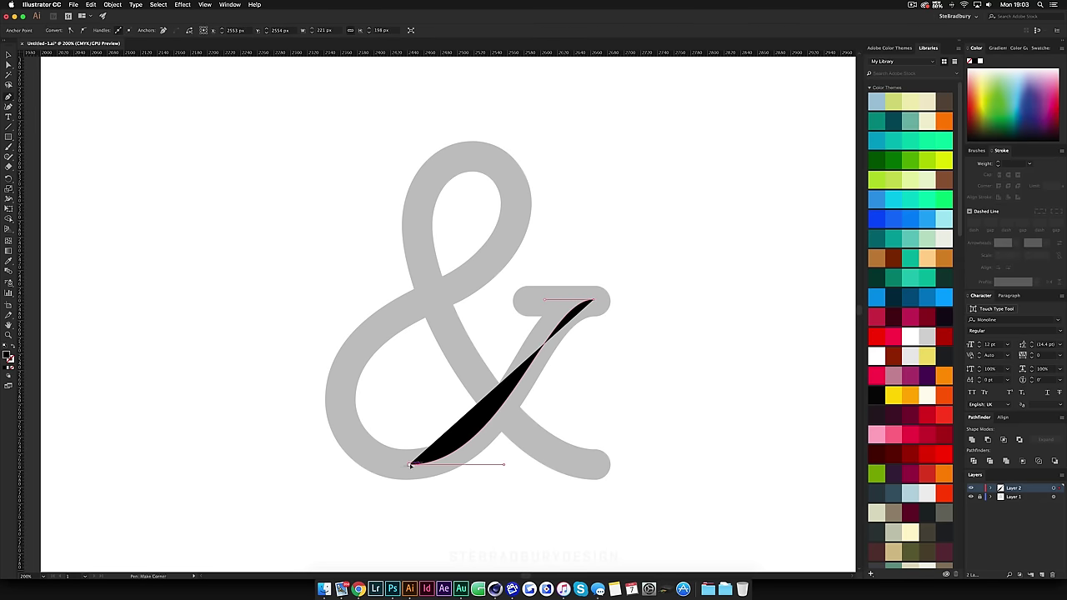
drag(338, 392, 339, 311)
drag(517, 200, 515, 285)
drag(471, 155, 435, 157)
drag(592, 465, 690, 464)
super+click(325, 243)
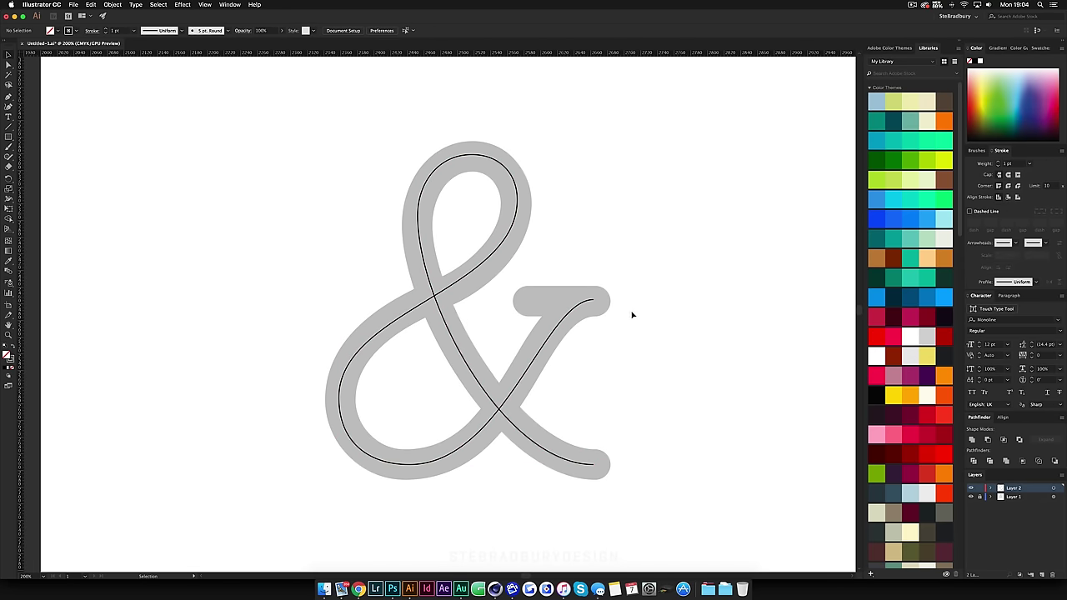
Hide Layer 1 so only the traced ampersand path is displayed on the artboard
click(970, 497)
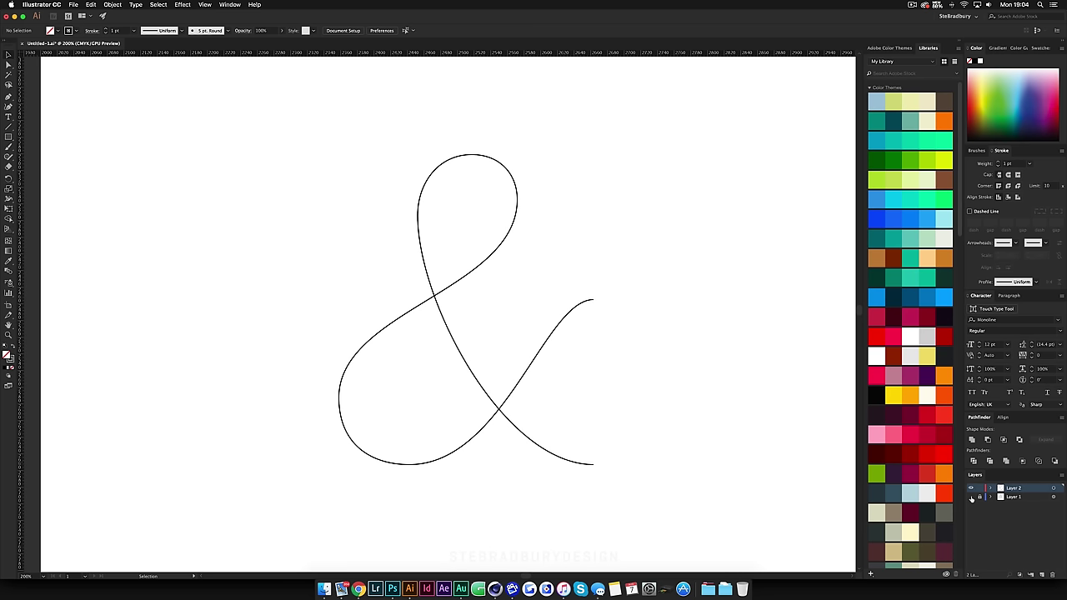
key(super+1)
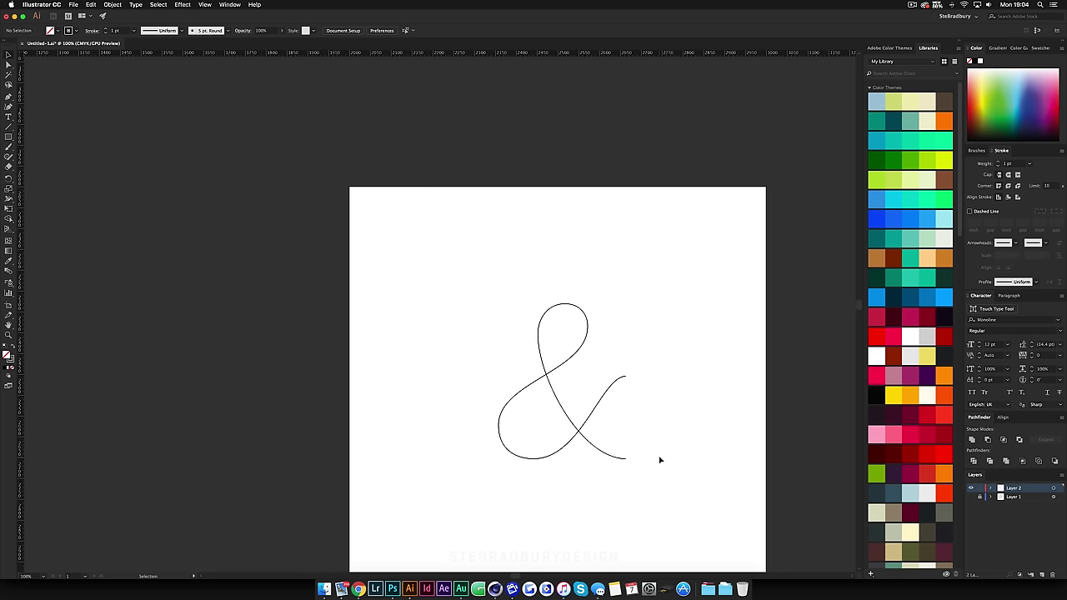
scroll(659, 459, down, 2)
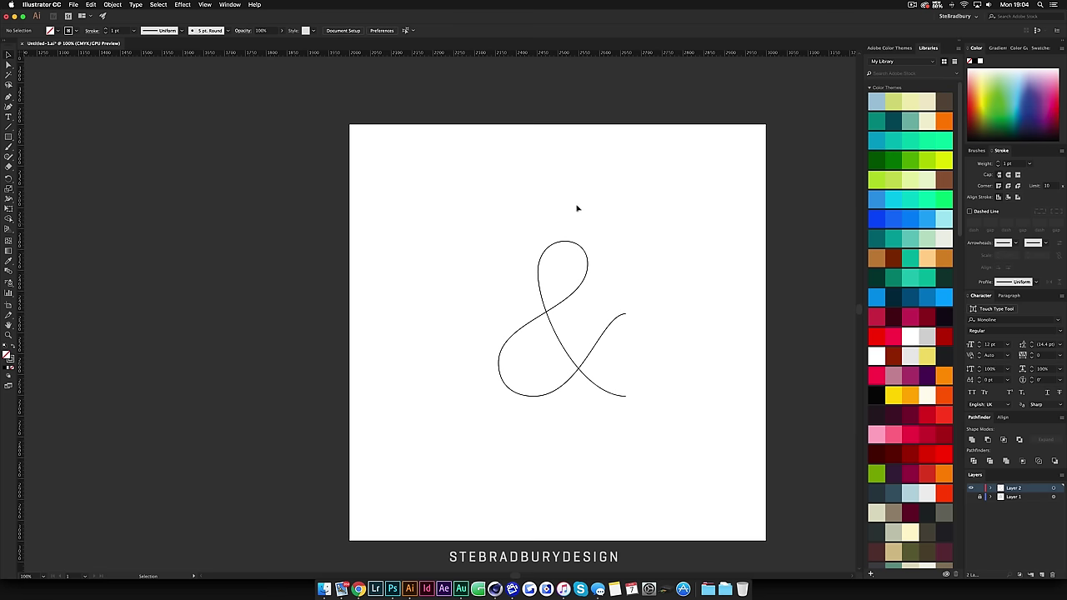
Examine the traced ampersand path's anchor points and the direction handles at its bottom curve
click(565, 385)
key(super+equal)
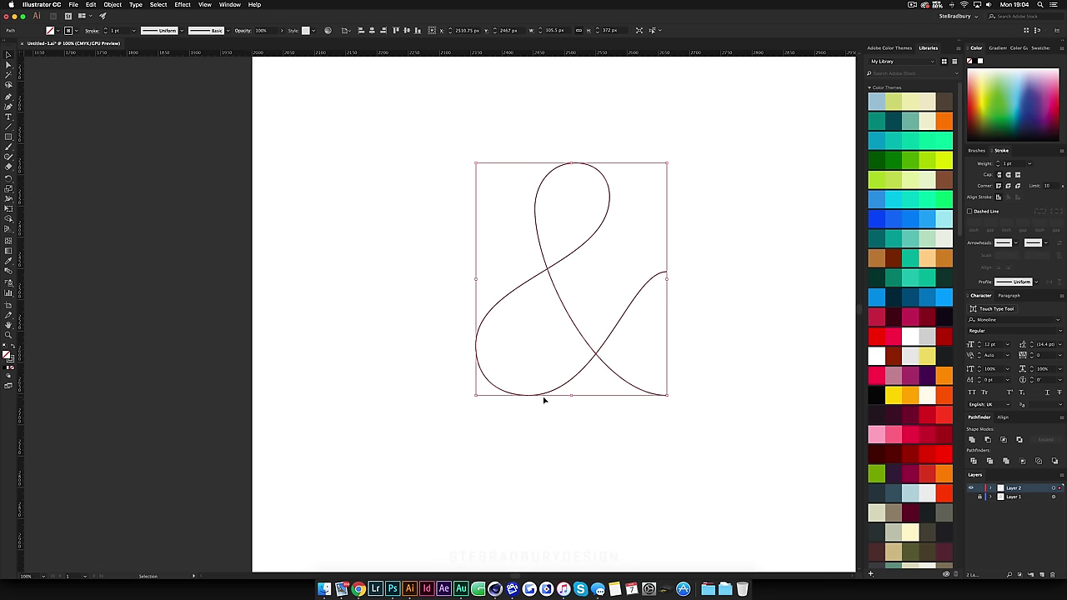
click(9, 64)
click(506, 377)
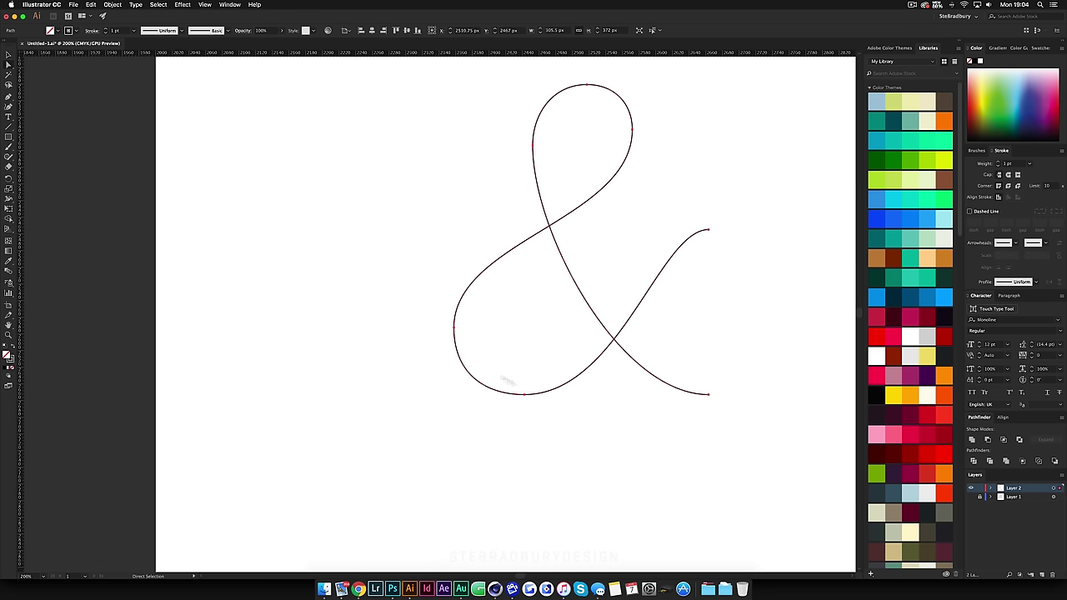
click(526, 394)
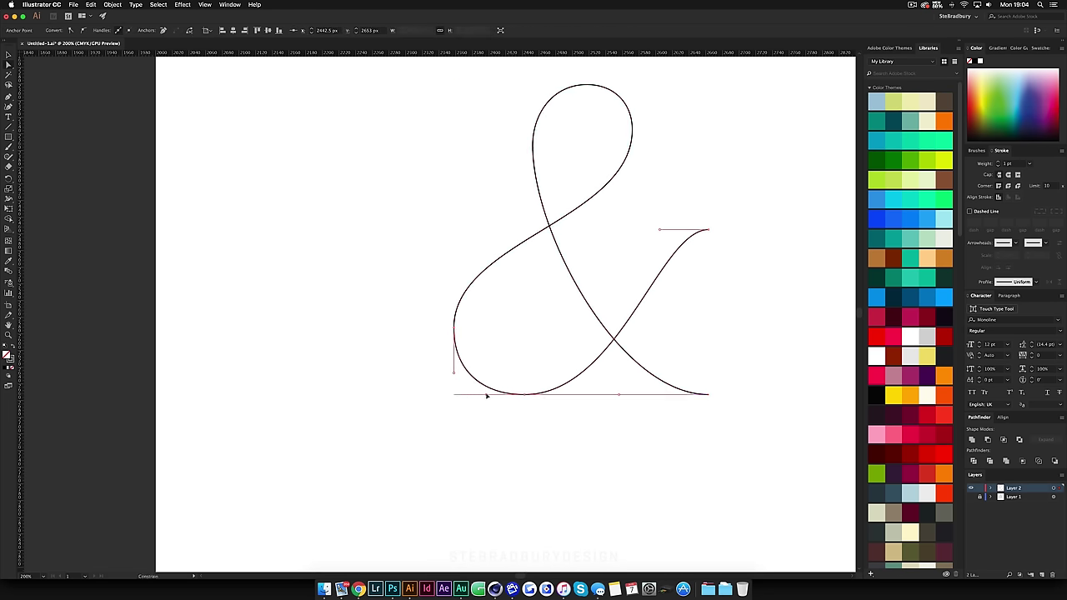
click(464, 411)
key(super+0)
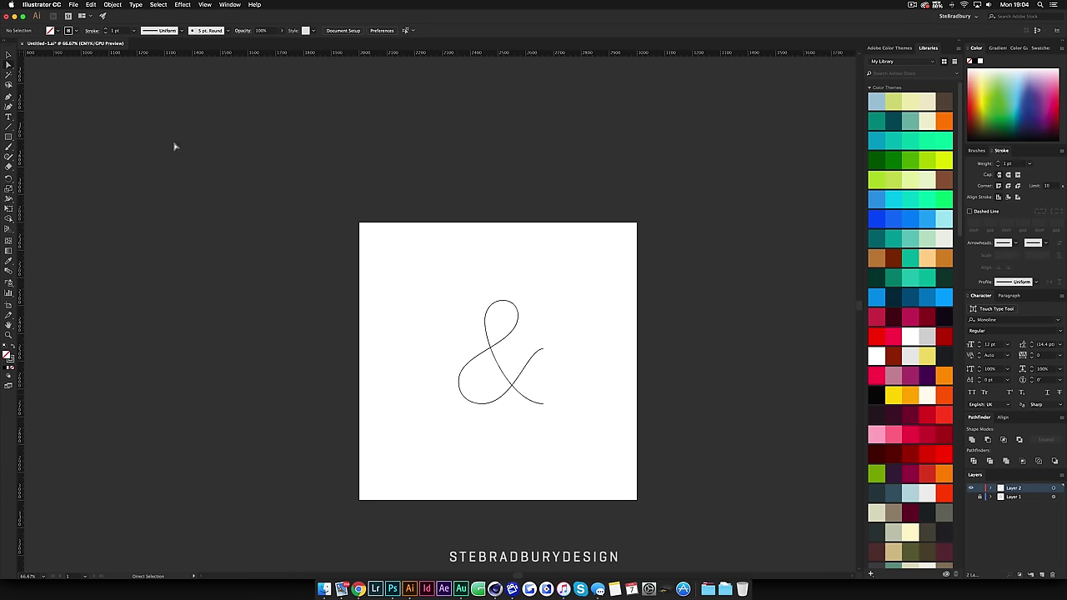
Scale the ampersand path up proportionally to about 512 by 624 px and centre it vertically on the artboard
click(7, 50)
drag(444, 282, 585, 429)
alt+shift+drag(545, 299, 574, 265)
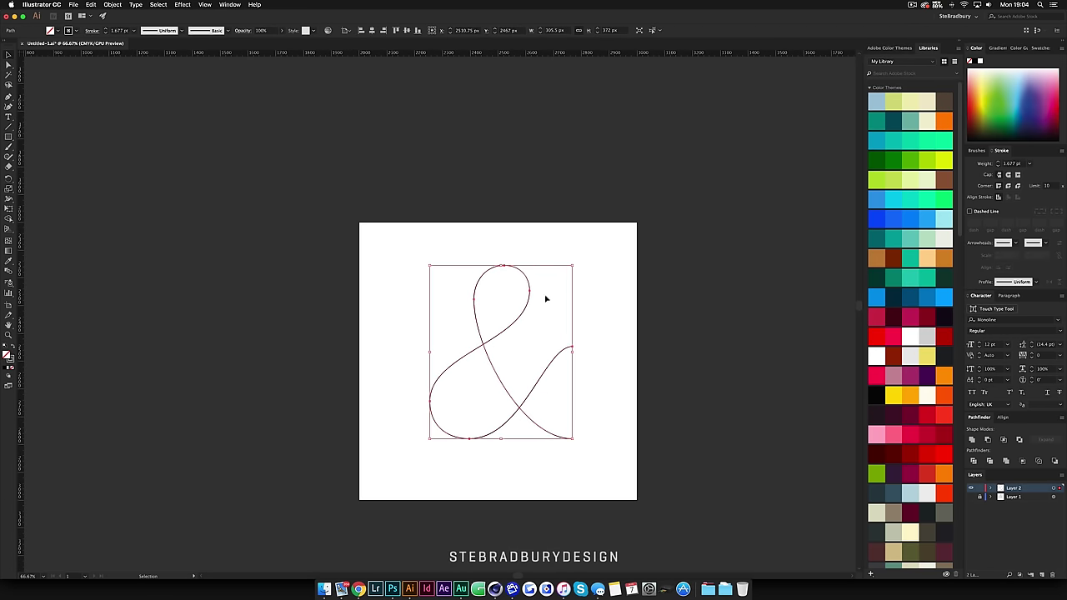
drag(521, 321, 552, 332)
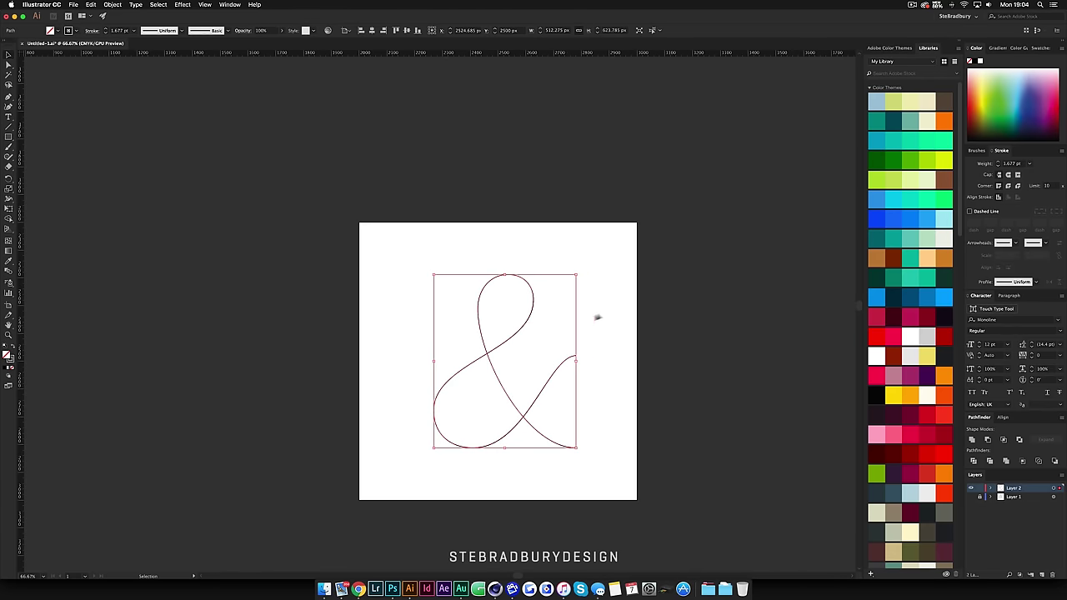
click(596, 314)
Save the document to the Desktop as "& 3" in the Illustrator 8 format, accepting the older-format conversion
click(74, 4)
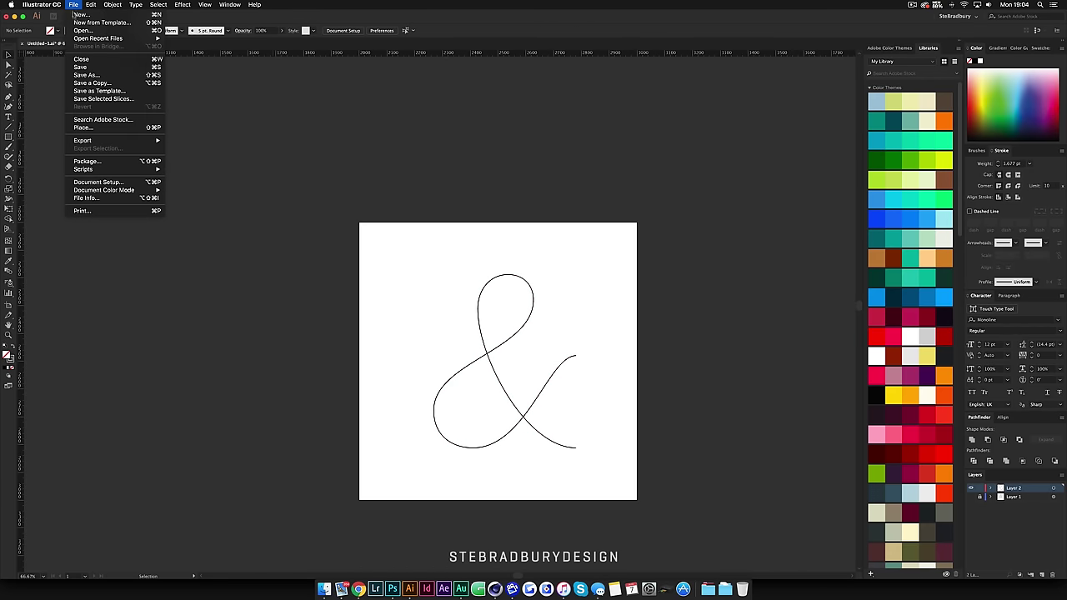
key(Return)
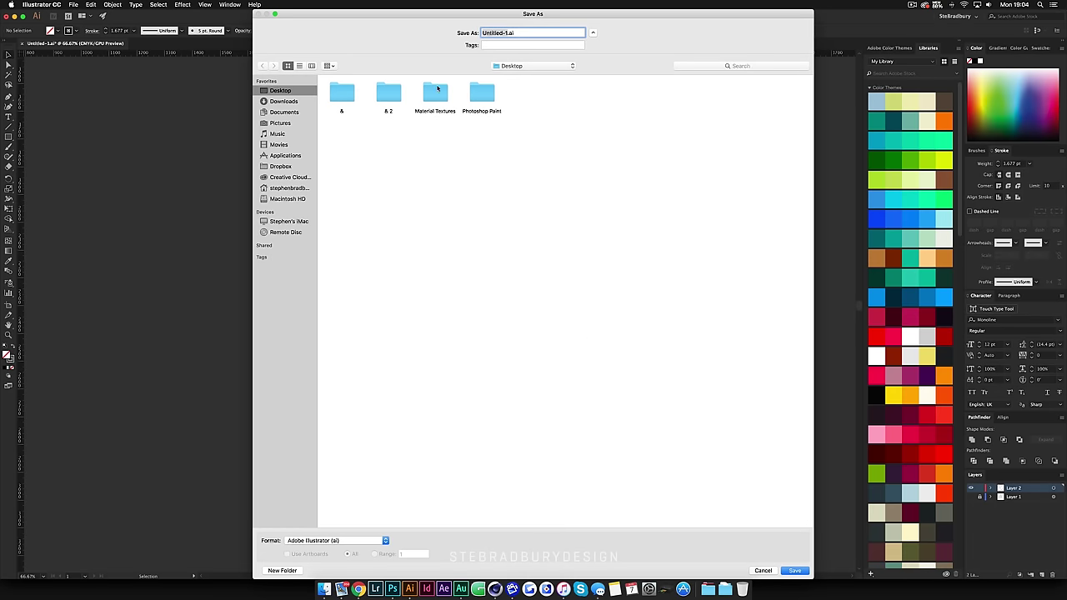
text(& 3)
click(794, 572)
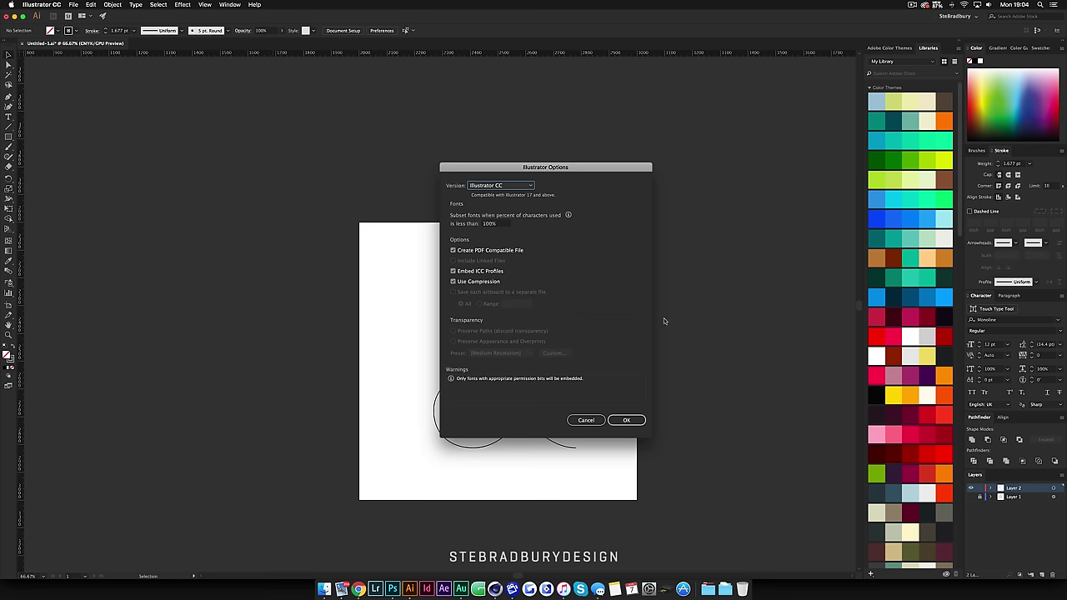
click(505, 187)
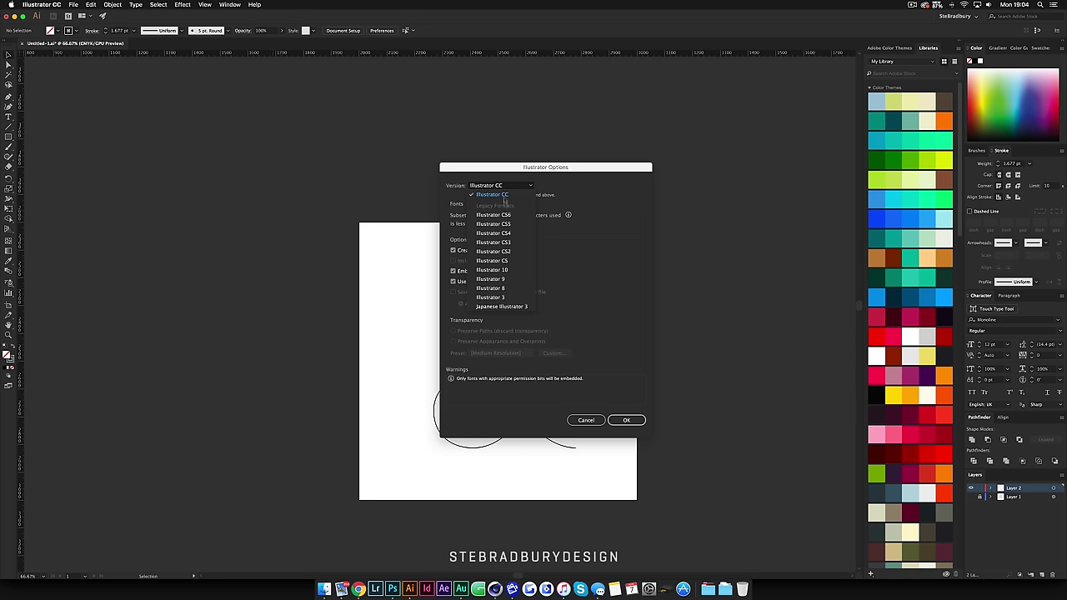
click(507, 288)
click(626, 417)
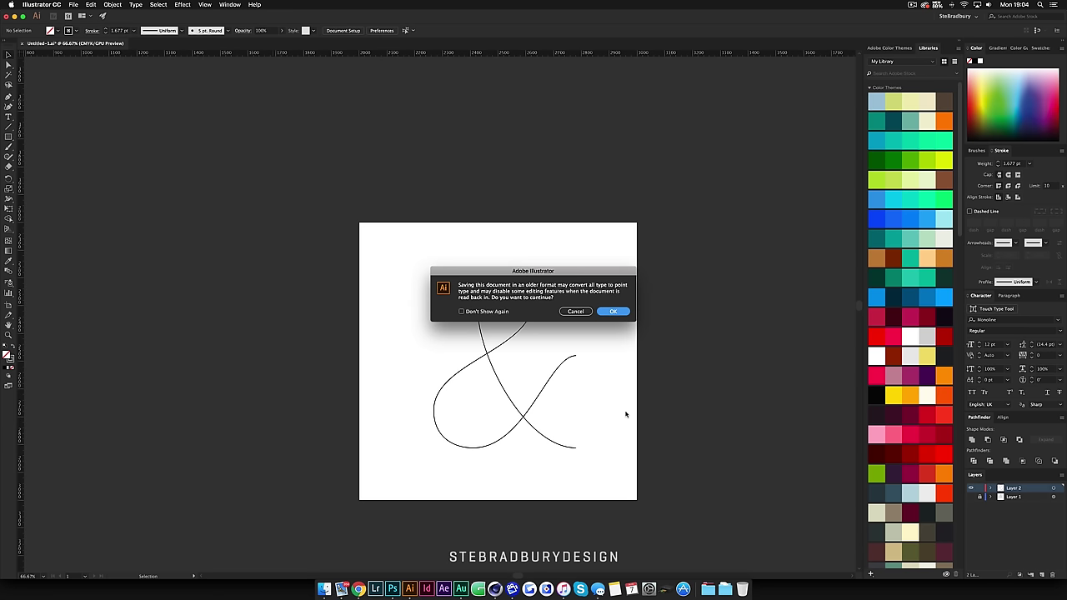
click(614, 312)
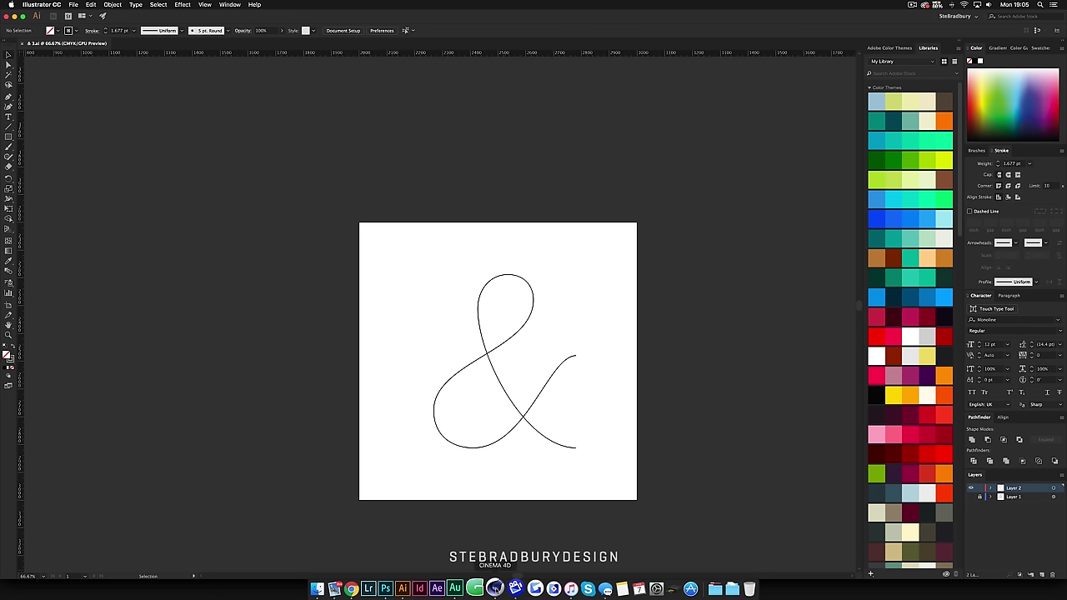
Switch to Cinema 4D and load StudioC.c4d from the _Studios folder of the GreyscalegorillaLightKitPro1 presets into the scene
click(495, 588)
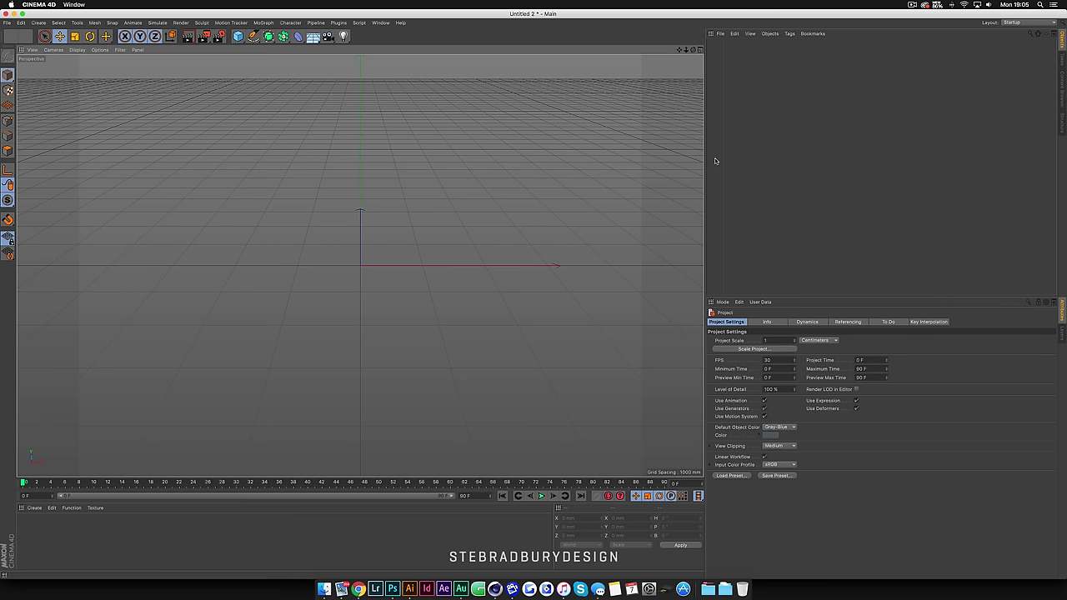
click(1063, 87)
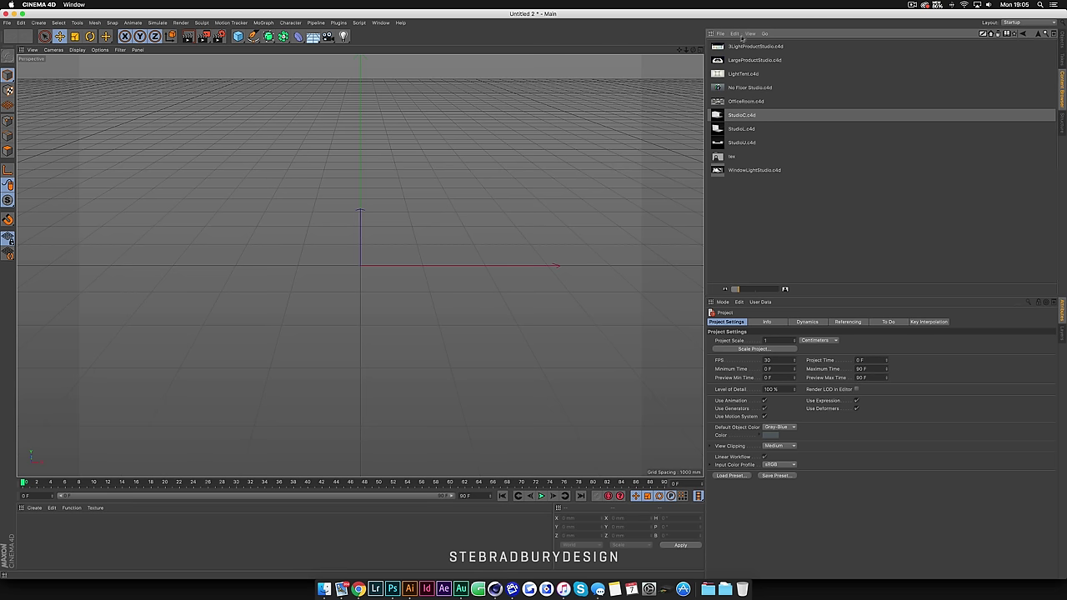
click(1022, 34)
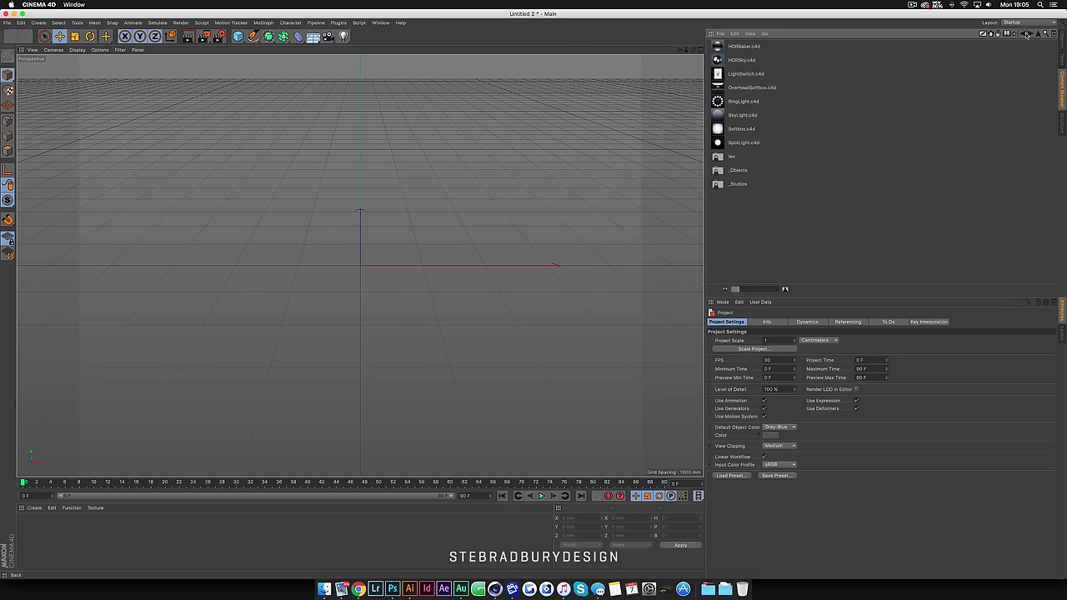
click(1024, 34)
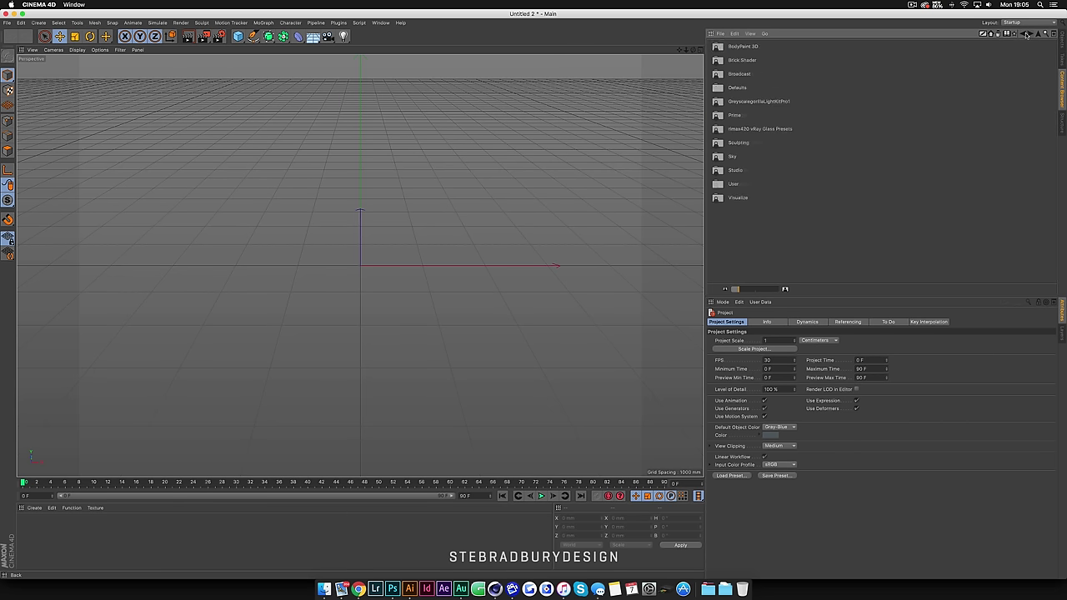
double_click(769, 103)
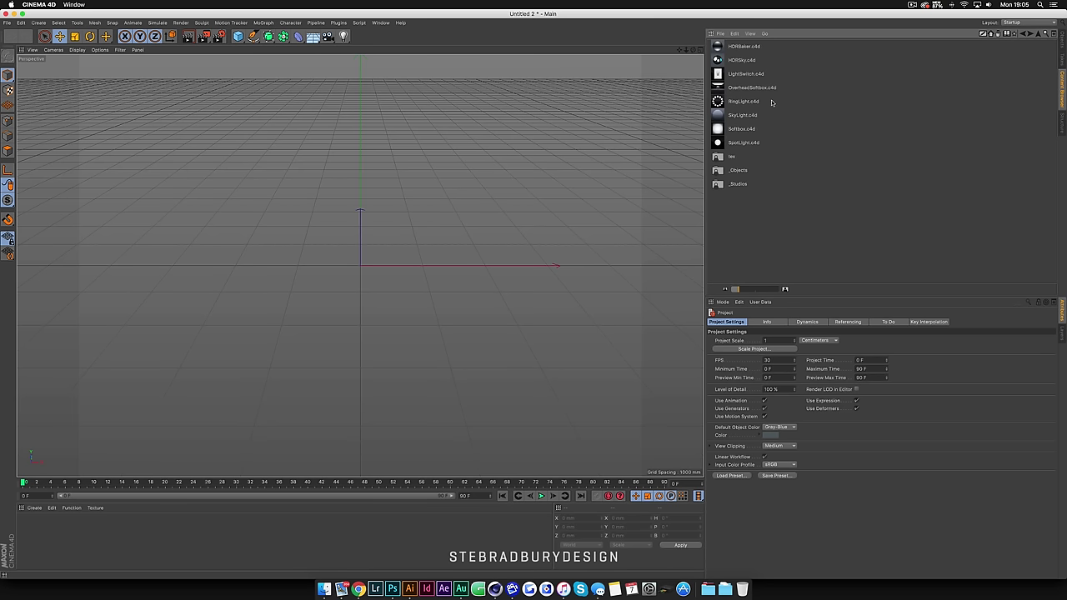
double_click(740, 184)
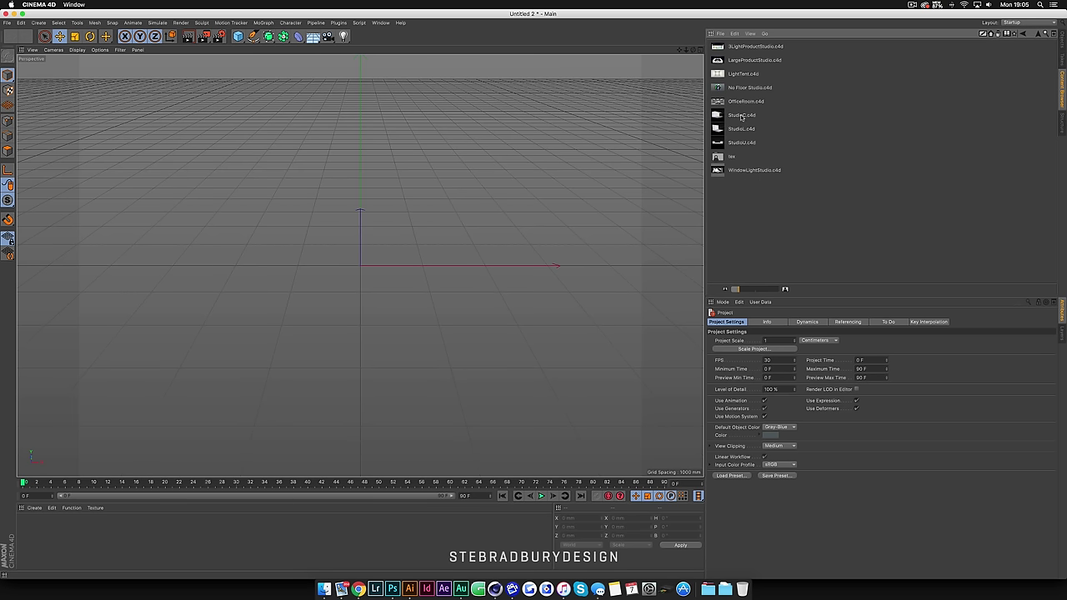
double_click(742, 115)
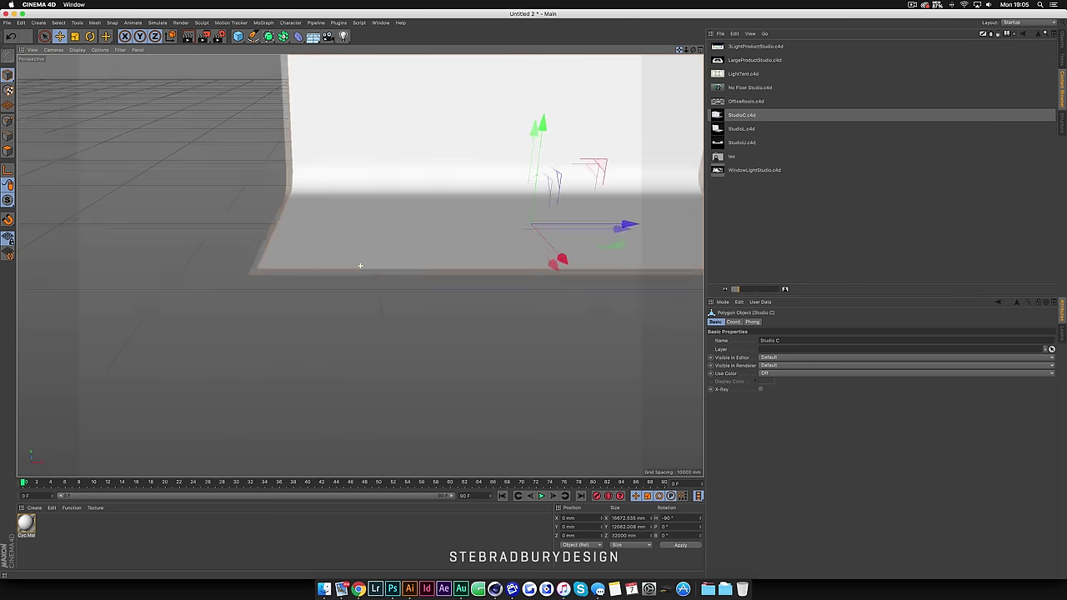
scroll(506, 249, up, 3)
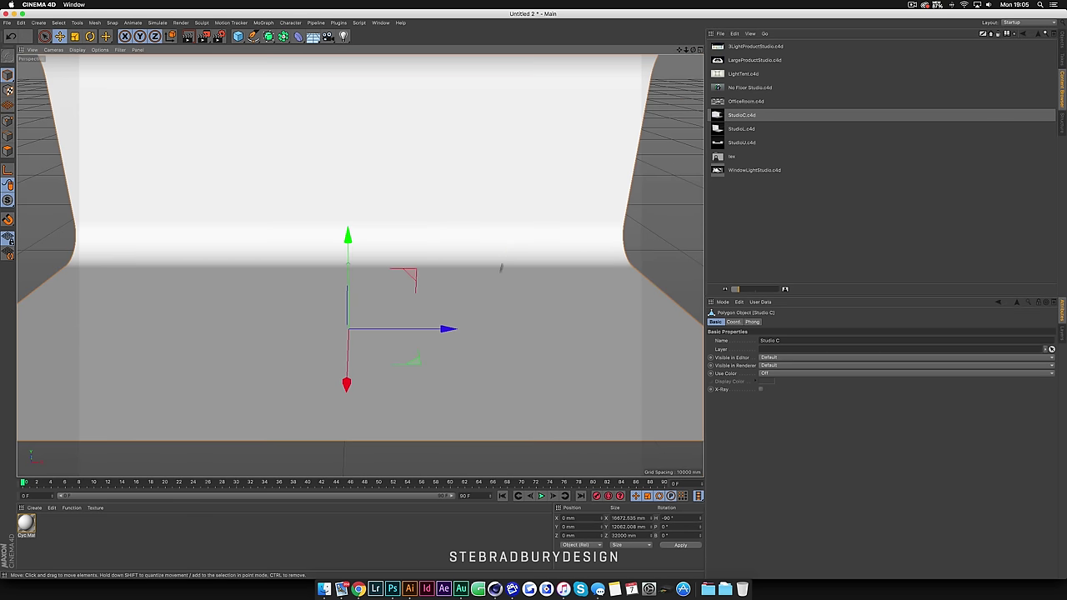
Open the "& 3.ai" file from All My Files in Finder in Cinema 4D, accepting the import settings
click(324, 588)
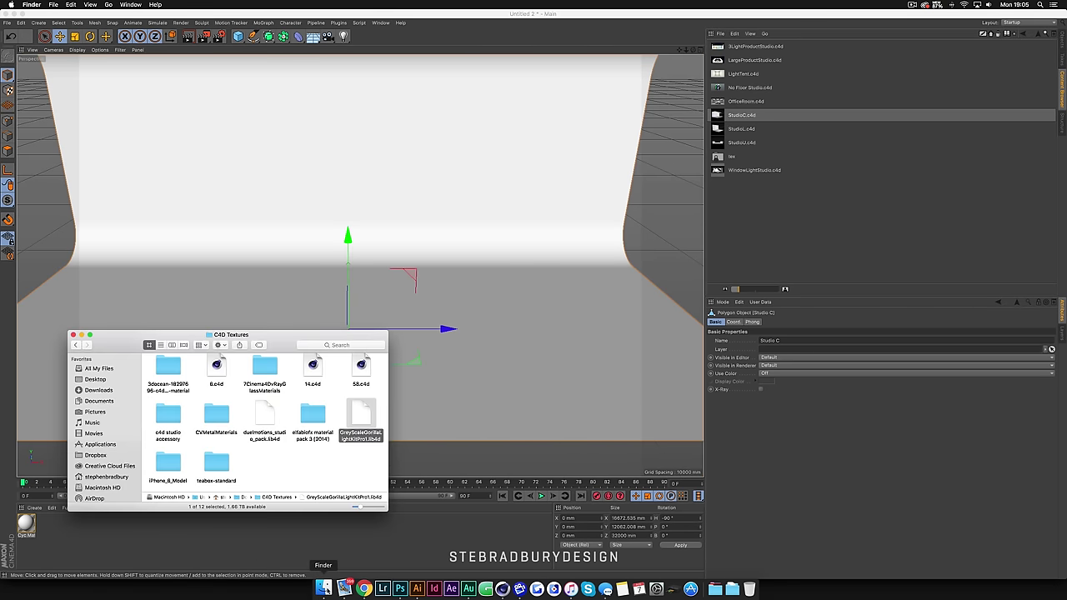
drag(260, 335, 762, 285)
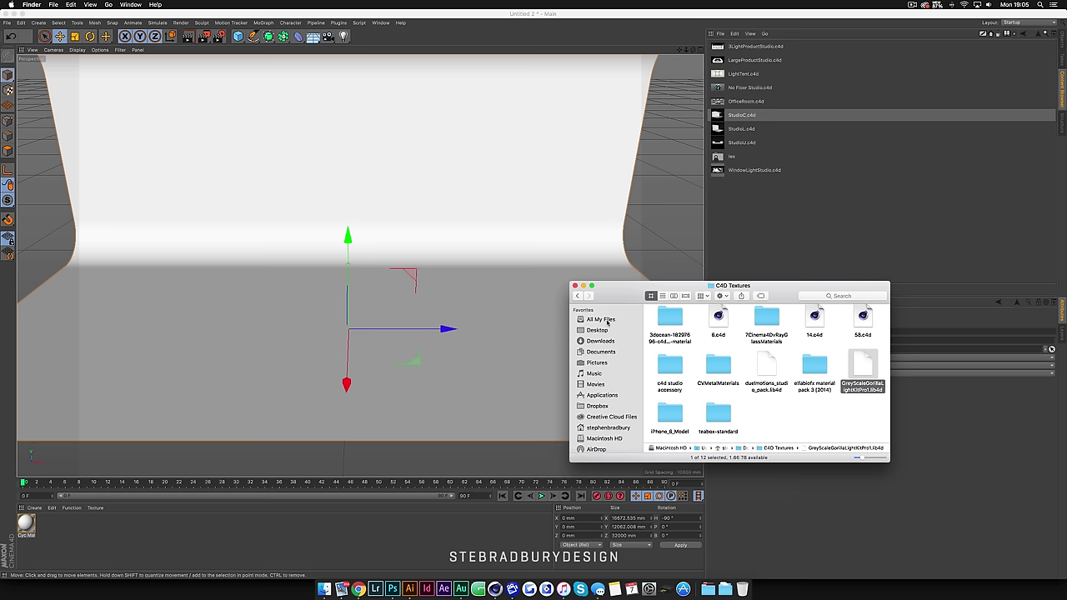
click(602, 320)
click(679, 331)
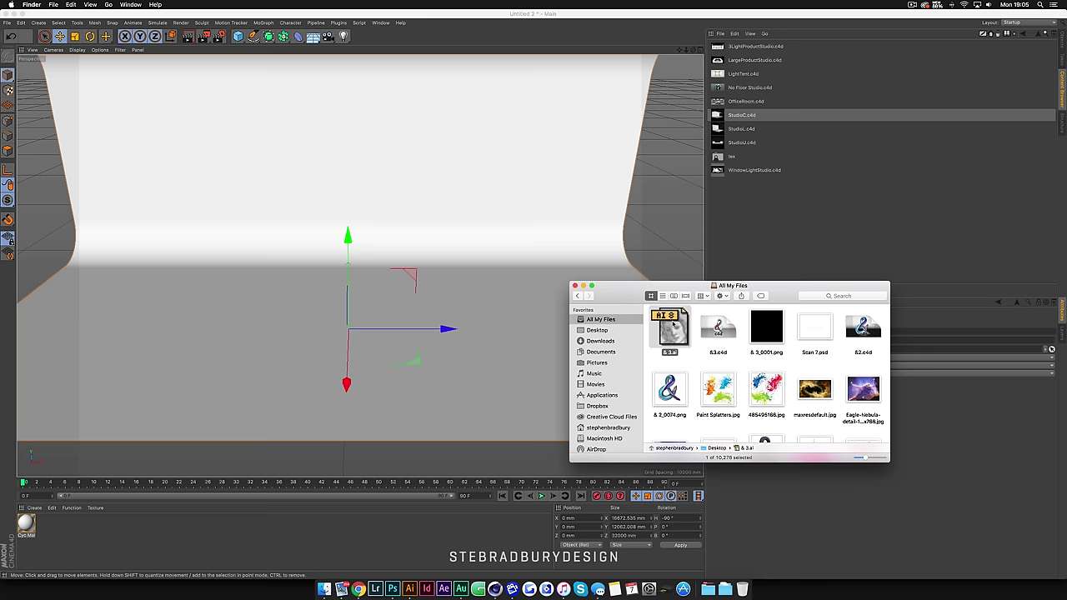
drag(677, 325, 464, 294)
click(476, 386)
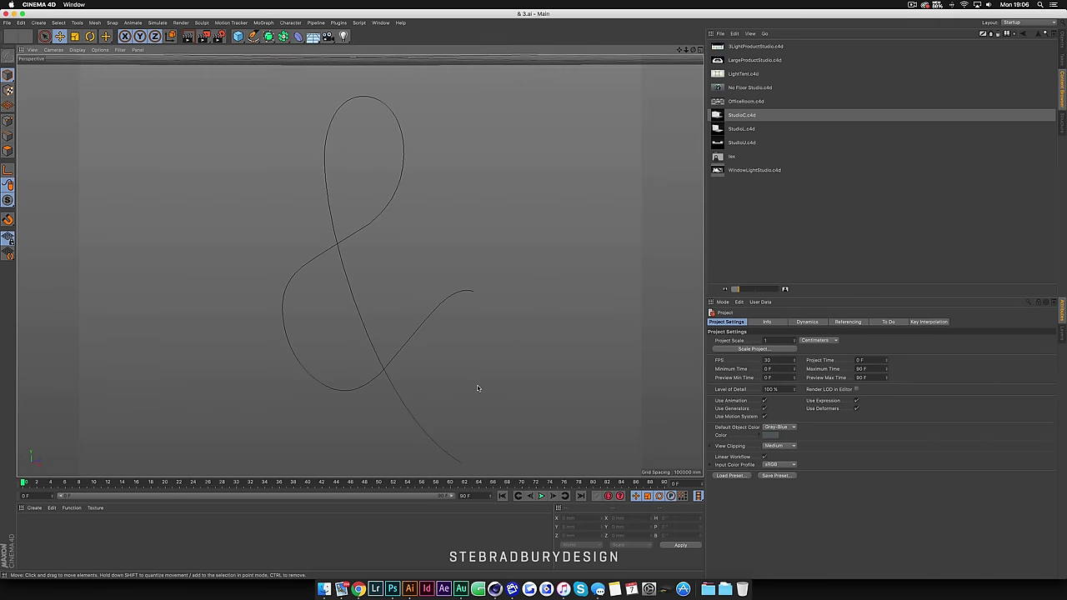
Copy the imported & 3 spline and paste it into the Untitled 2 studio document
scroll(441, 333, down, 10)
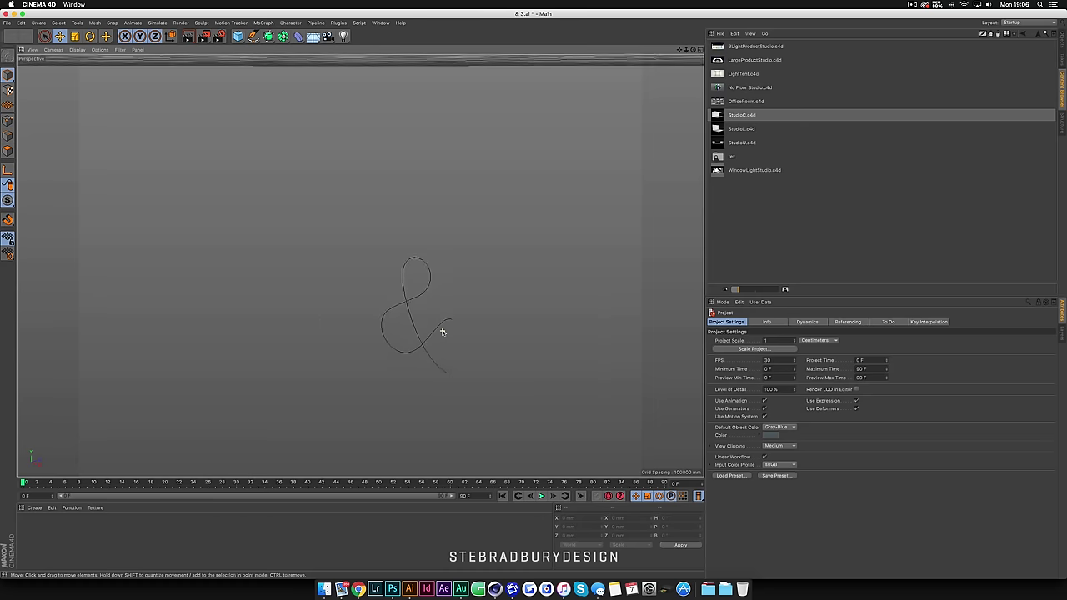
scroll(443, 332, up, 10)
scroll(443, 332, down, 5)
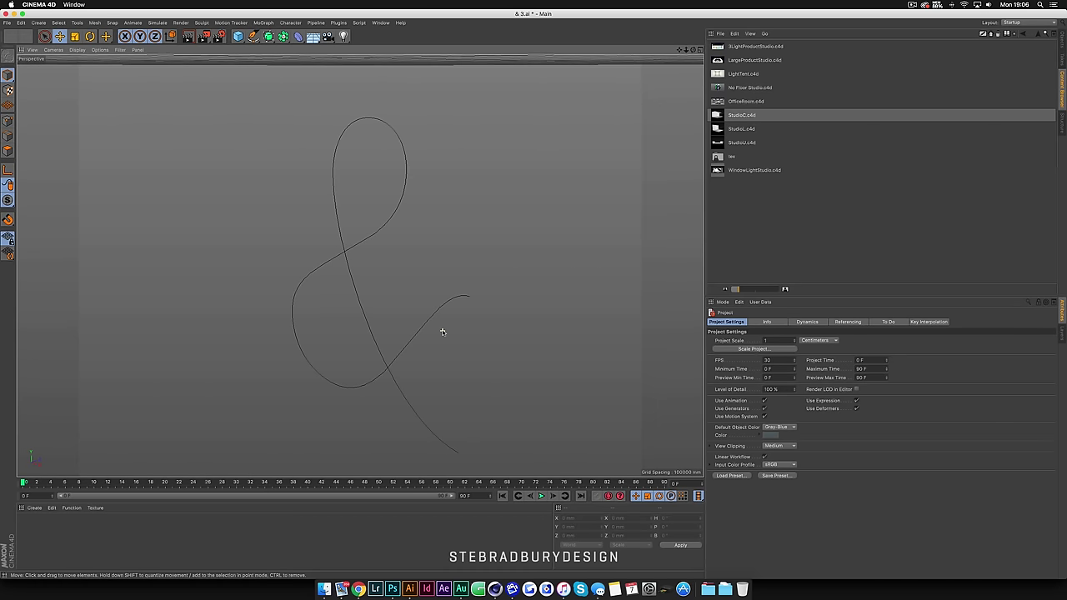
scroll(442, 331, down, 1)
click(420, 331)
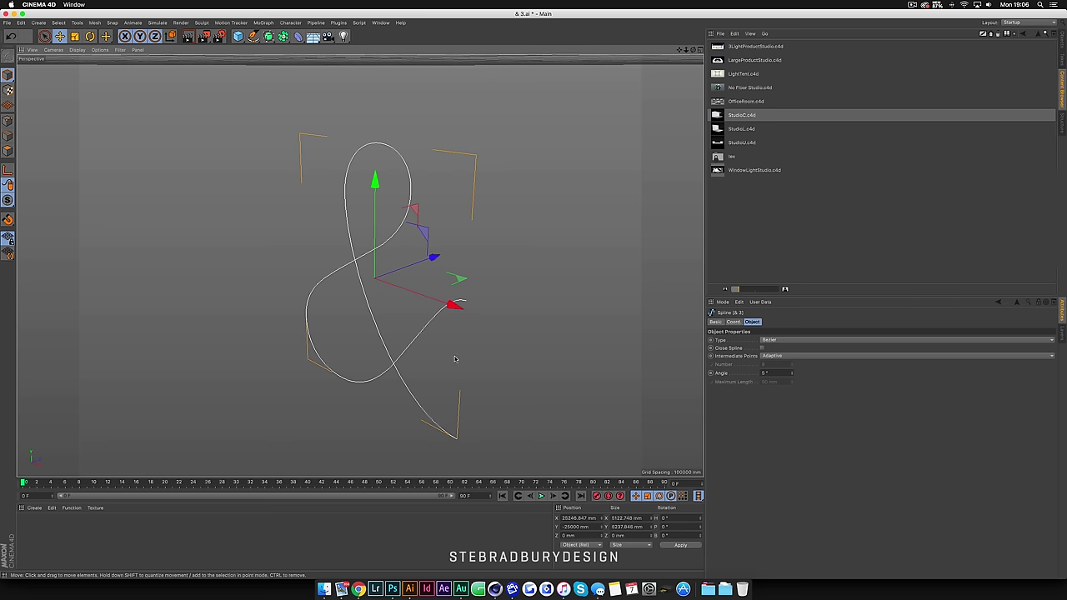
click(5, 15)
click(504, 189)
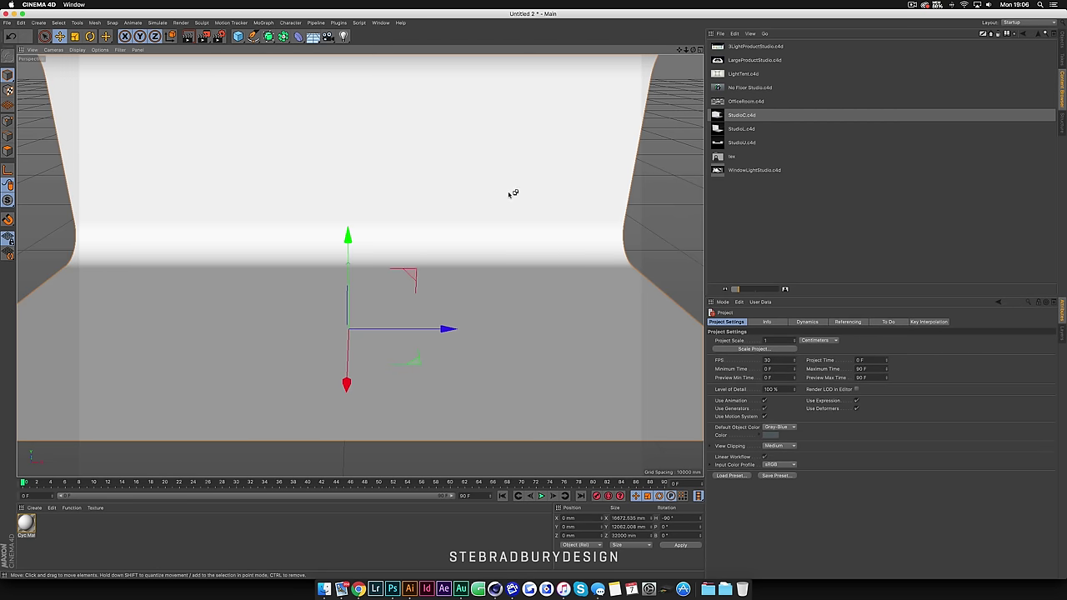
click(510, 194)
Move the pasted & 3 spline onto the studio floor, at about X 367 mm and Y 4305 mm
scroll(505, 196, down, 5)
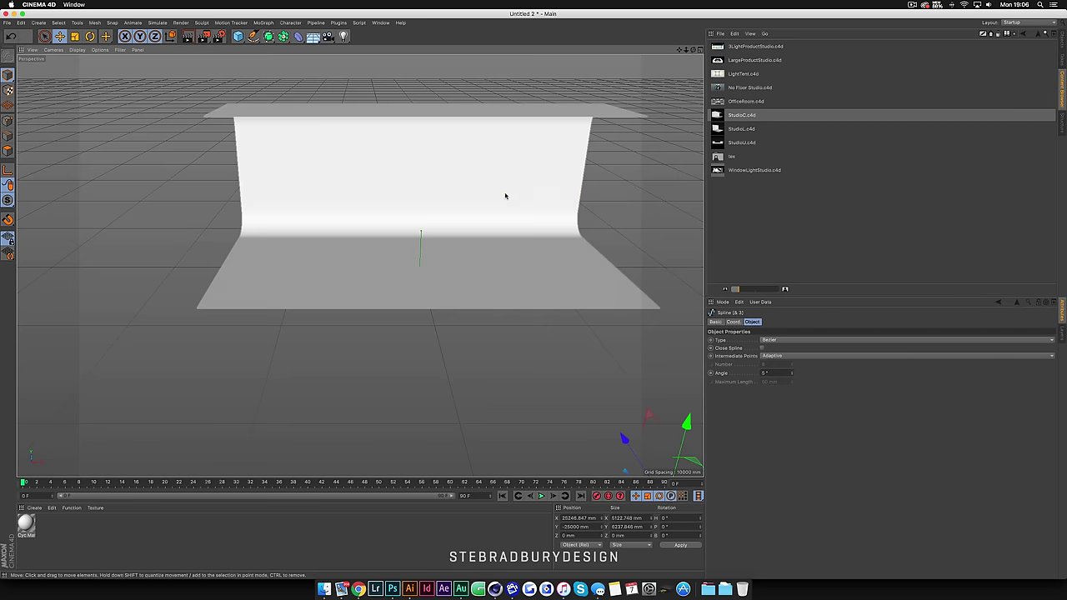
drag(693, 440, 550, 209)
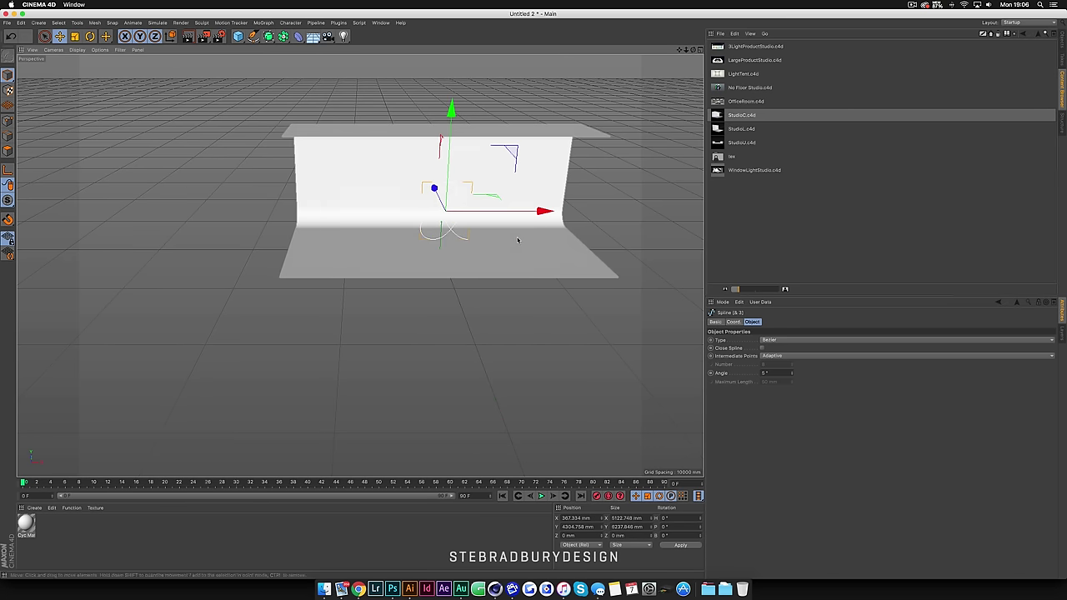
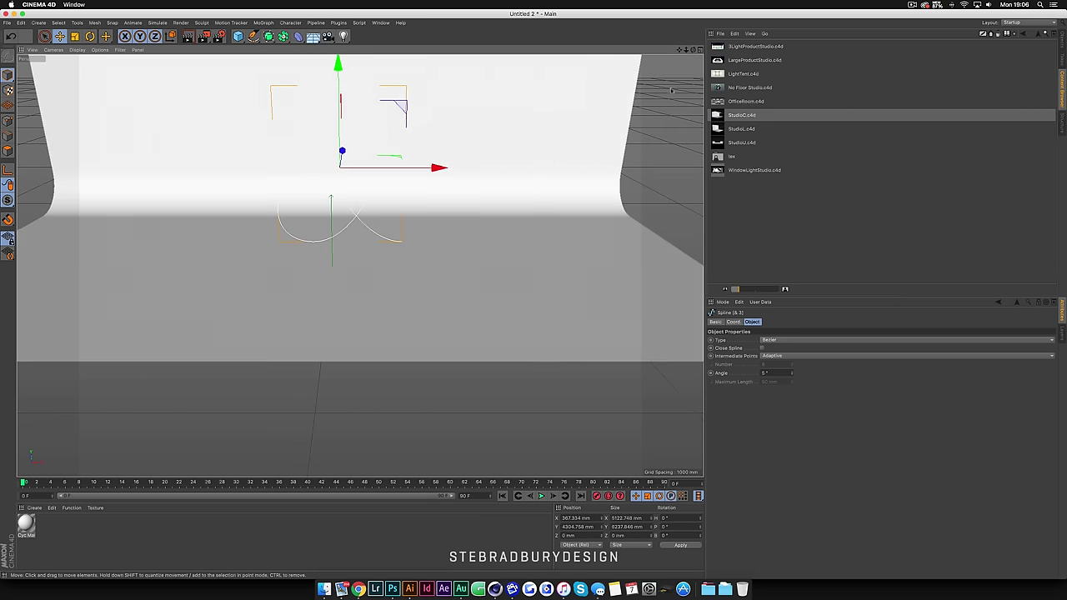
drag(680, 50, 692, 137)
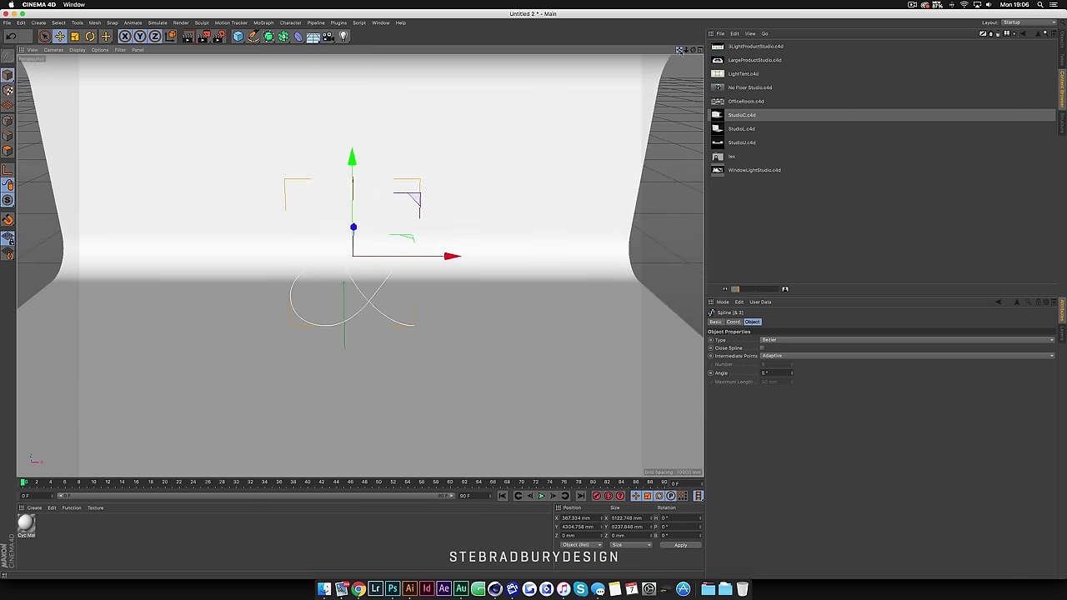
Add a Compositing tag to the Studio C object and turn off its Seen by Camera option
click(1063, 45)
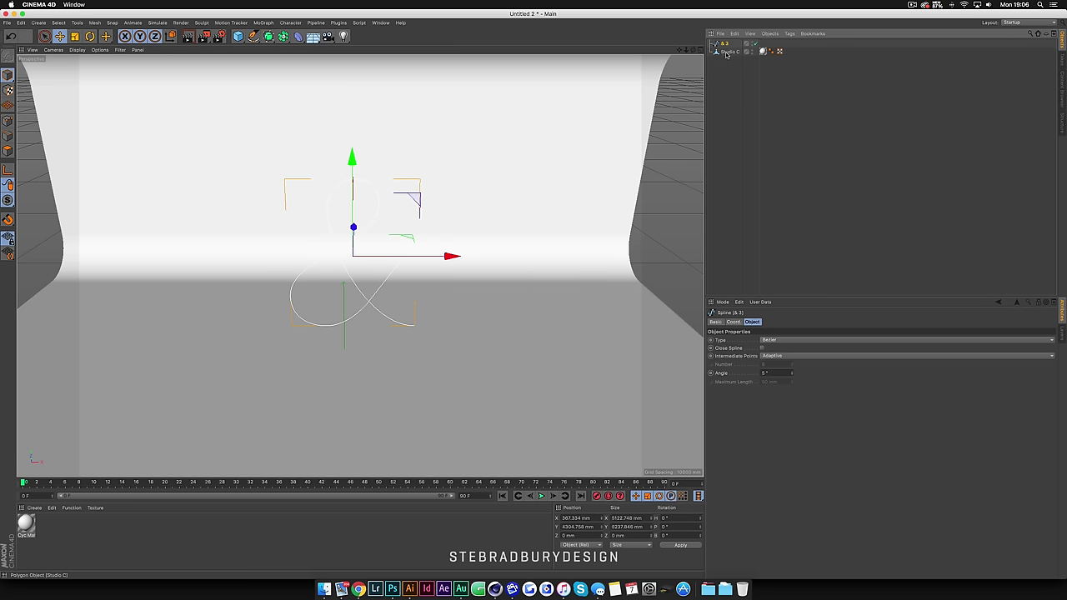
key(super+z)
key(super+y)
click(730, 51)
right_click(730, 53)
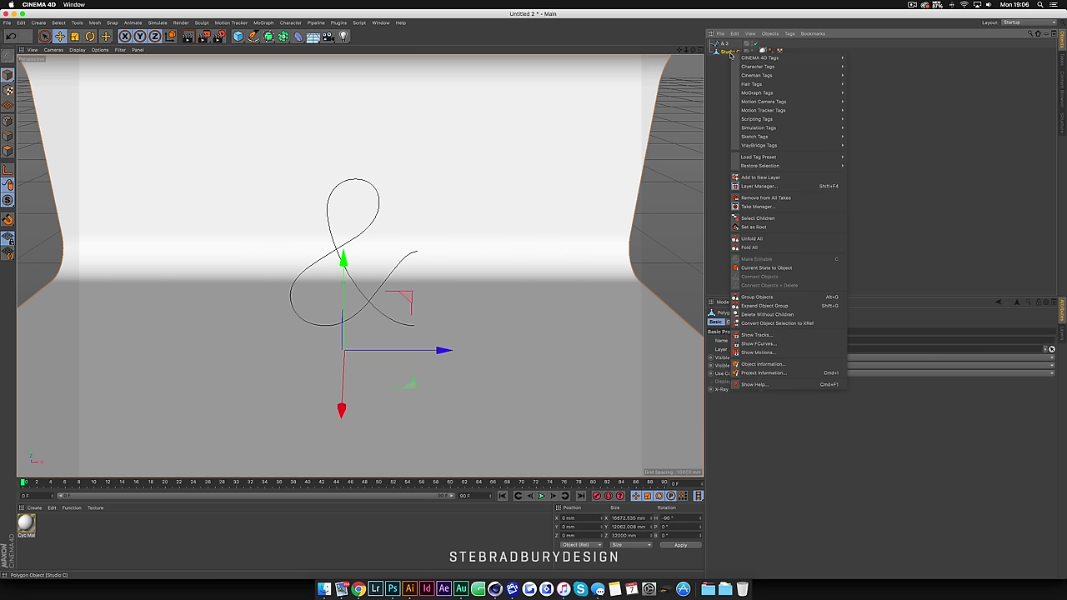
mouse_move(734, 57)
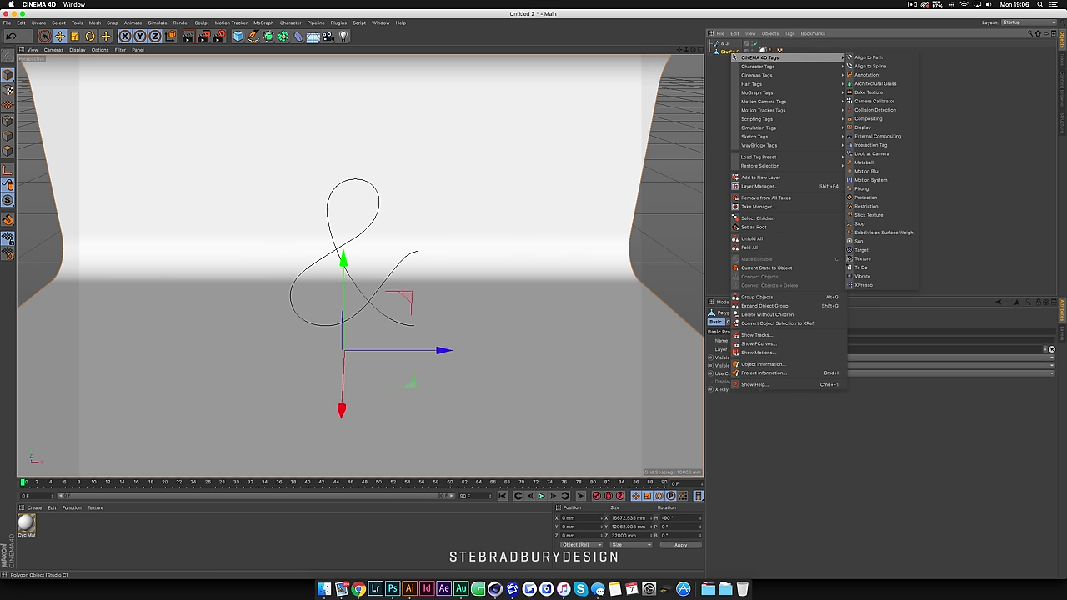
click(872, 119)
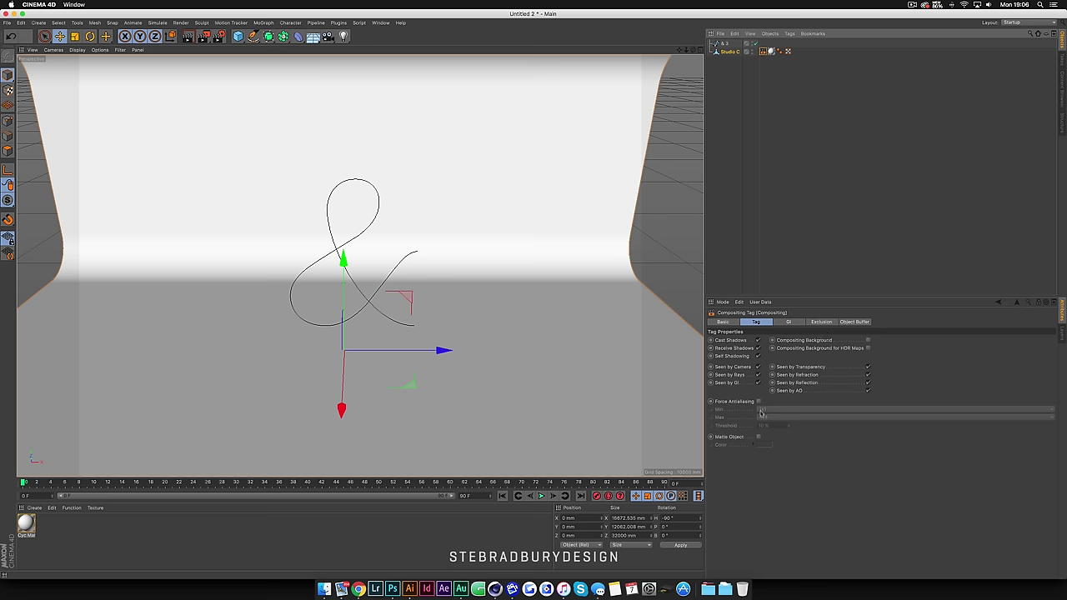
click(759, 367)
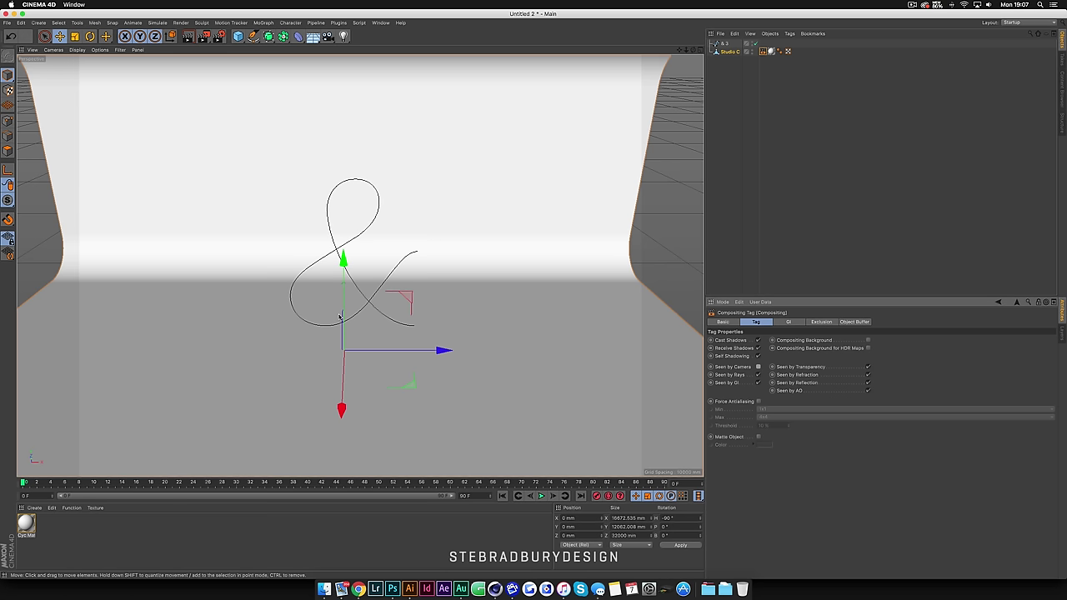
Add a Landscape object and move it to about X 490 mm and Y 774 mm beneath the ampersand
drag(679, 50, 701, 54)
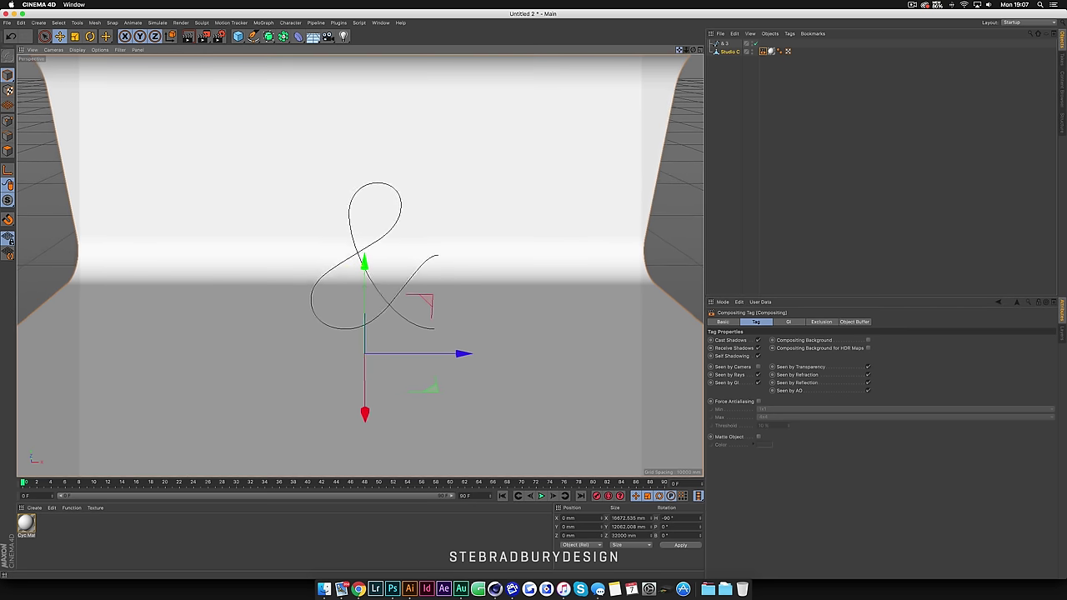
click(725, 43)
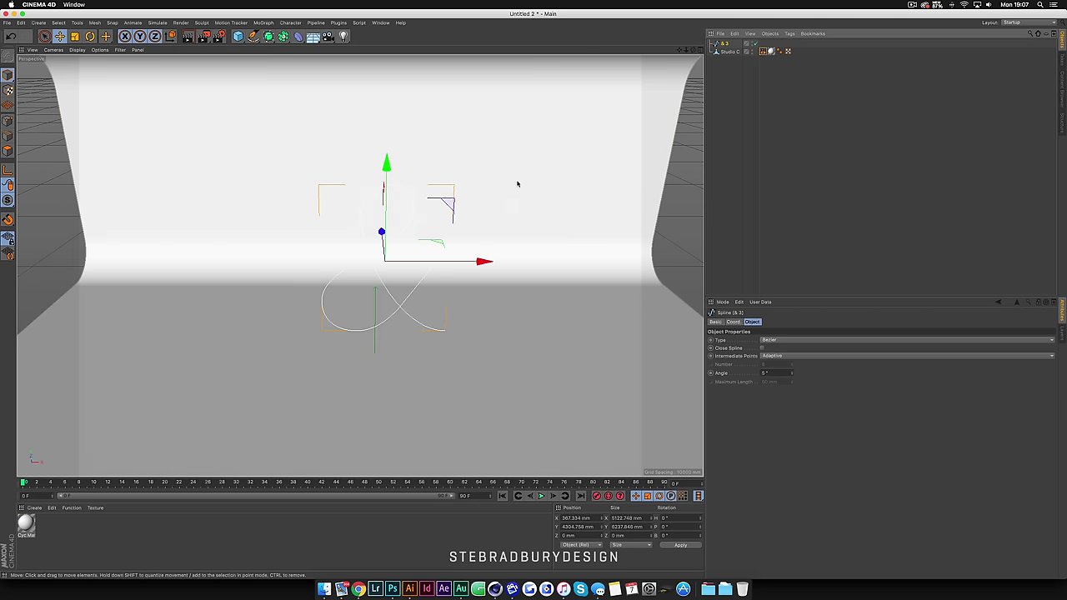
click(239, 38)
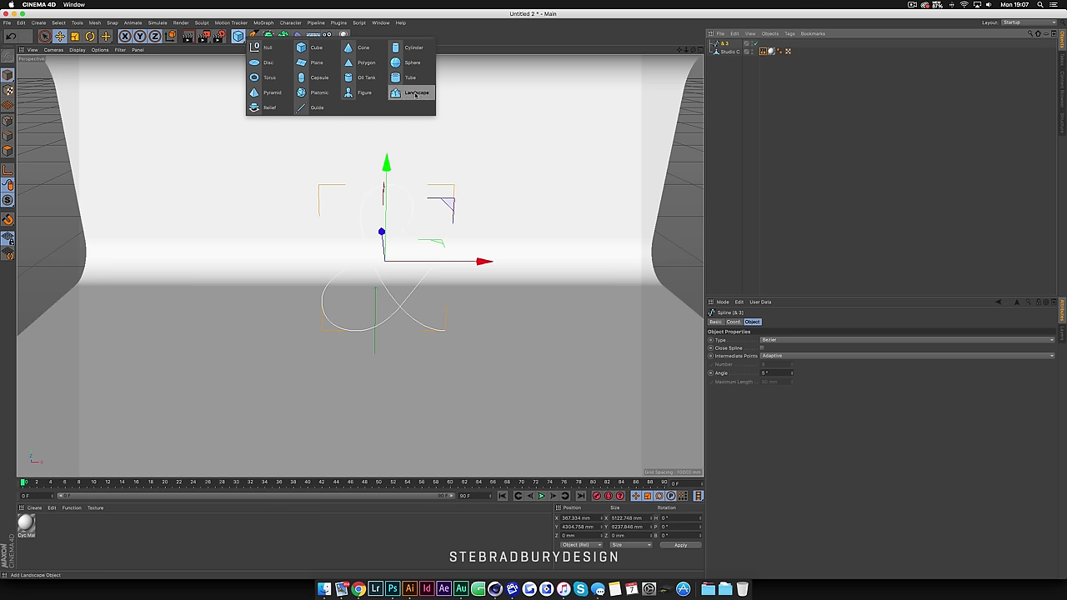
click(417, 95)
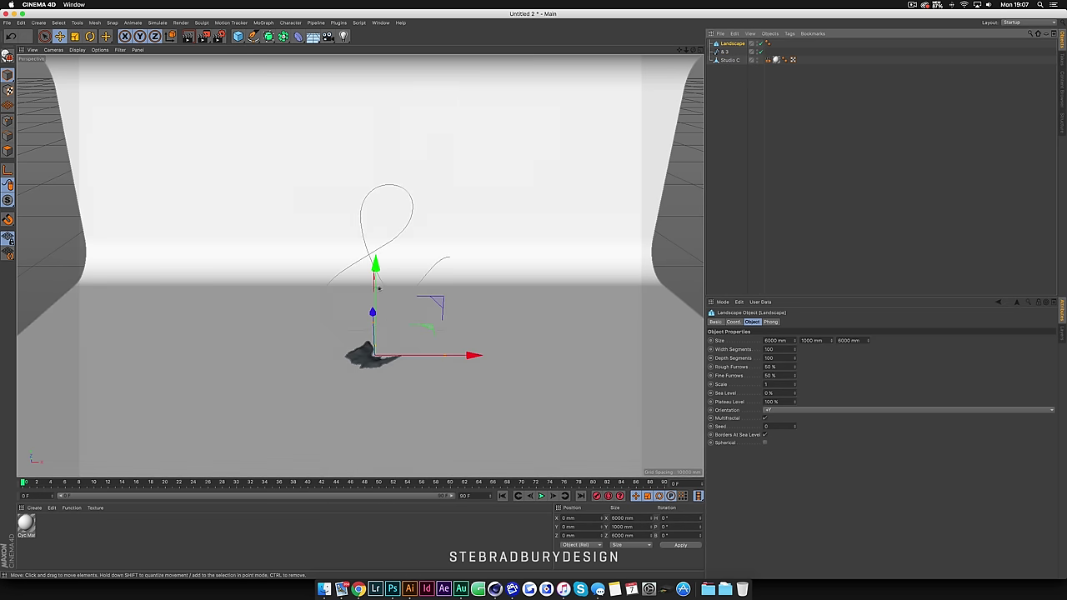
drag(378, 267, 376, 247)
drag(468, 340, 481, 340)
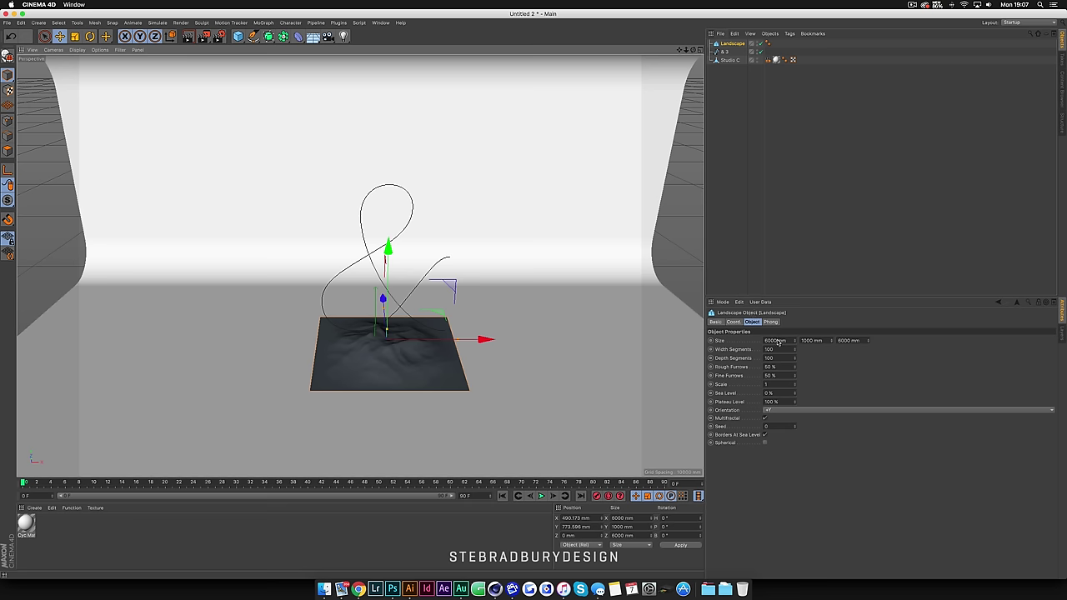
Set the landscape's width and depth to 1000 mm and raise it to about Y 1051 mm
double_click(778, 341)
text(1)
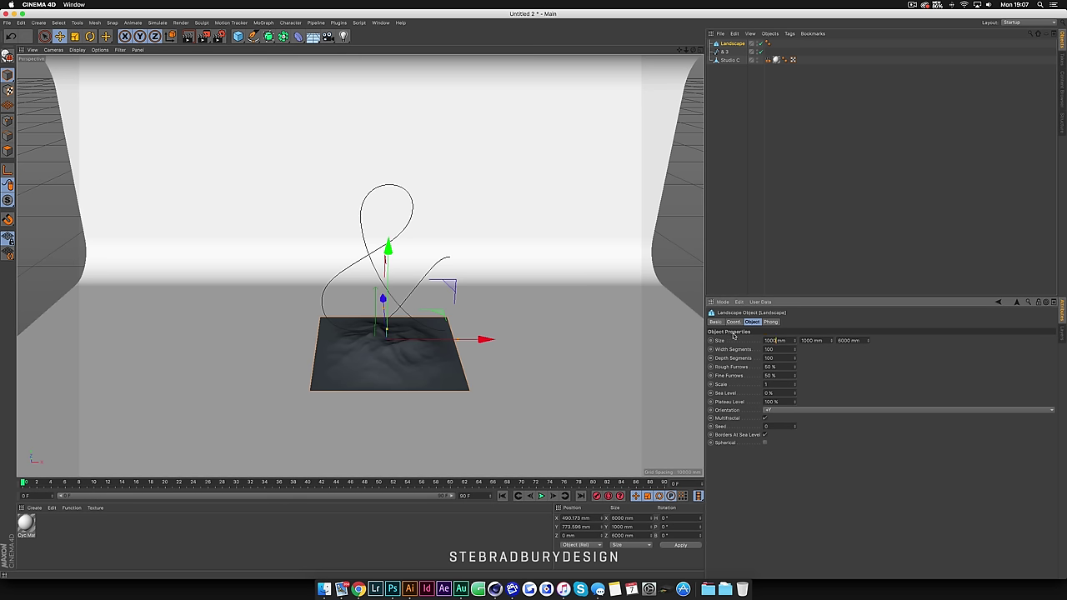
key(Tab)
key(Tab)
text(1)
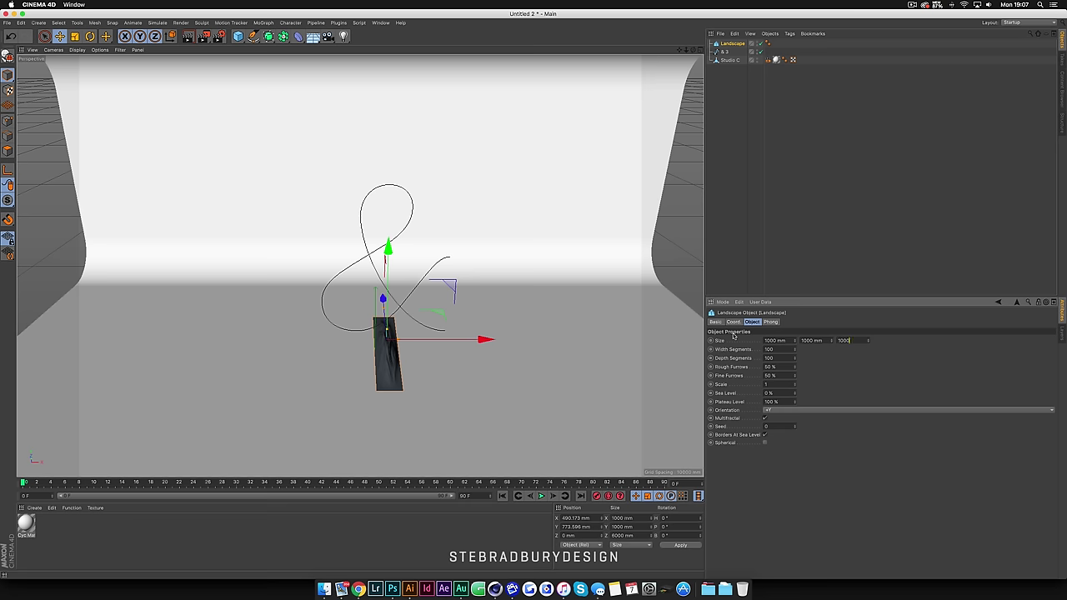
key(Return)
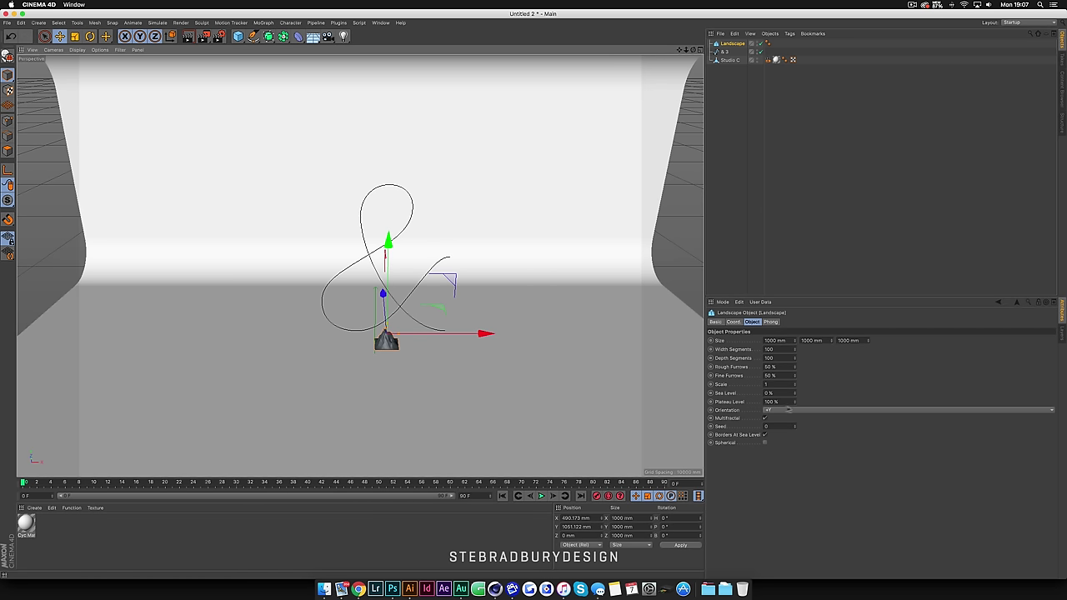
Adjust the landscape's shape with a plateau level of 60%, a scale of 1.09 and rough furrows of 24%
click(794, 403)
drag(795, 404, 794, 434)
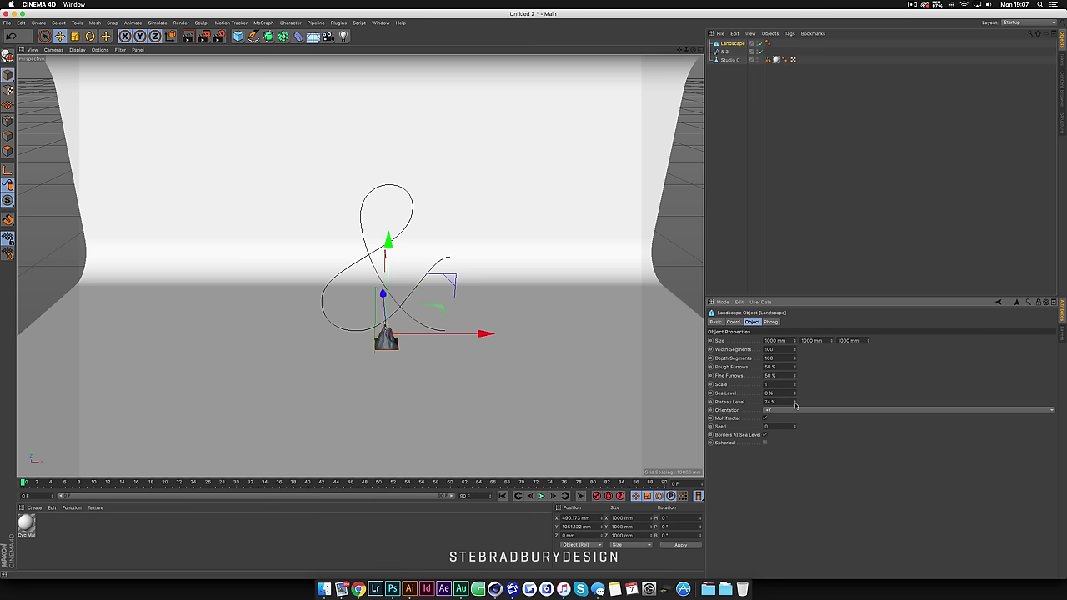
scroll(243, 336, up, 3)
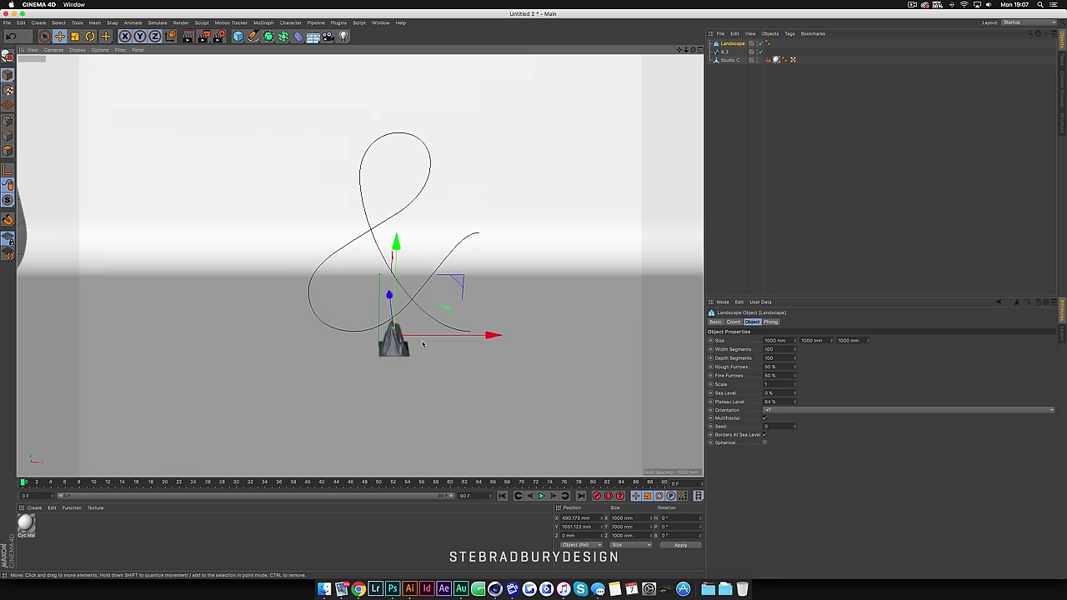
scroll(422, 344, up, 5)
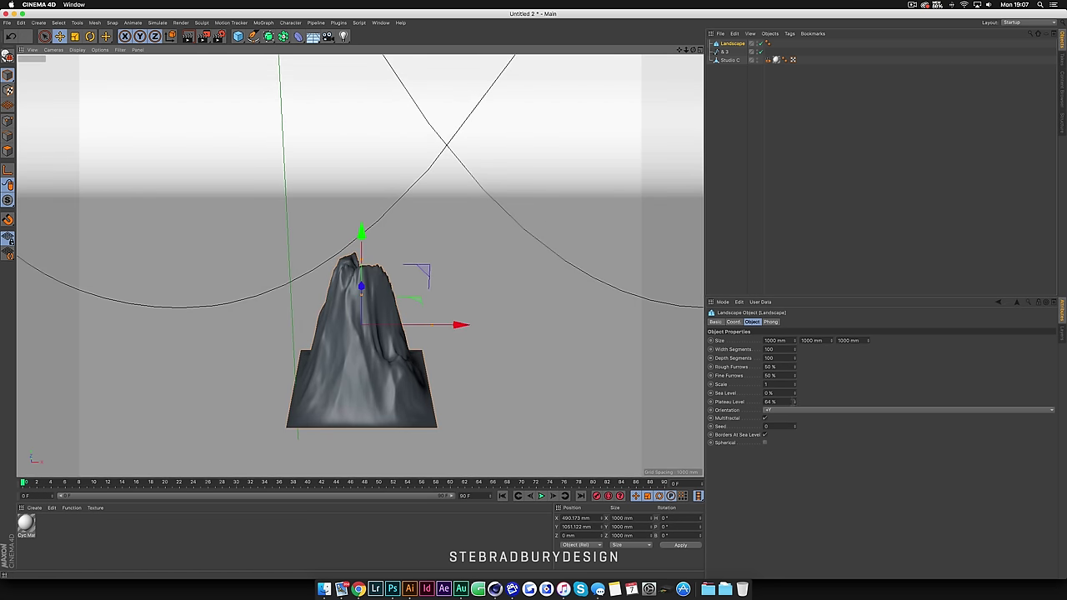
drag(794, 404, 795, 405)
click(795, 400)
click(796, 400)
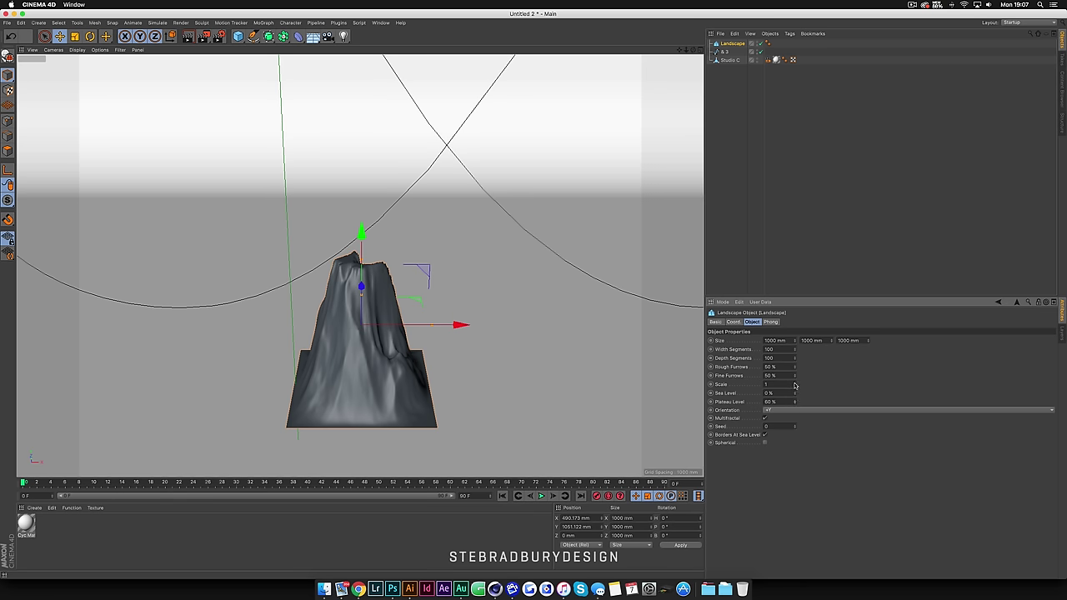
drag(794, 385, 795, 370)
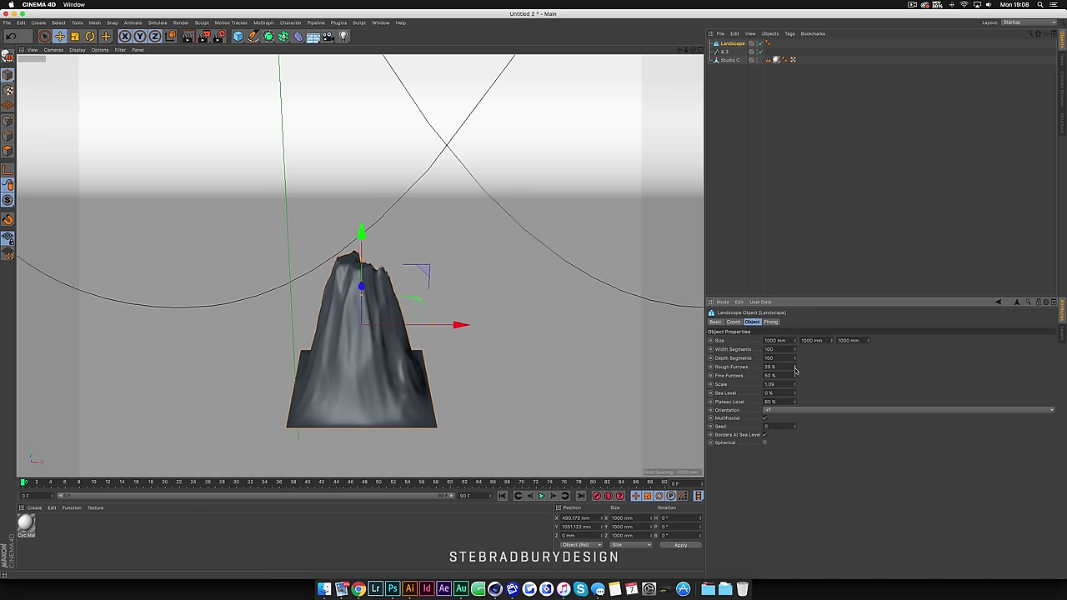
drag(795, 371, 796, 372)
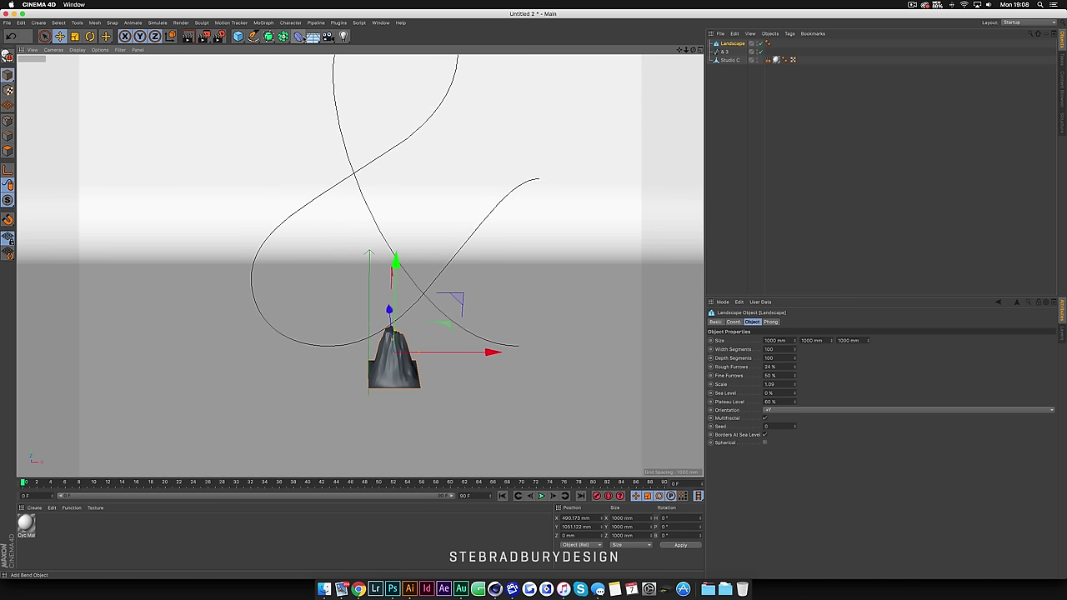
Add a Spline Wrap deformer and make it a child of the Landscape object
click(299, 37)
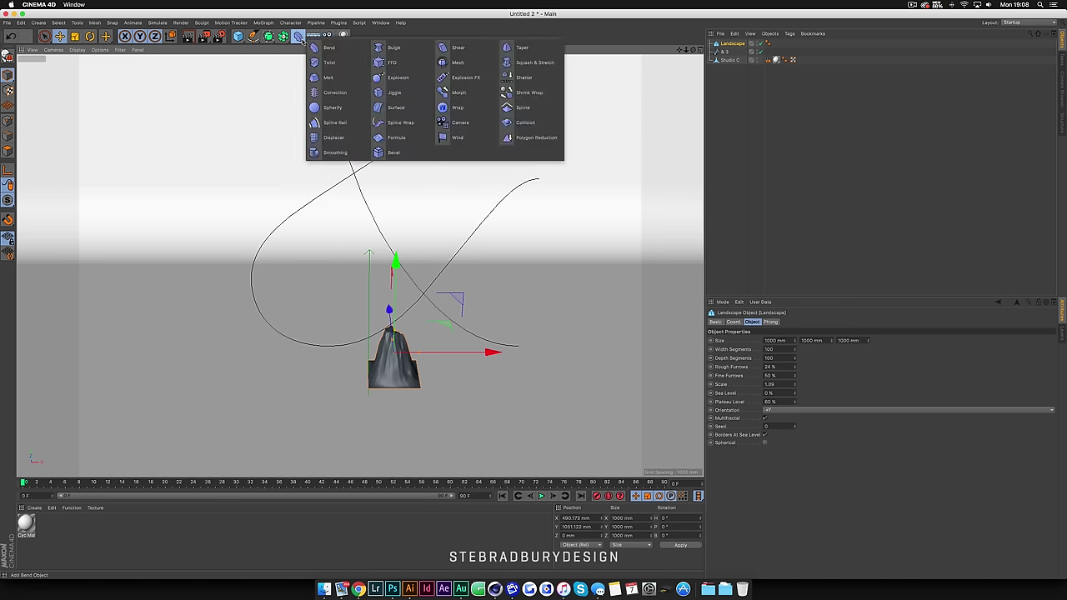
click(404, 126)
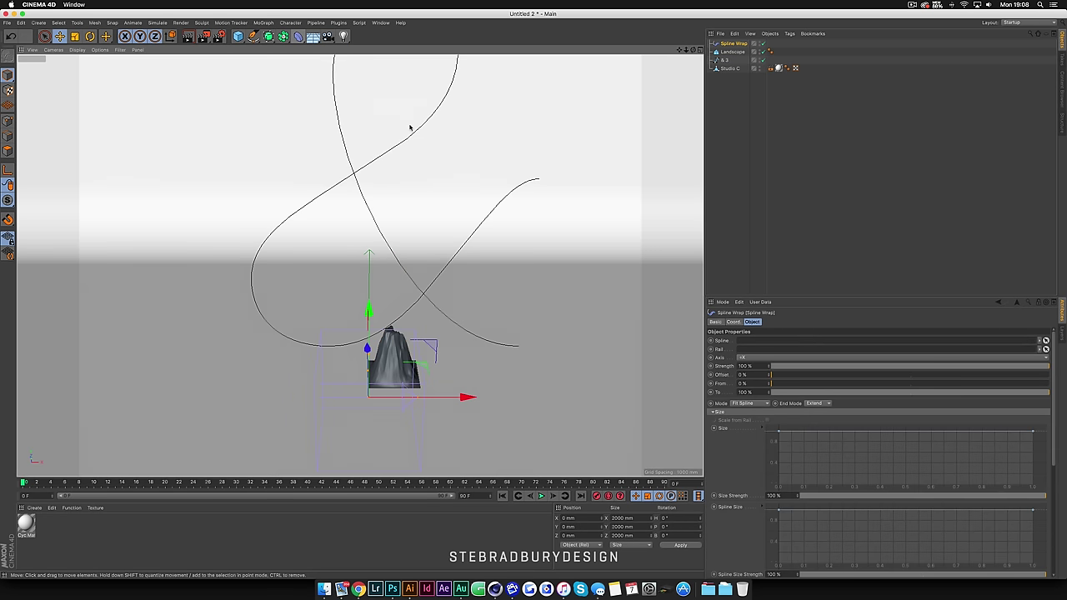
drag(728, 46, 729, 55)
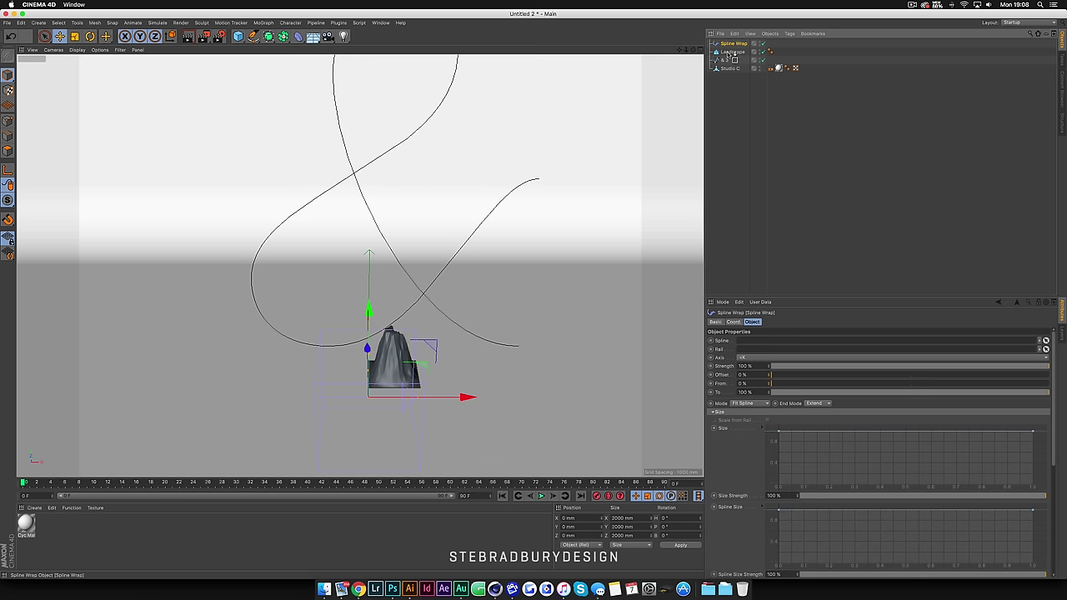
drag(728, 55, 729, 52)
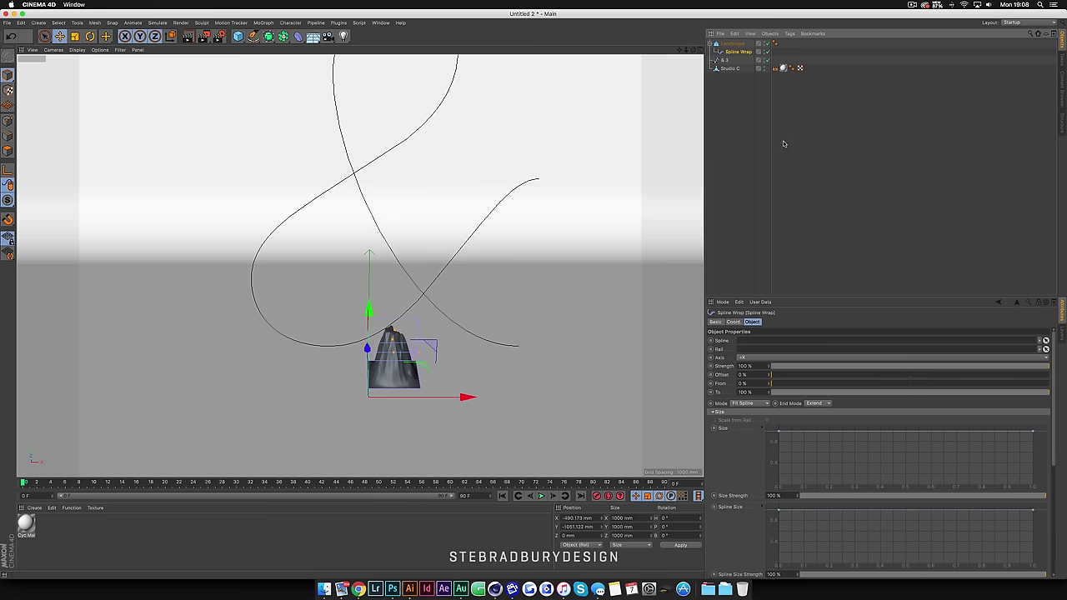
Set the Spline Wrap's axis to +Y and assign the & 3 spline as its path
click(752, 360)
click(750, 377)
drag(725, 61, 751, 340)
drag(680, 50, 543, 174)
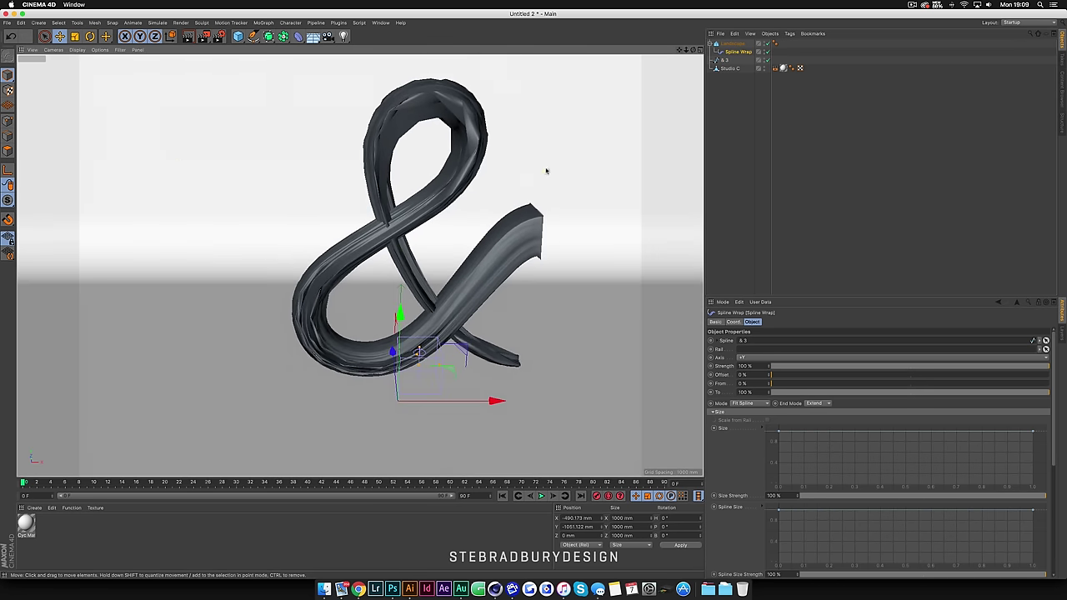
drag(685, 49, 321, 248)
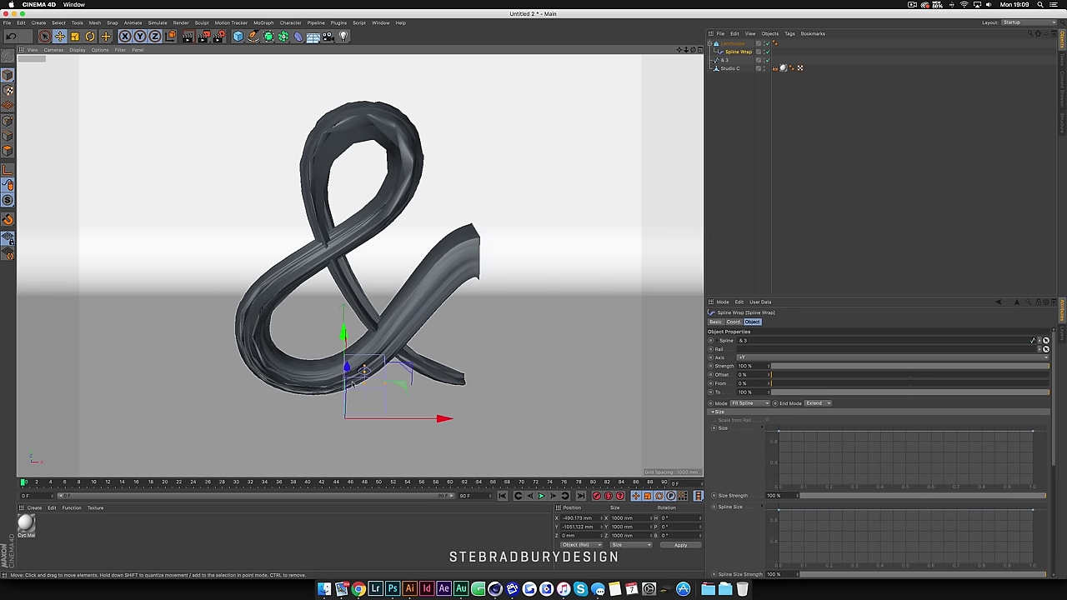
Add a Subdivision Surface and make the Landscape, with its Spline Wrap, a child of it
click(270, 38)
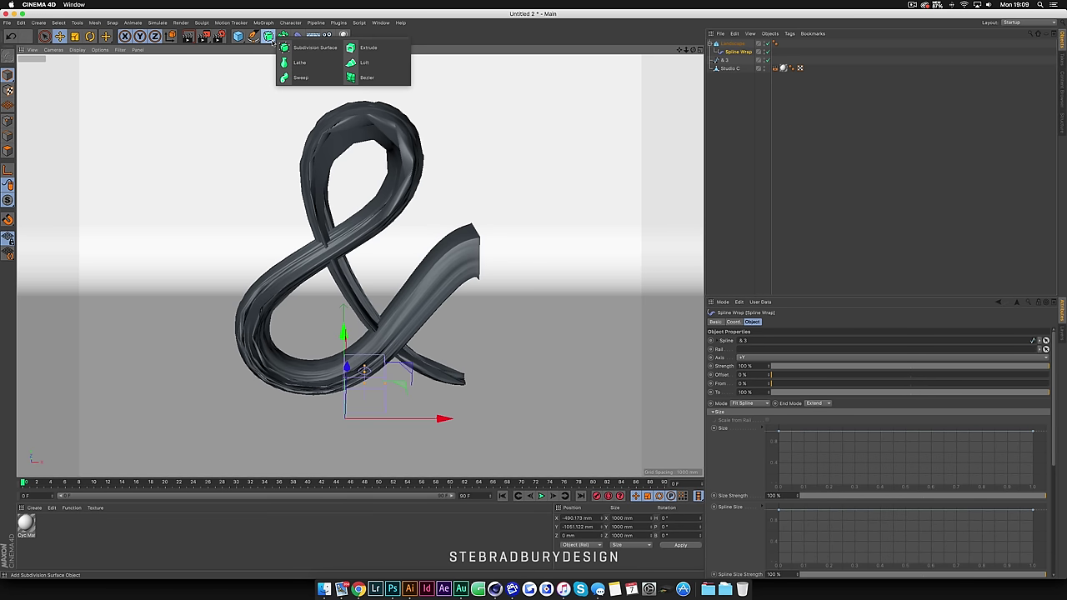
click(314, 49)
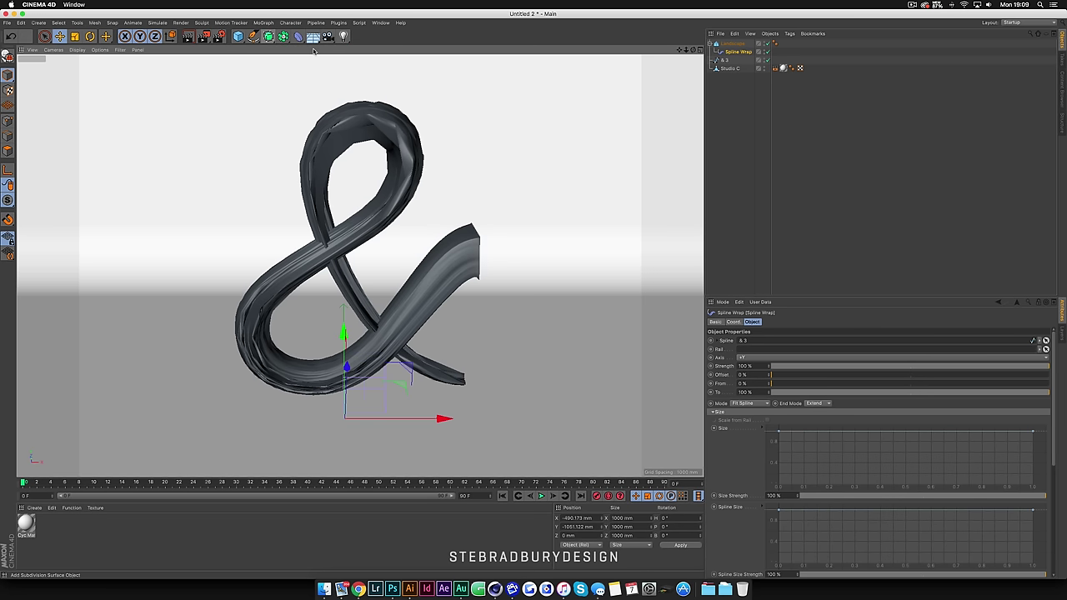
drag(733, 53, 734, 44)
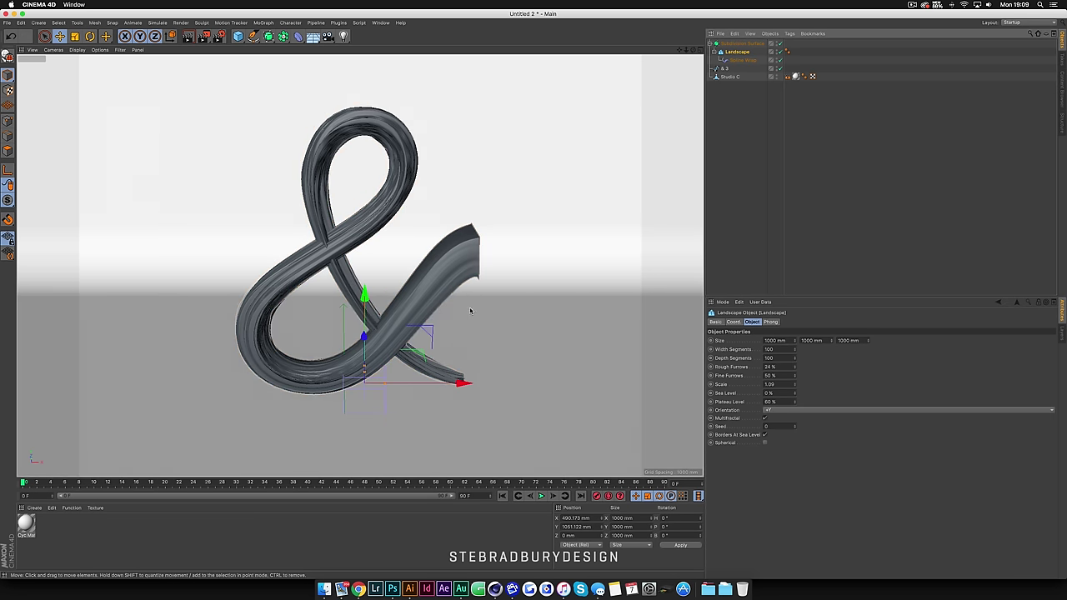
scroll(349, 324, up, 2)
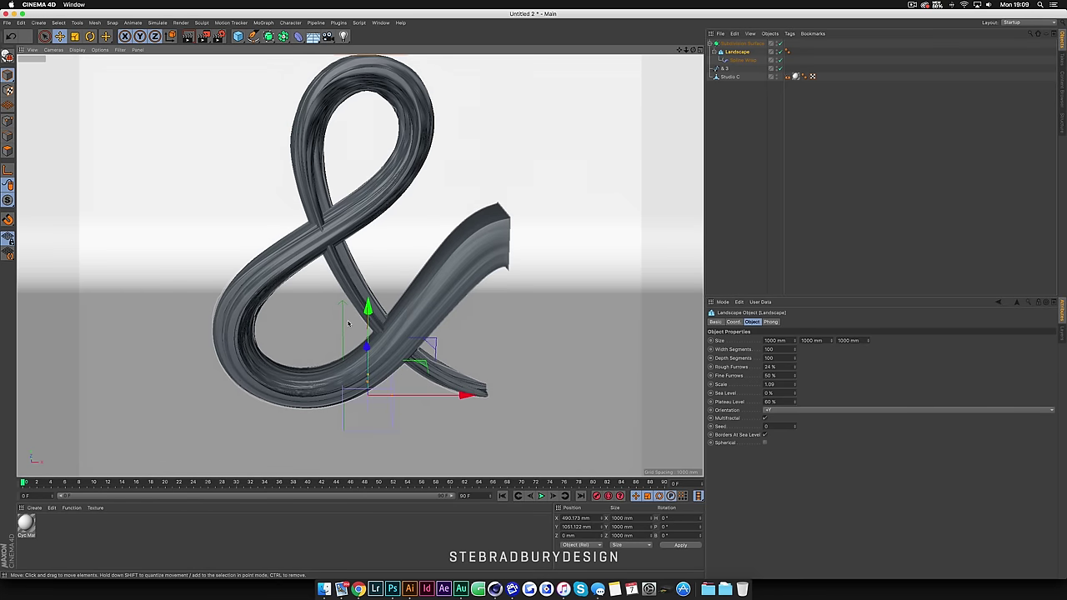
scroll(349, 324, down, 2)
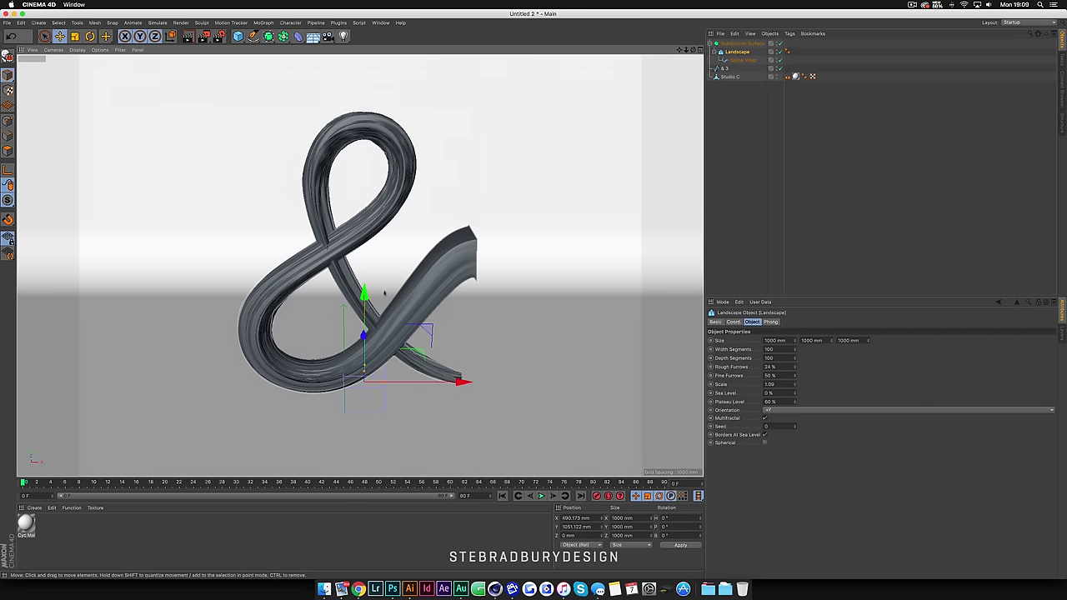
scroll(384, 293, up, 1)
click(362, 295)
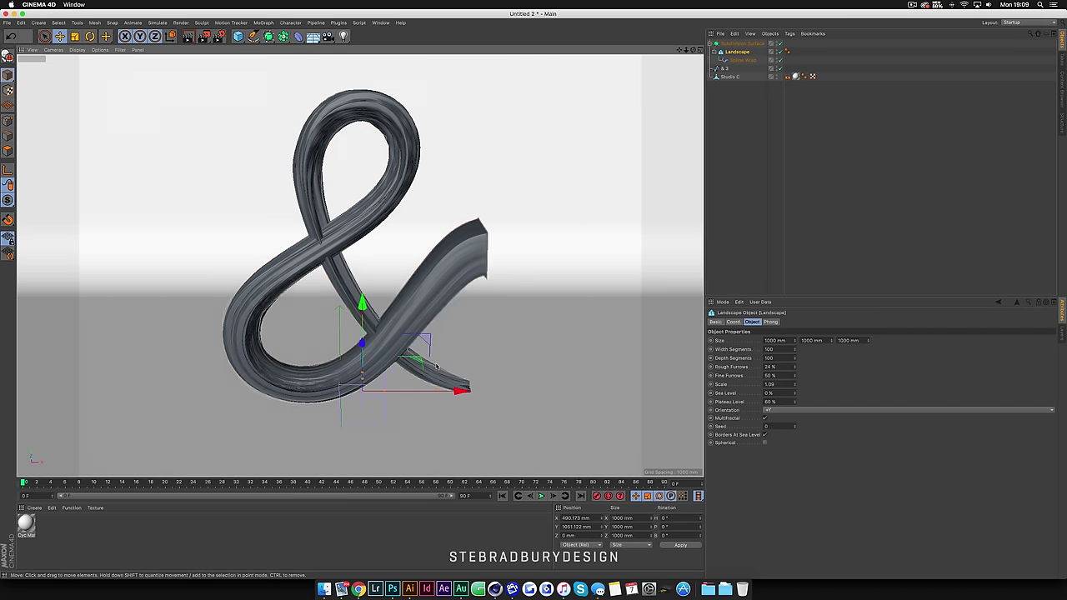
Enable X-Ray for the Subdivision Surface so the spline inside the ampersand can be edited
click(736, 44)
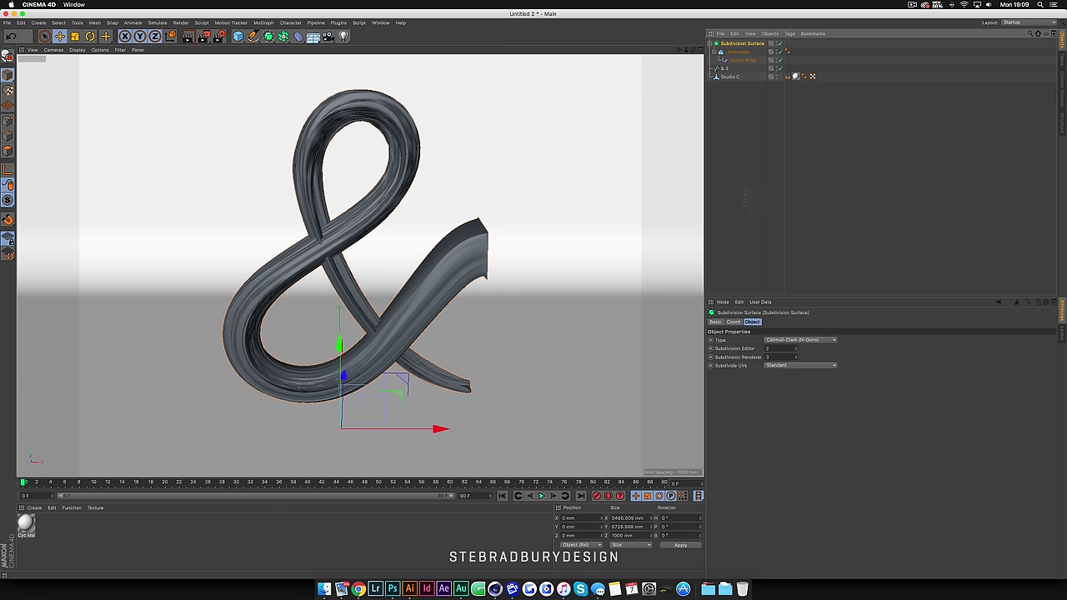
click(715, 323)
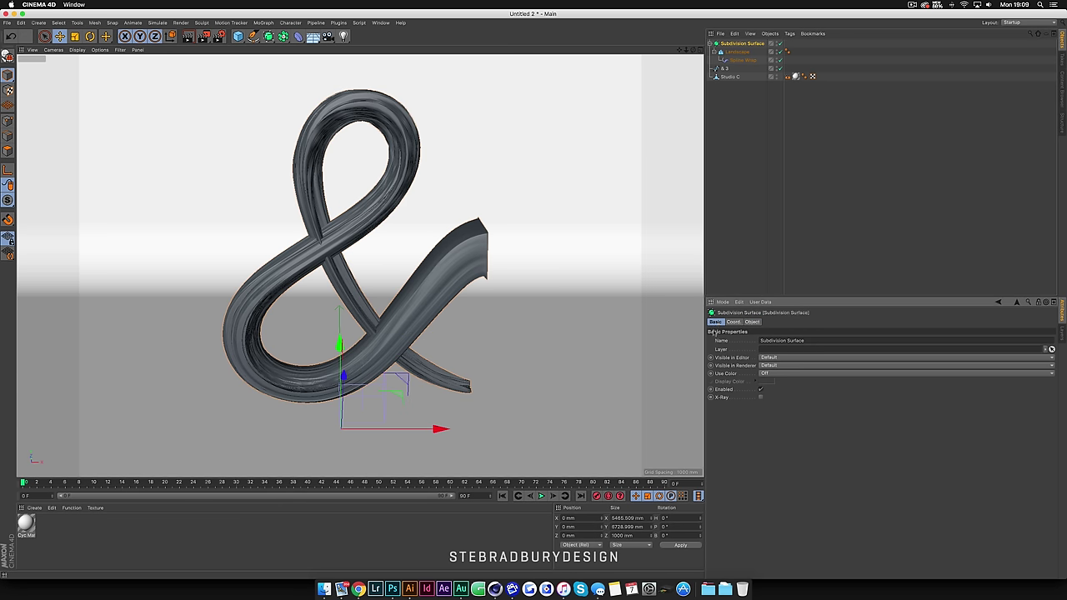
click(760, 398)
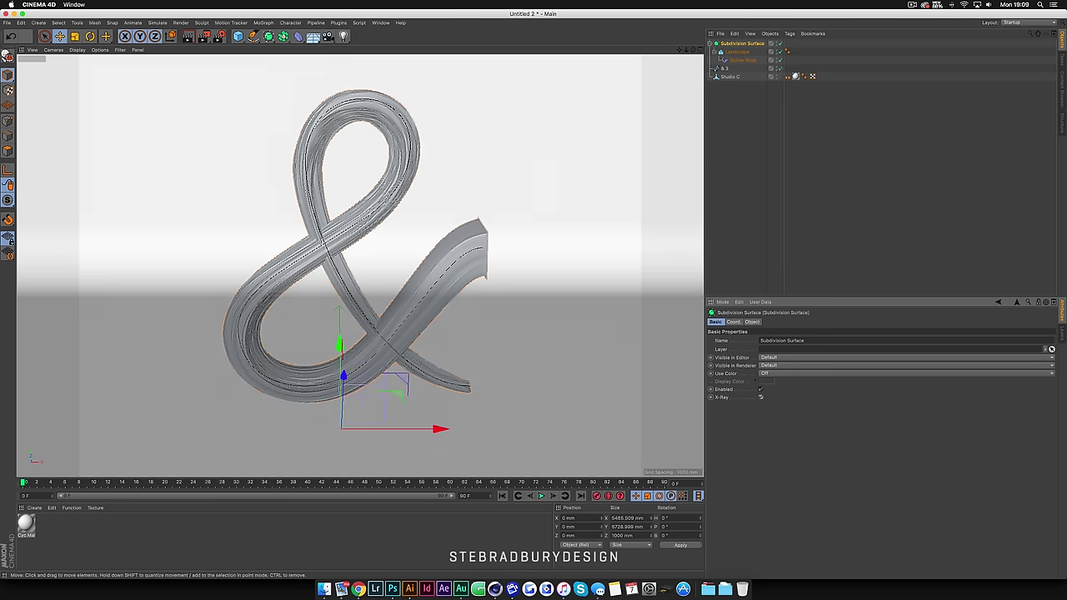
In point mode, push the & 3 spline's upper-right end point back along Z to about 1533 mm
click(730, 69)
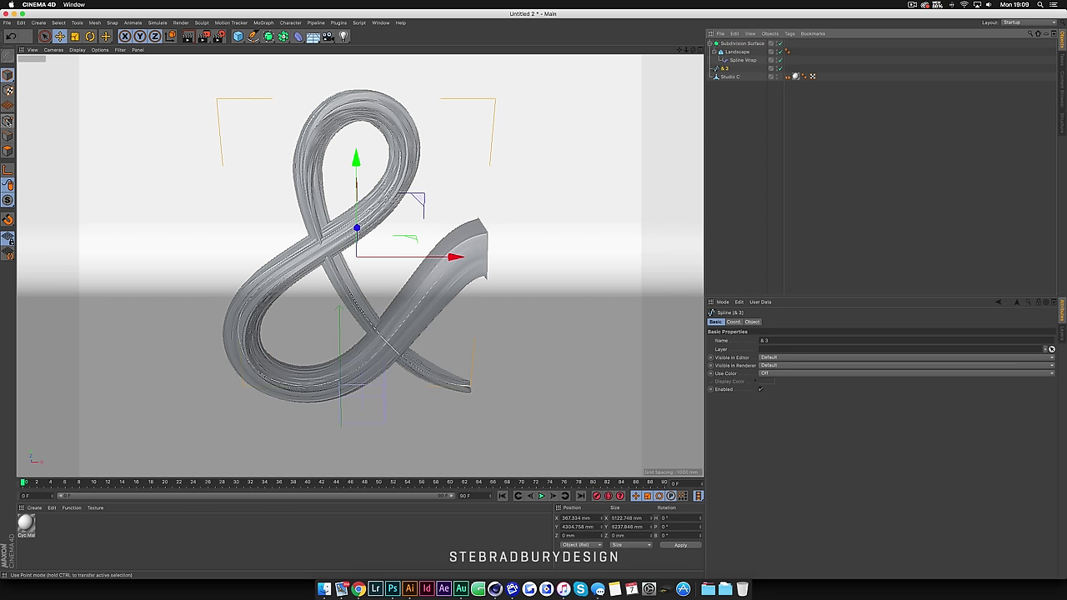
click(8, 121)
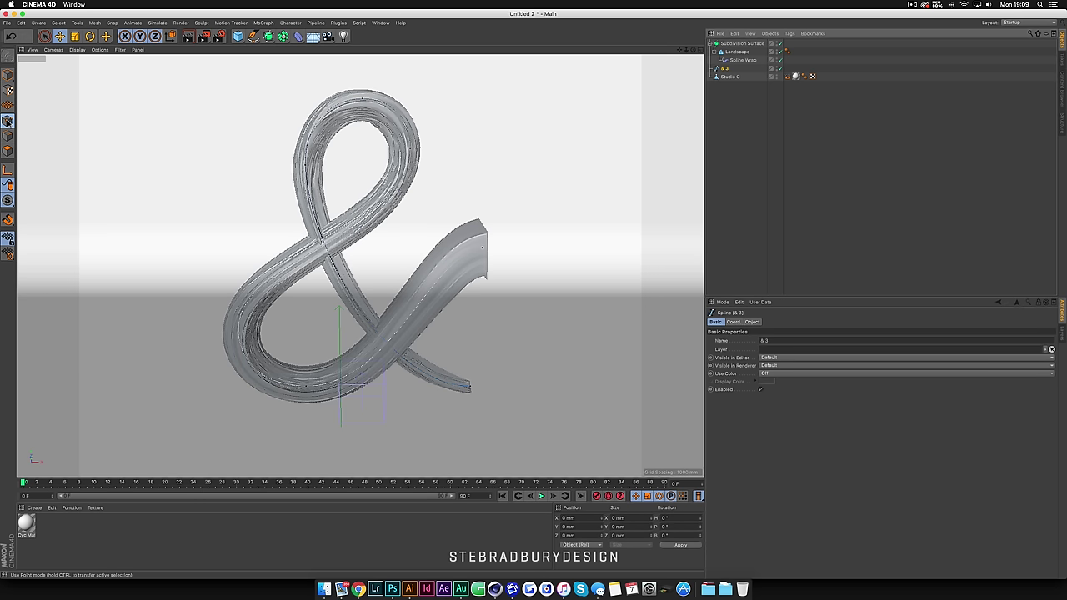
click(486, 248)
drag(465, 221, 449, 206)
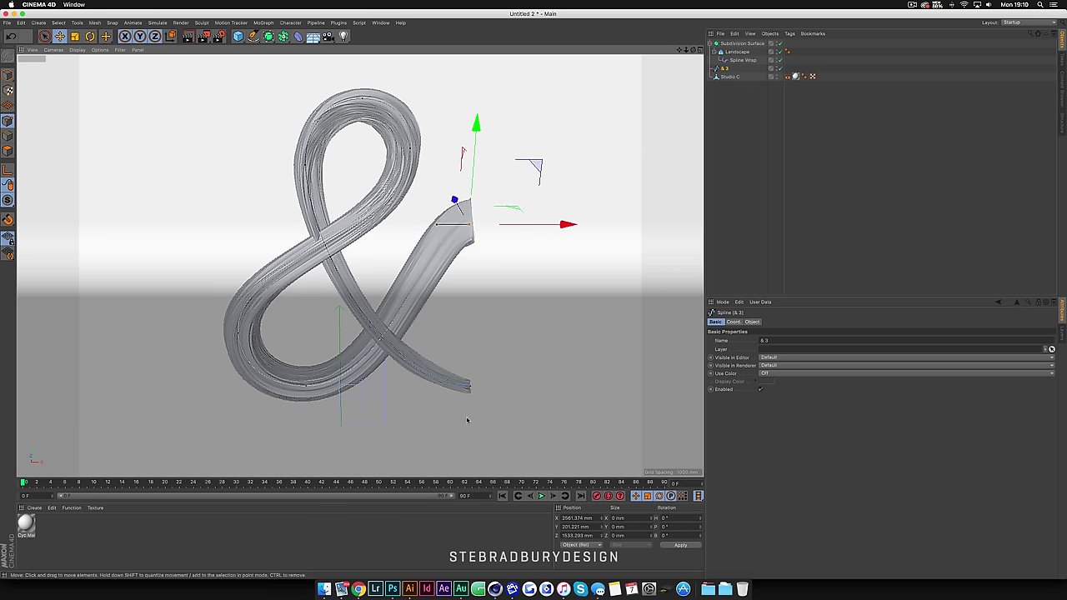
Pull the & 3 spline's lower-right end point and the upper loop's right-hand point forward along Z, the latter to about -846 mm
click(469, 387)
drag(455, 339, 458, 351)
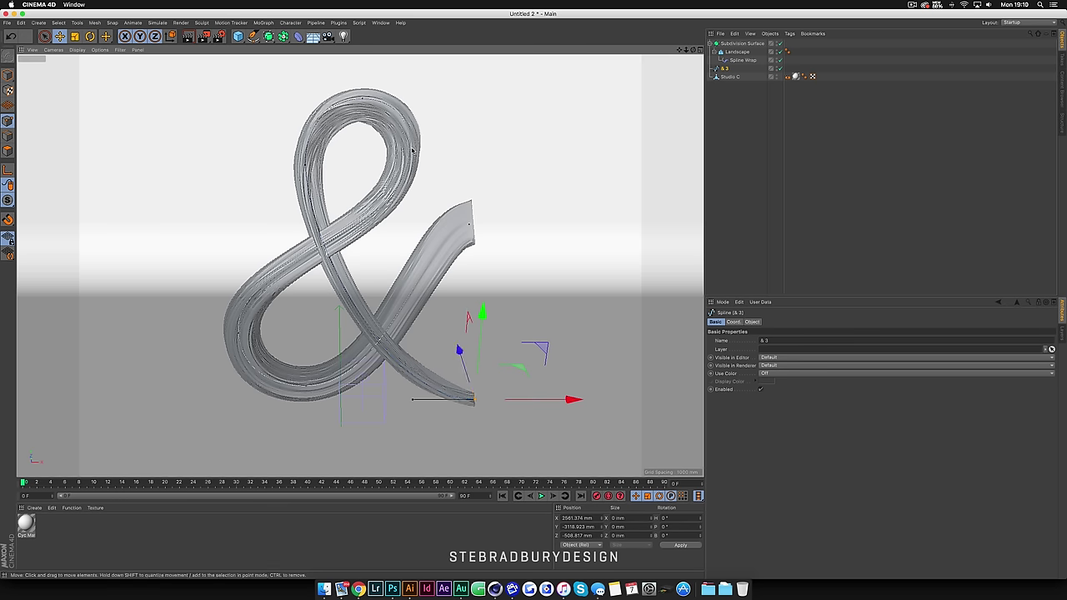
click(409, 148)
drag(404, 135, 407, 143)
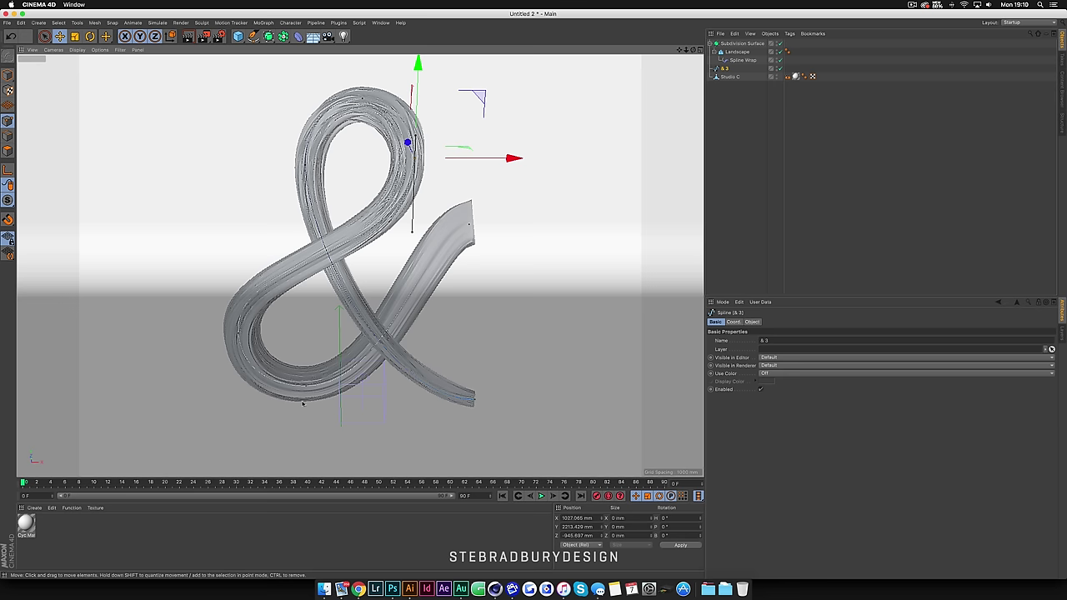
Turn off X-Ray for the Subdivision Surface
alt+drag(602, 117, 360, 266)
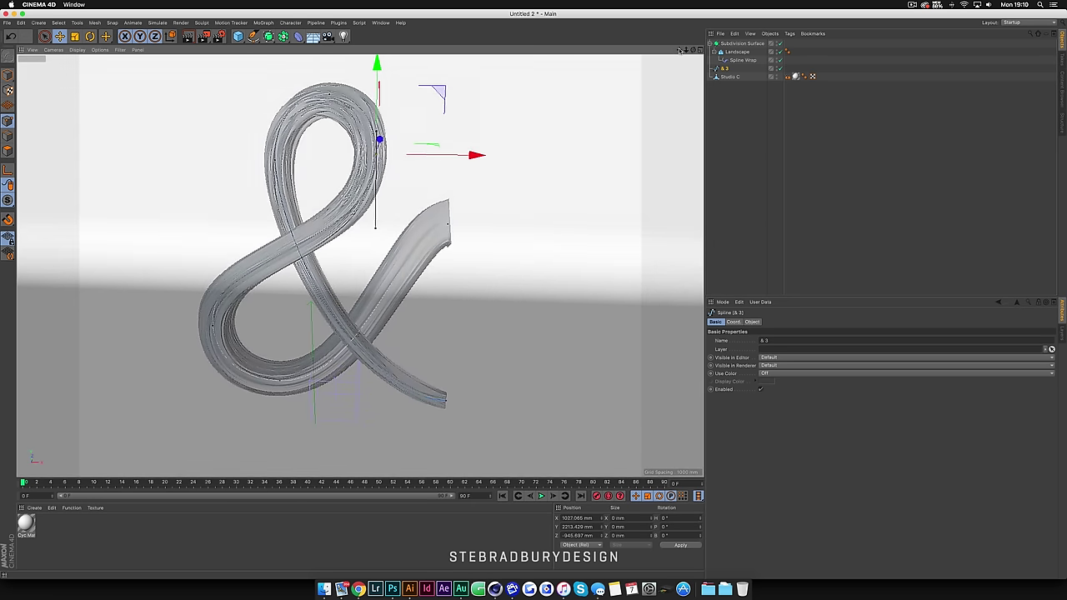
drag(677, 50, 720, 75)
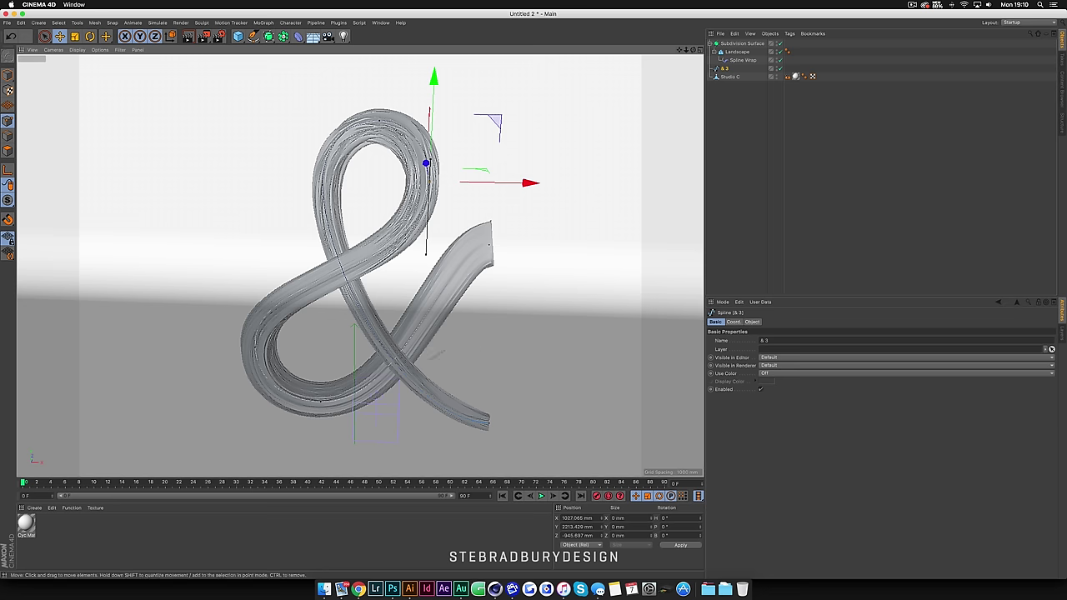
click(741, 44)
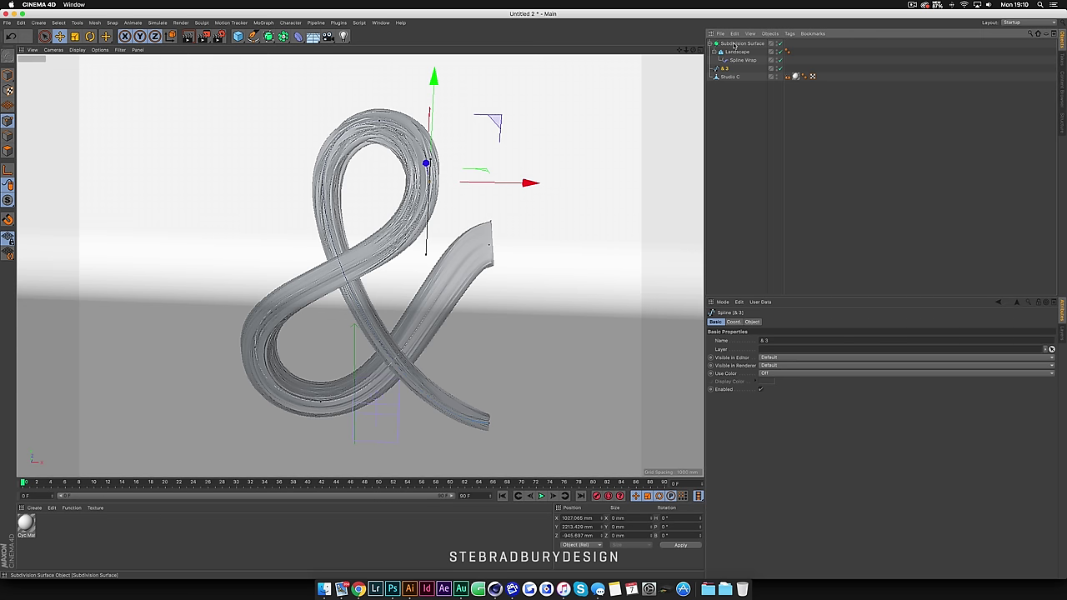
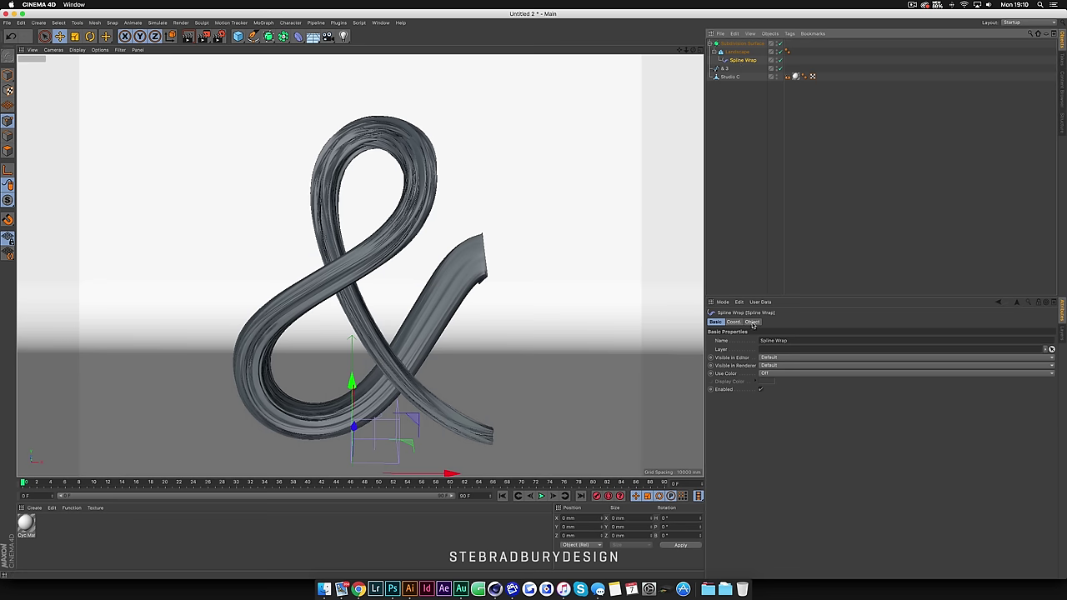
Add a point at the middle of the Spline Wrap's Size curve and lower the curve's start point to 0
click(753, 322)
scroll(728, 457, down, 3)
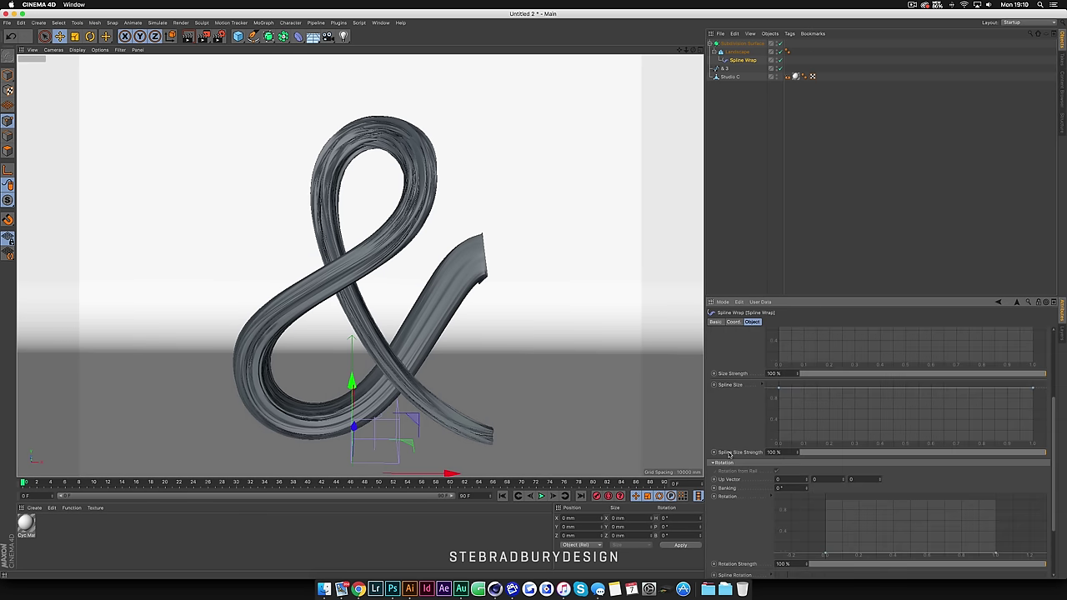
scroll(725, 449, up, 3)
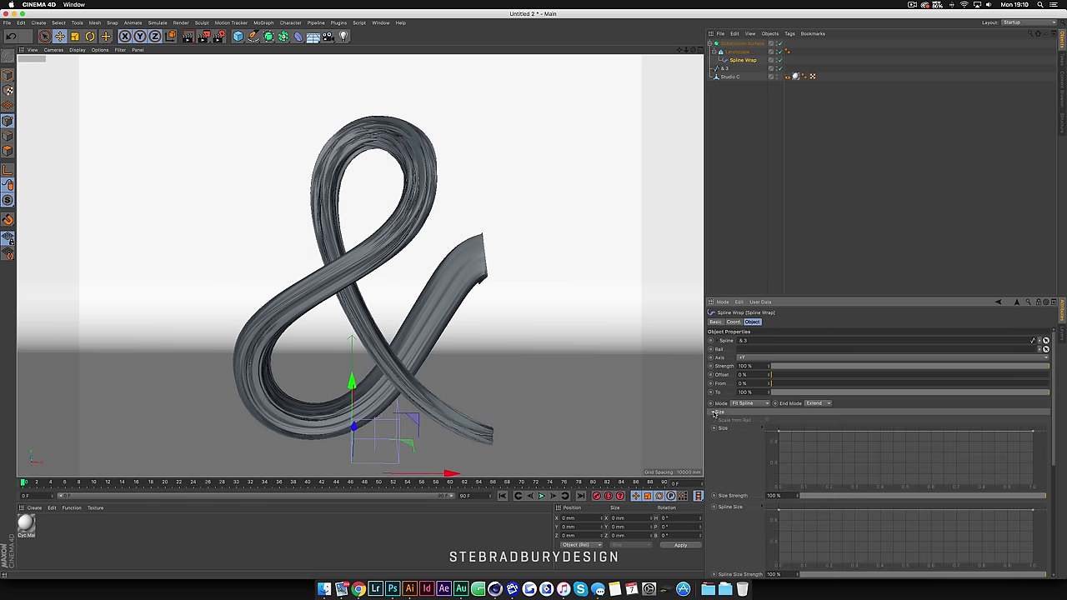
click(715, 413)
click(722, 420)
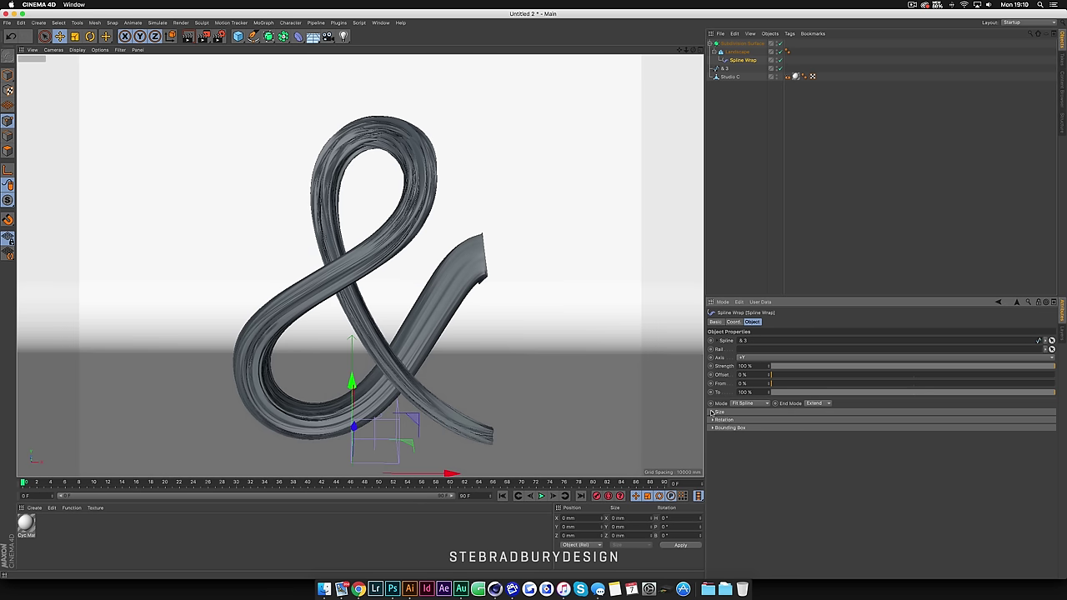
click(713, 413)
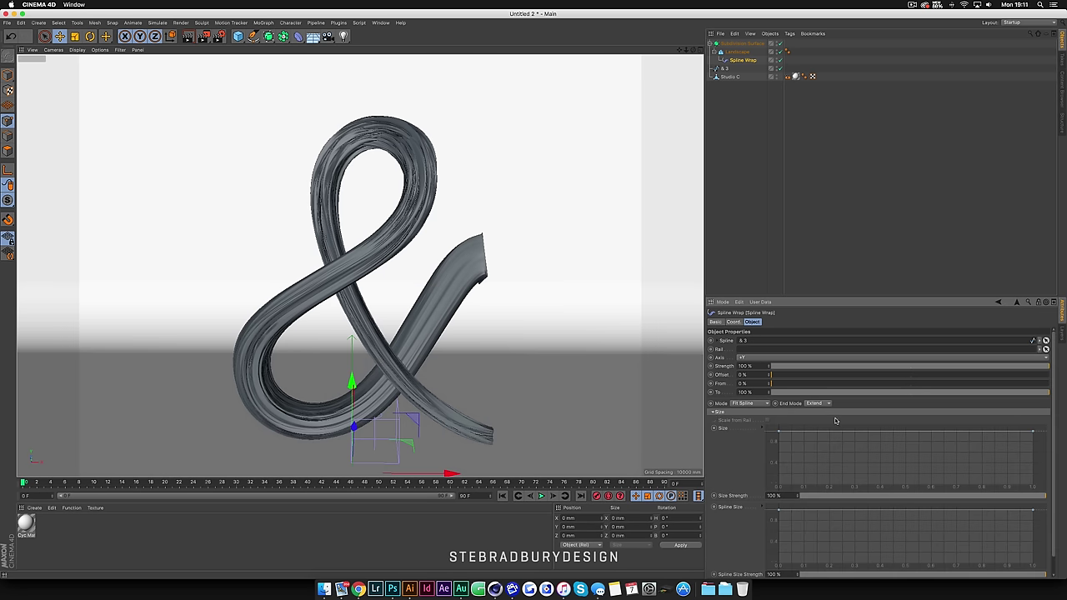
mouse_move(779, 432)
mouse_down()
mouse_move(777, 485)
mouse_move(774, 431)
mouse_up()
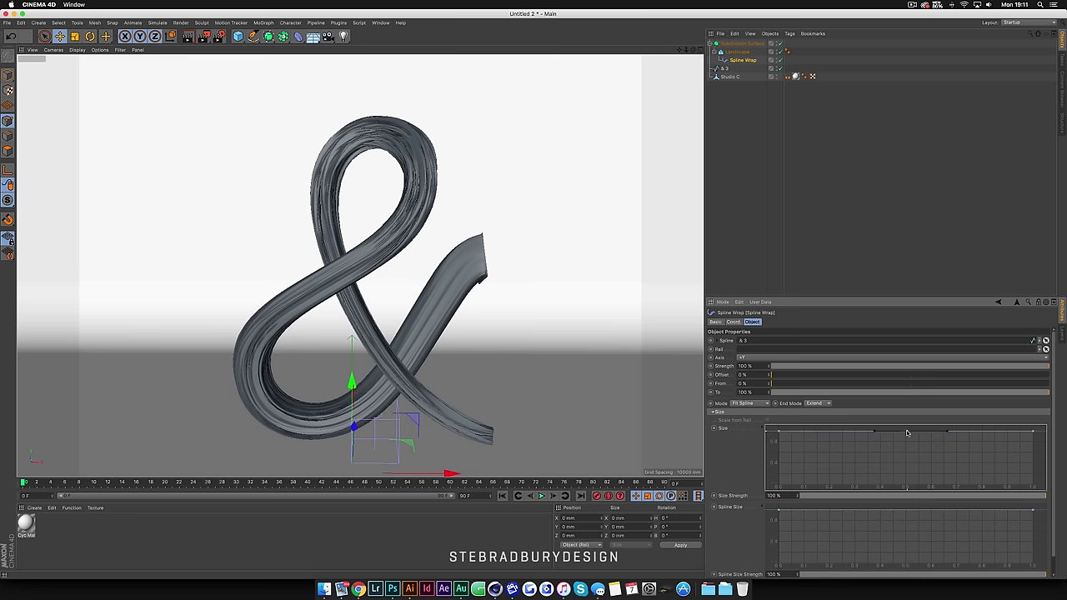
ctrl+click(907, 431)
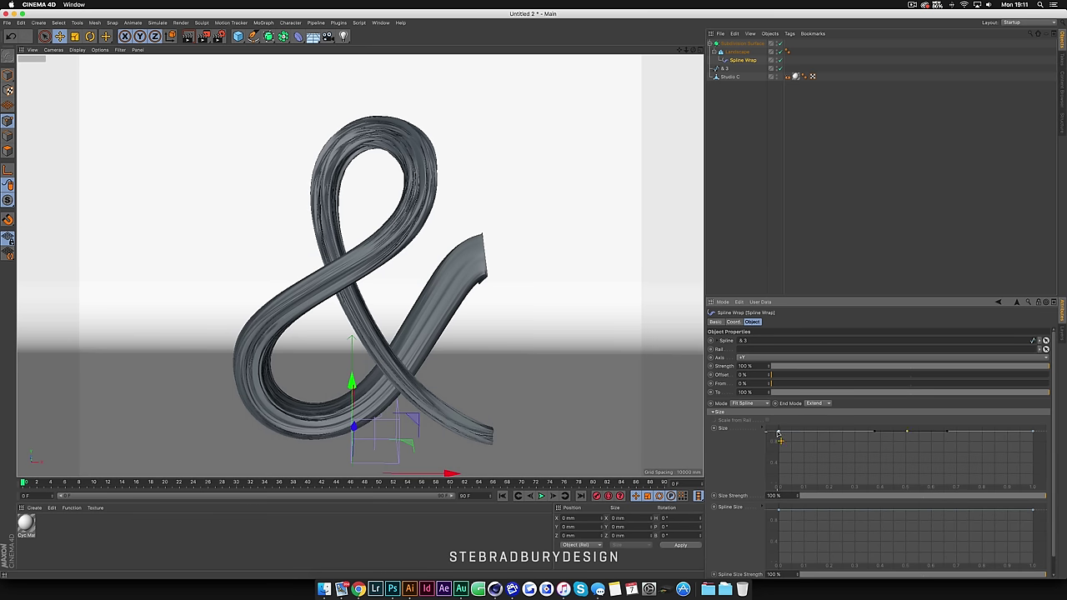
mouse_move(778, 432)
mouse_down()
mouse_move(778, 487)
mouse_move(802, 487)
mouse_move(779, 478)
mouse_move(777, 437)
mouse_up()
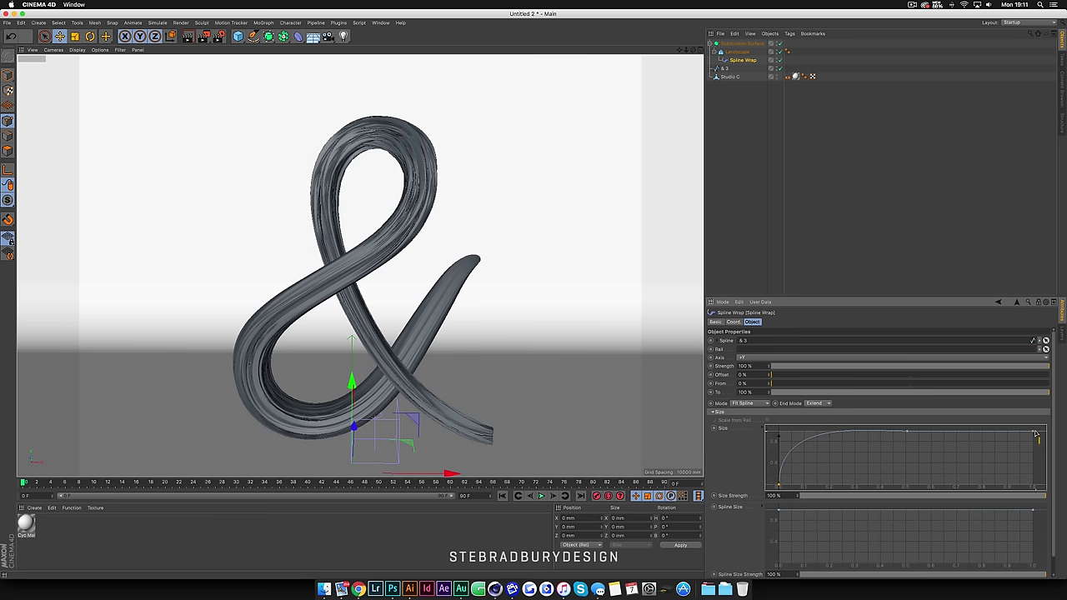
Lower the Size curve's end point to 0 and shift its middle point to about 0.7, adjusting the end tangents to round the tapers
mouse_move(1034, 431)
mouse_down()
mouse_move(1036, 484)
mouse_move(1050, 435)
mouse_up()
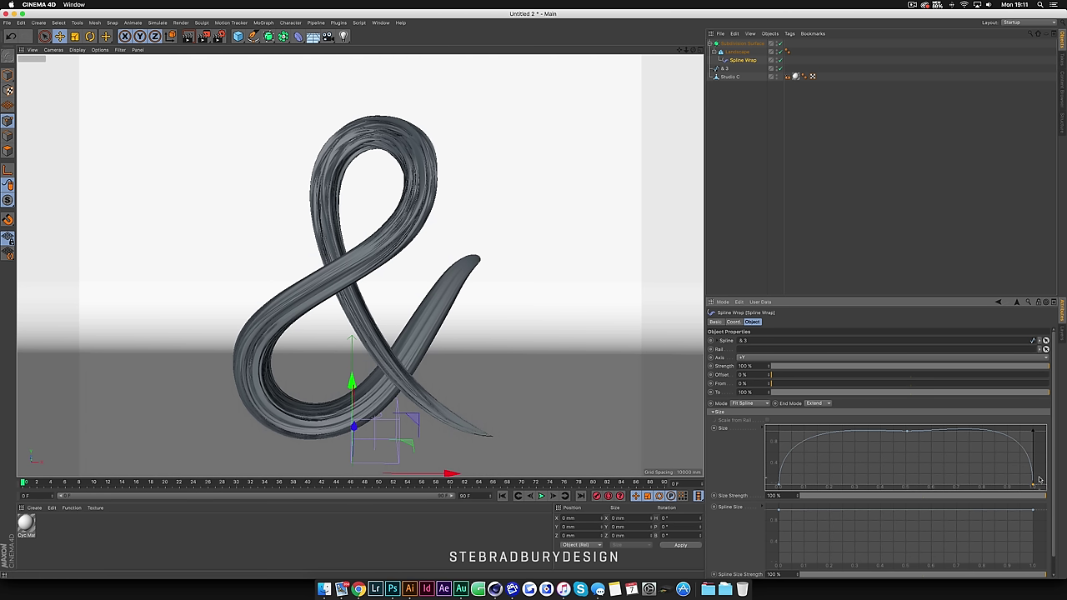
drag(1036, 435, 1032, 444)
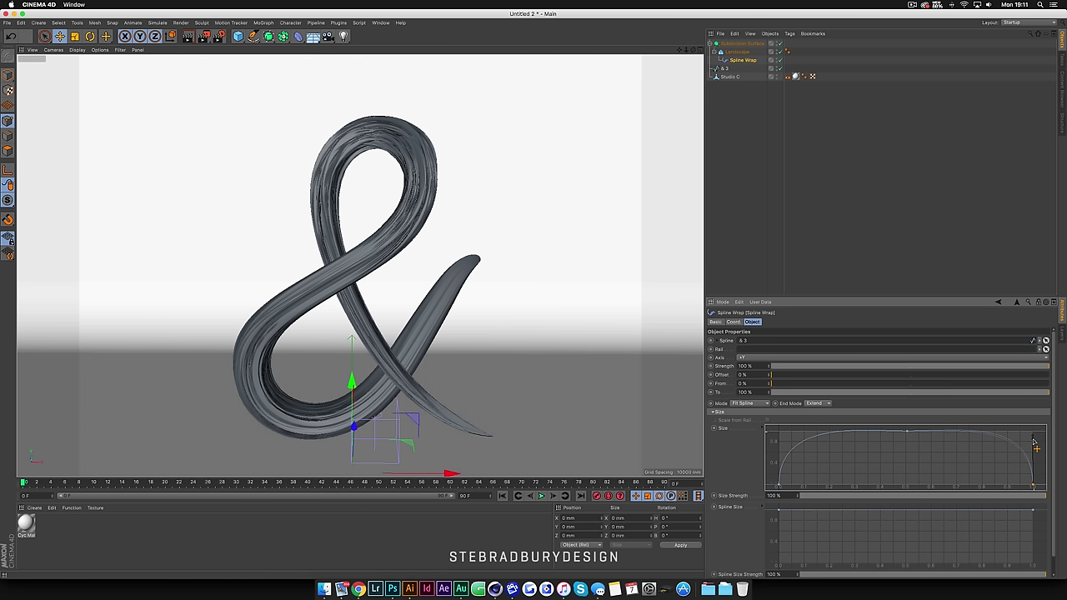
click(917, 431)
drag(917, 432, 963, 432)
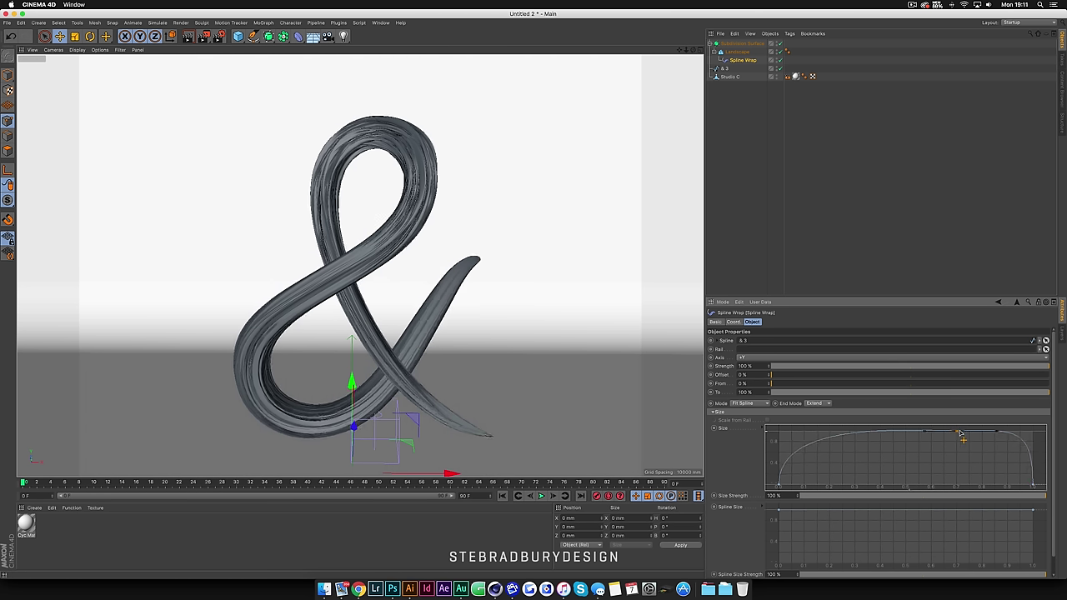
drag(781, 487, 779, 432)
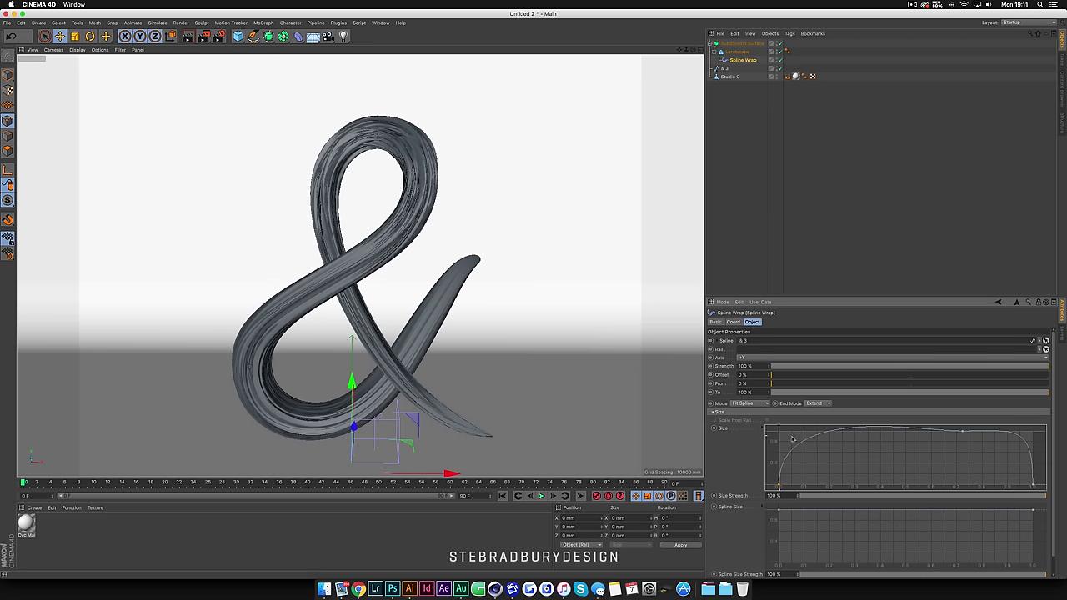
Add a point near the middle of the Spline Size curve and lower its start and end points slightly
scroll(731, 457, down, 1)
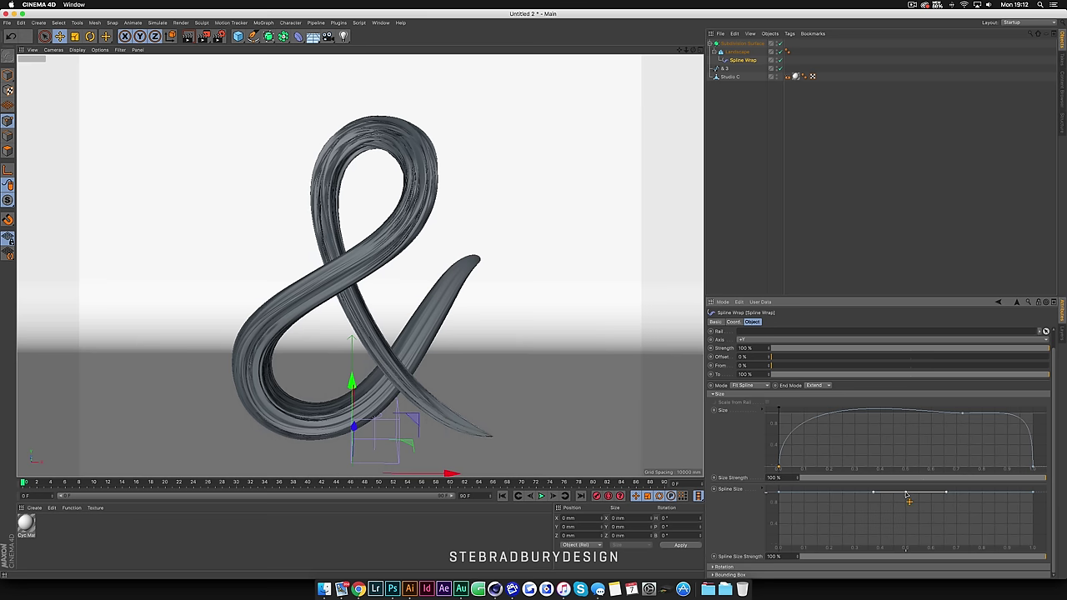
mouse_move(906, 495)
mouse_down()
mouse_move(907, 511)
mouse_move(907, 500)
mouse_move(924, 503)
mouse_move(896, 496)
mouse_up()
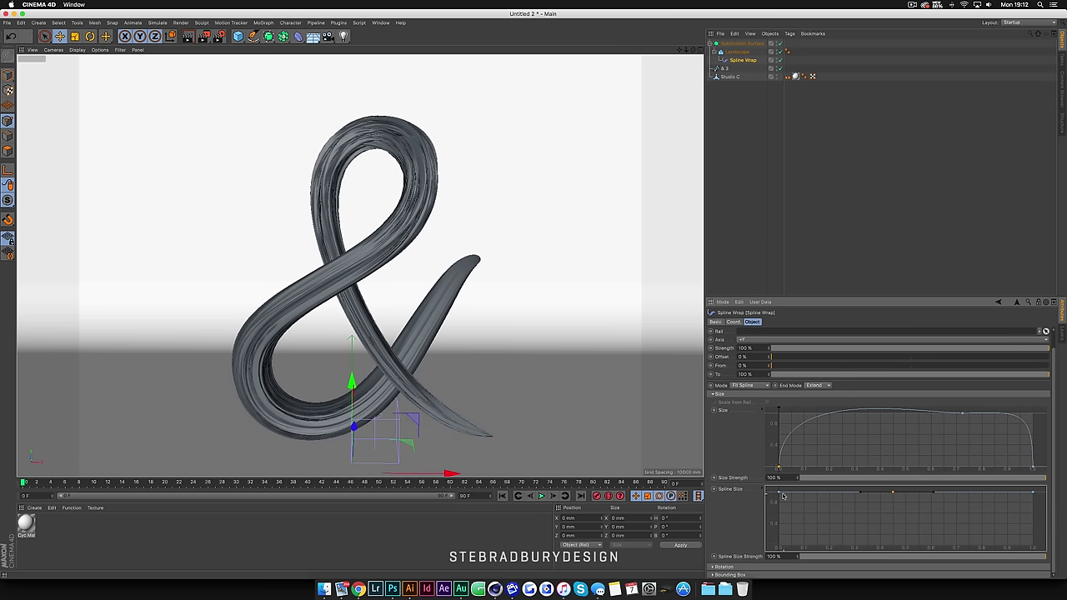
drag(780, 492, 847, 501)
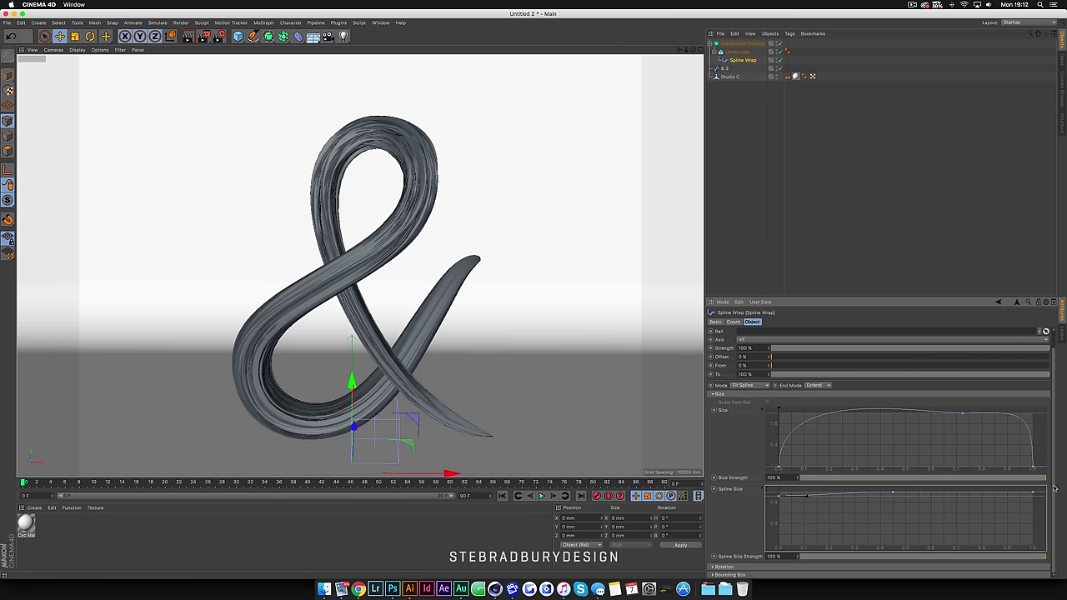
drag(1037, 495, 1036, 499)
click(895, 491)
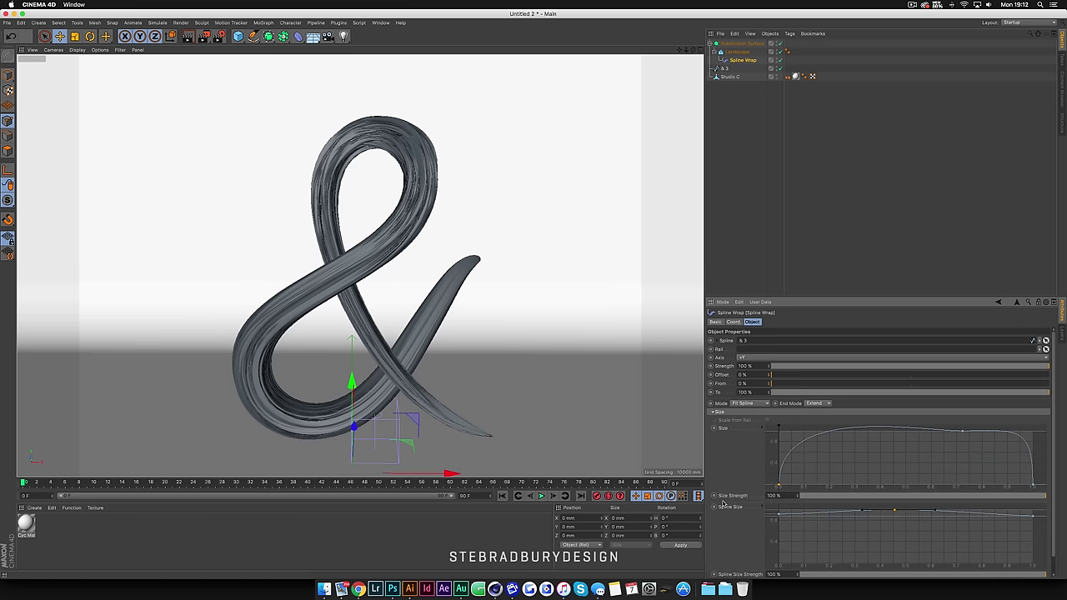
Set all three size dimensions of the Landscape object to 2000 mm
click(737, 51)
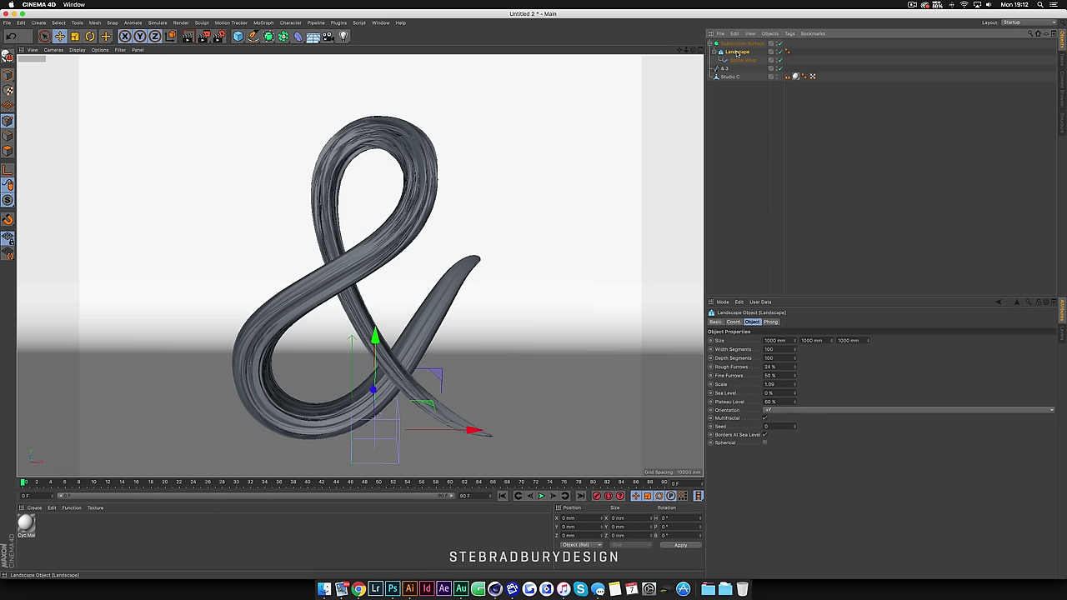
click(794, 339)
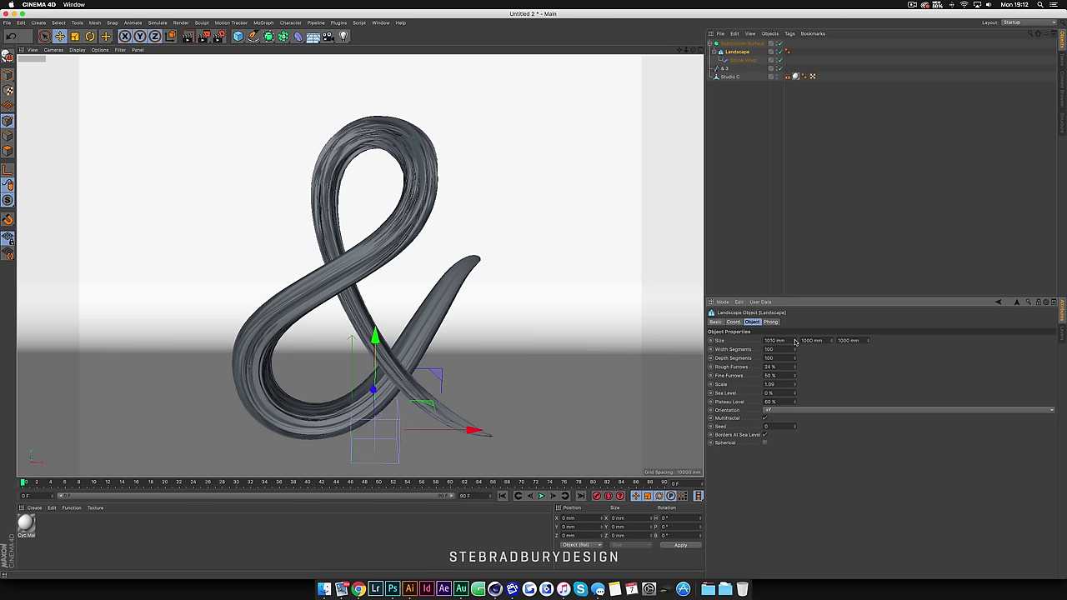
double_click(789, 340)
text(2000)
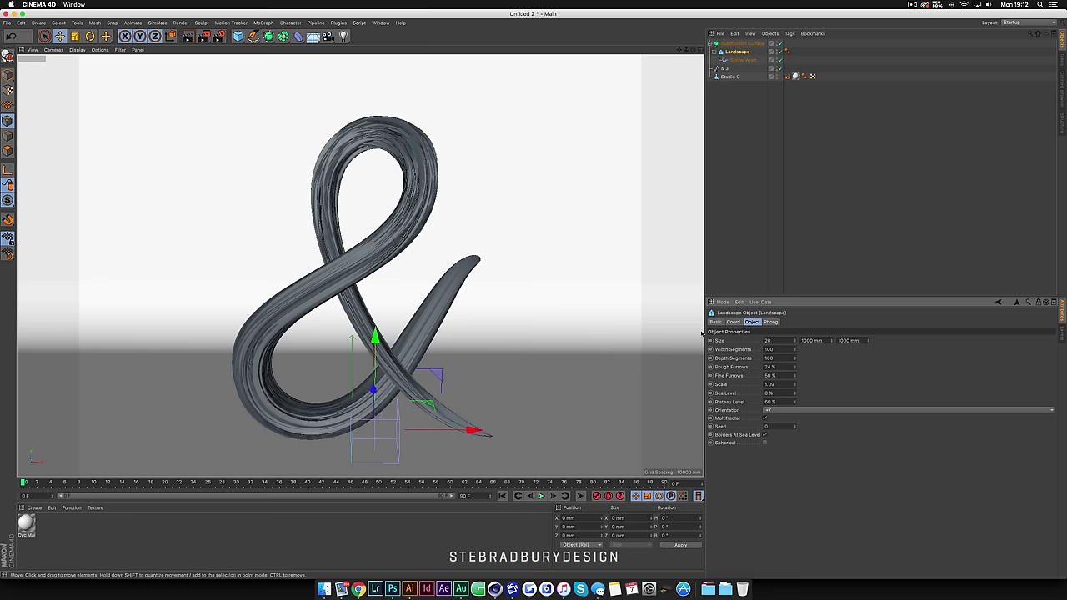
key(Tab)
key(BackSpace)
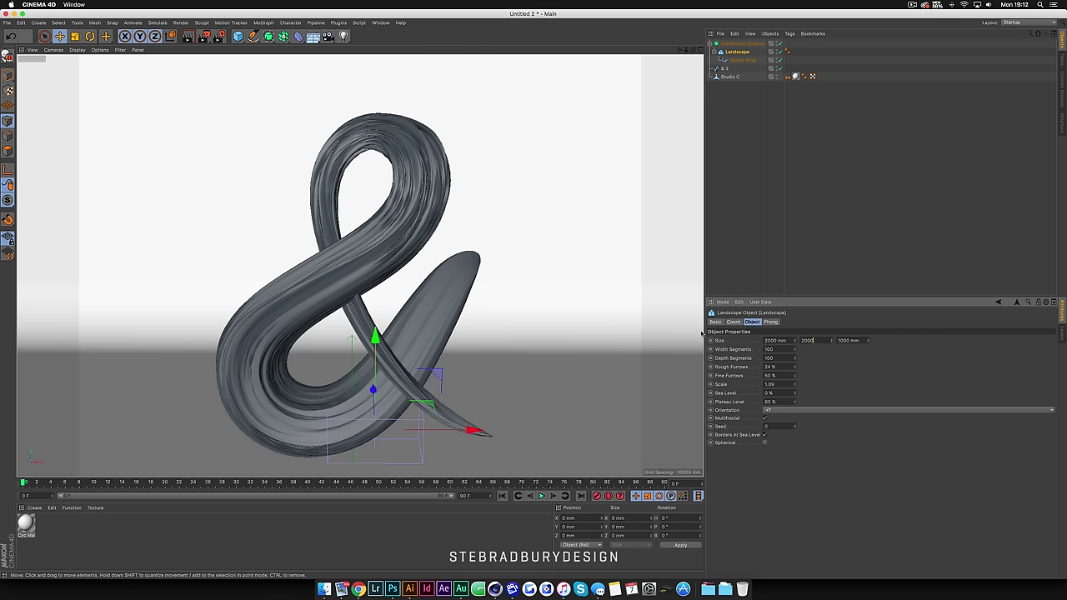
key(Tab)
key(BackSpace)
text(2000)
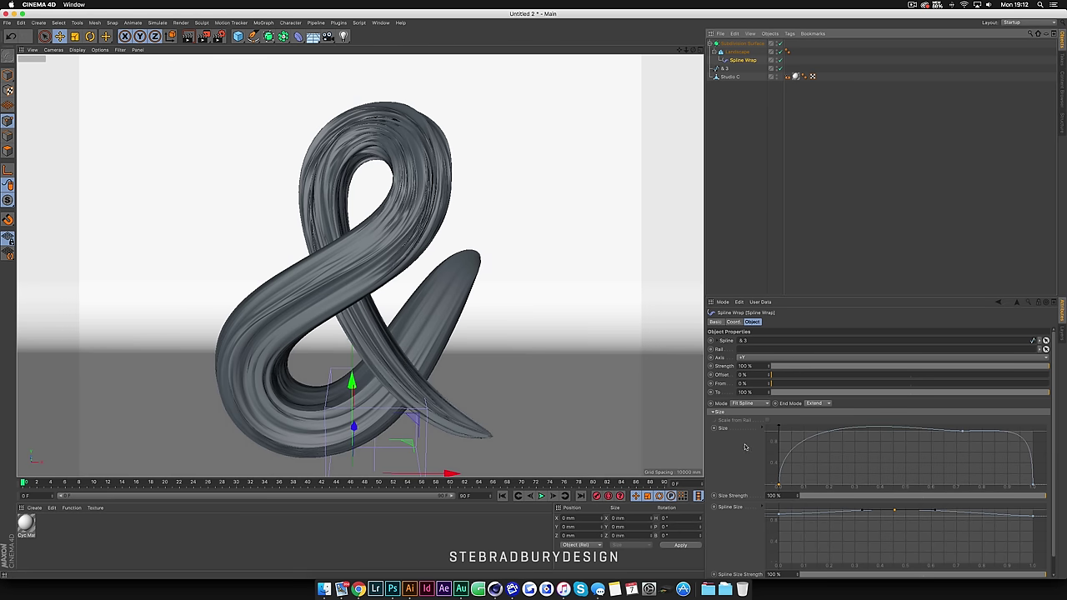
Twist the Spline Wrap by raising the start point of its Rotation curve to about 0.8 and its Spline Rotation curve to about 0.6
scroll(742, 447, down, 1)
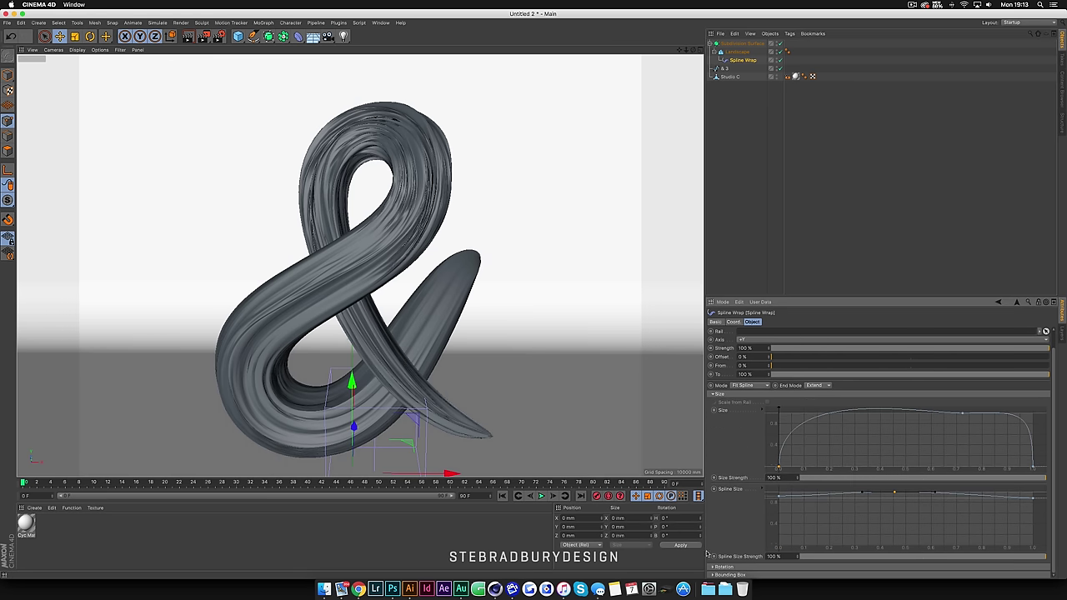
click(712, 567)
scroll(727, 555, down, 5)
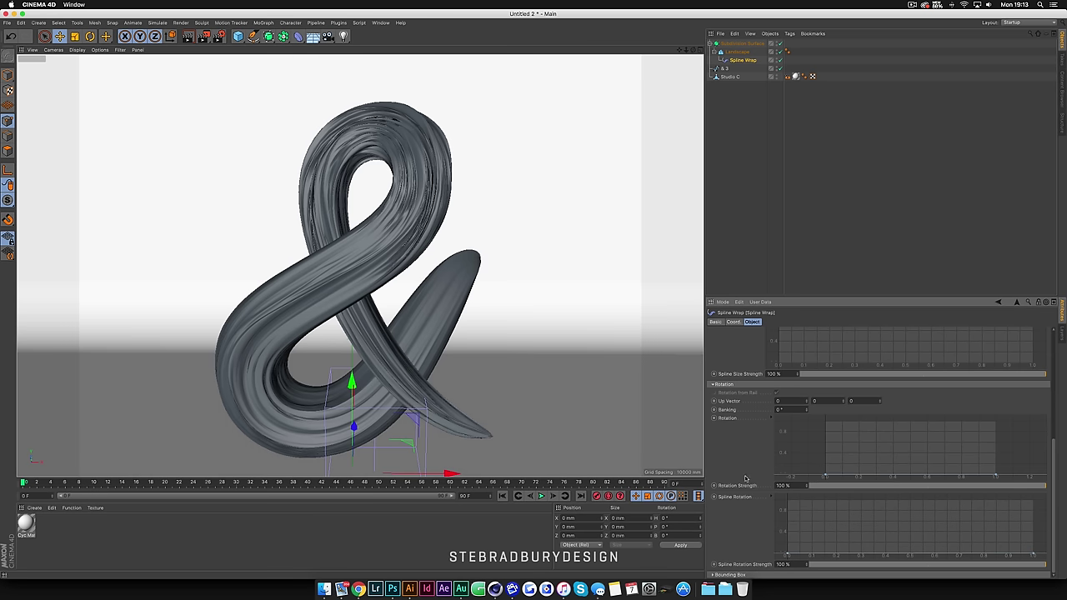
drag(826, 477, 826, 422)
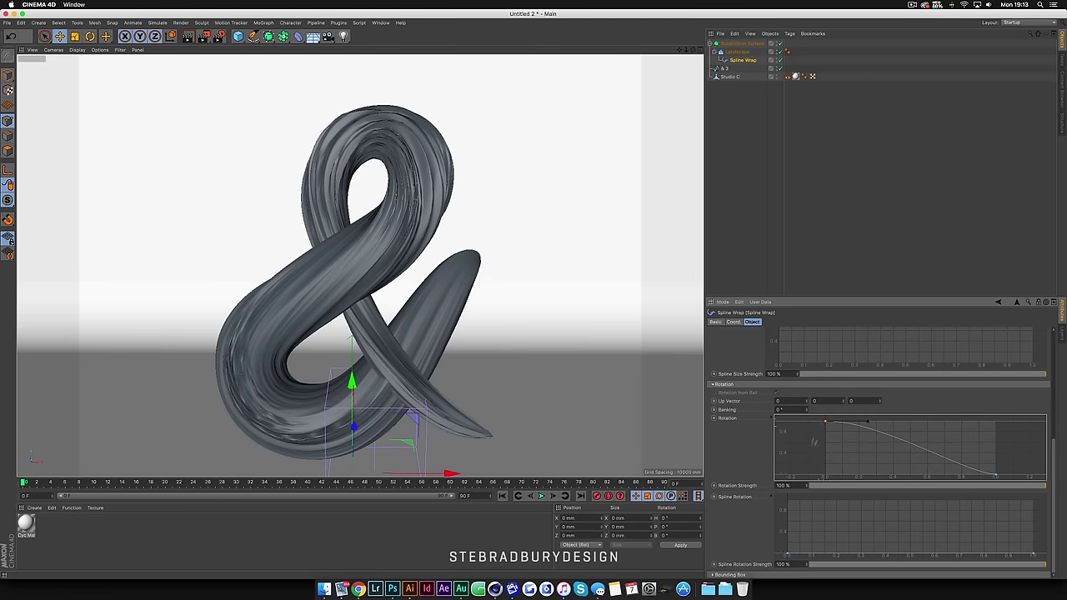
drag(783, 552, 784, 500)
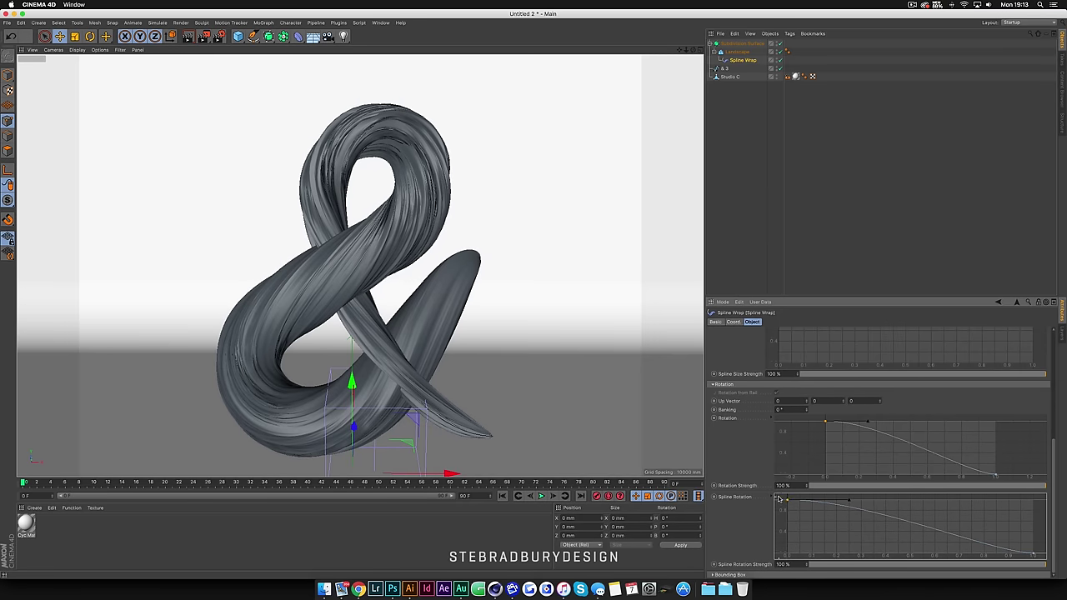
drag(784, 499, 785, 521)
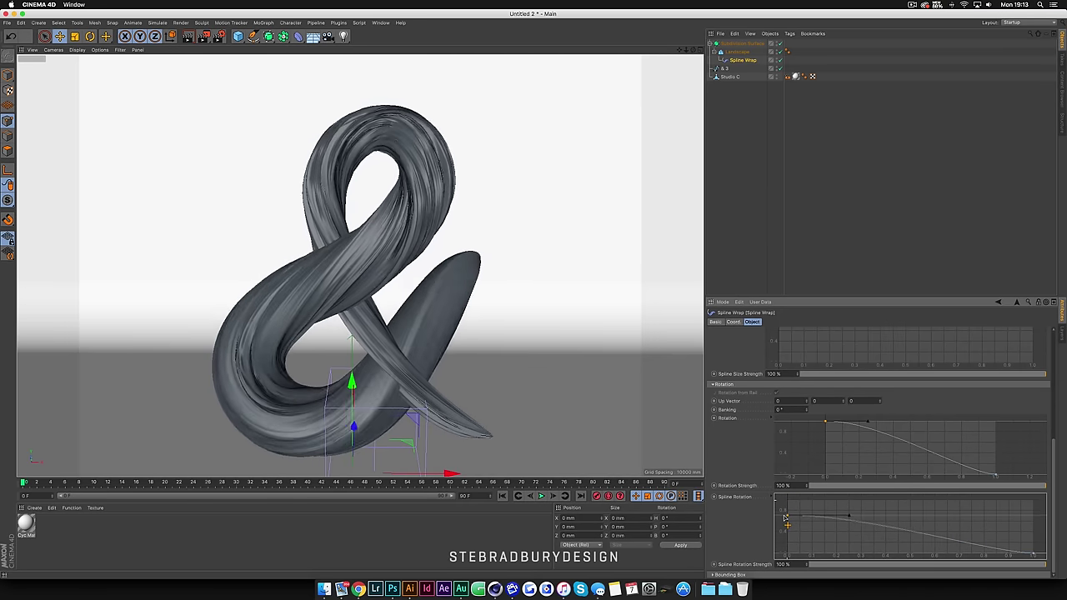
drag(826, 422, 825, 435)
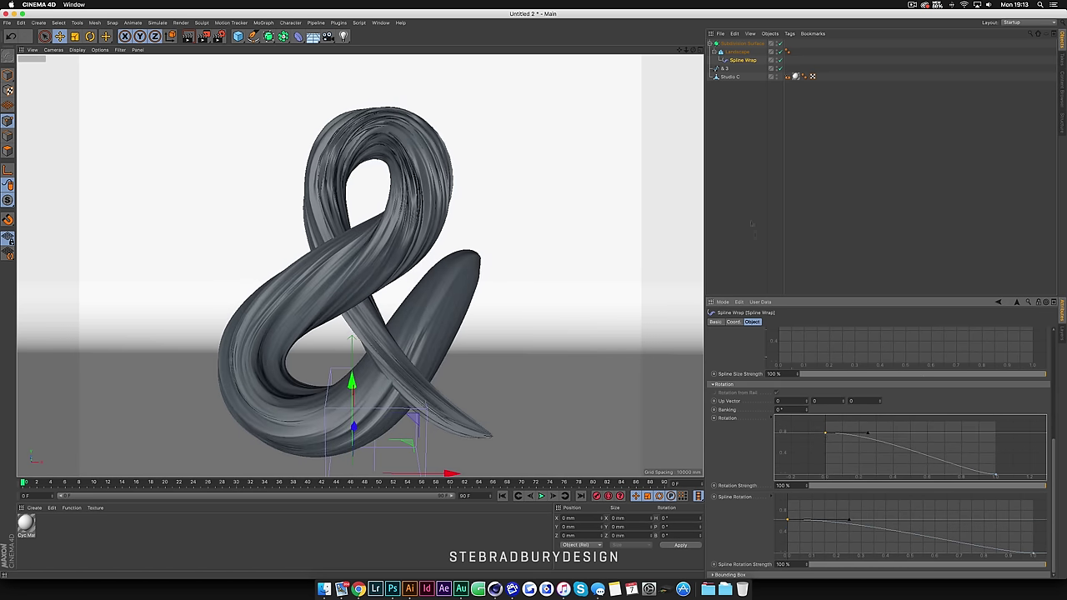
mouse_move(359, 266)
alt+mouse_down()
mouse_move(325, 267)
mouse_move(360, 265)
alt+mouse_up()
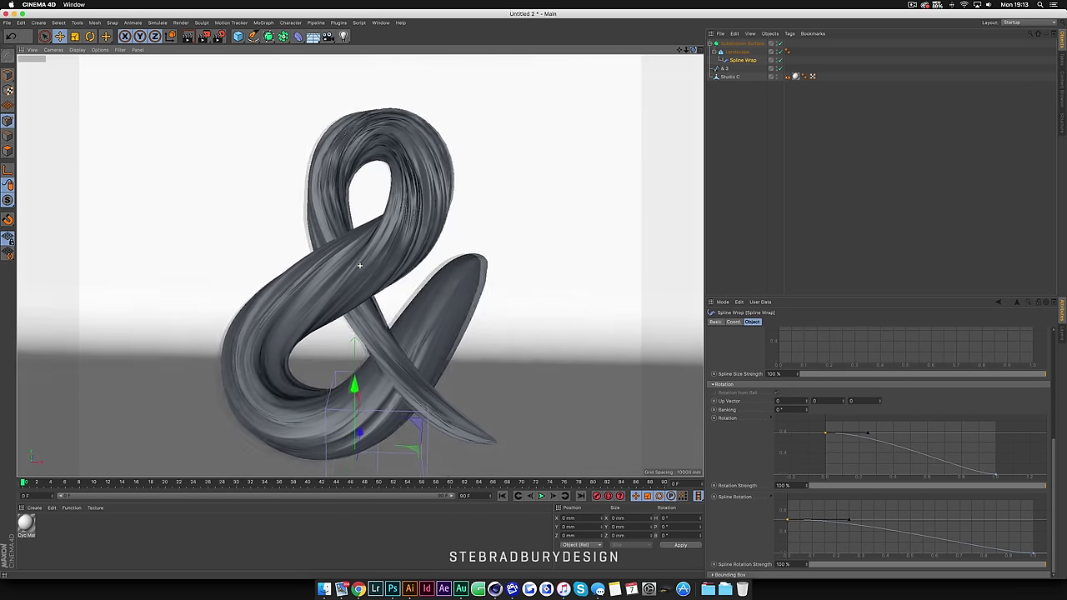
Create a new material and assign a Layer shader as its Color texture
click(741, 42)
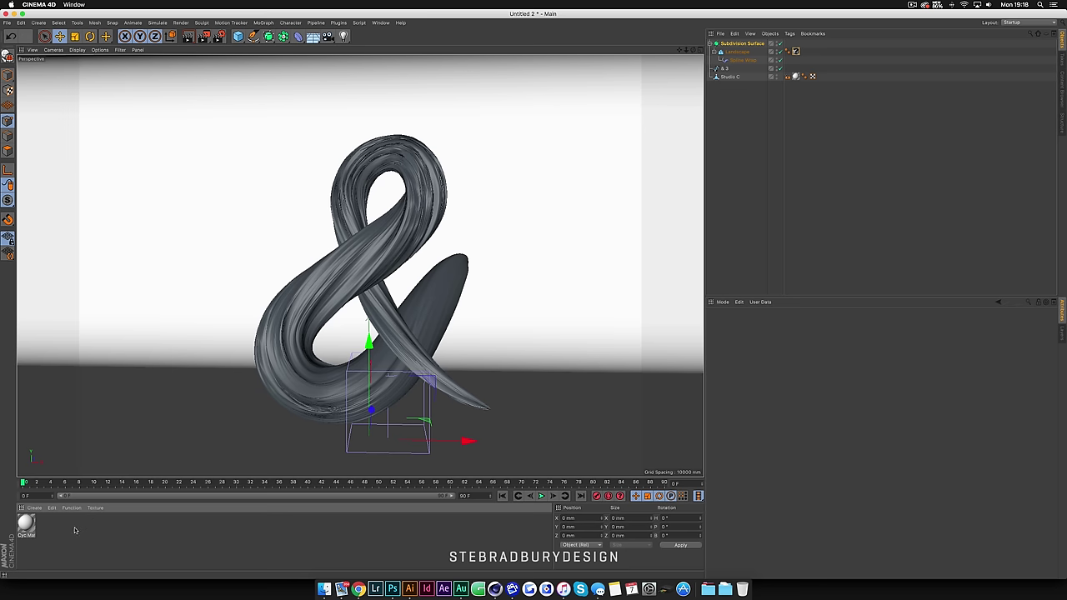
double_click(74, 530)
double_click(26, 524)
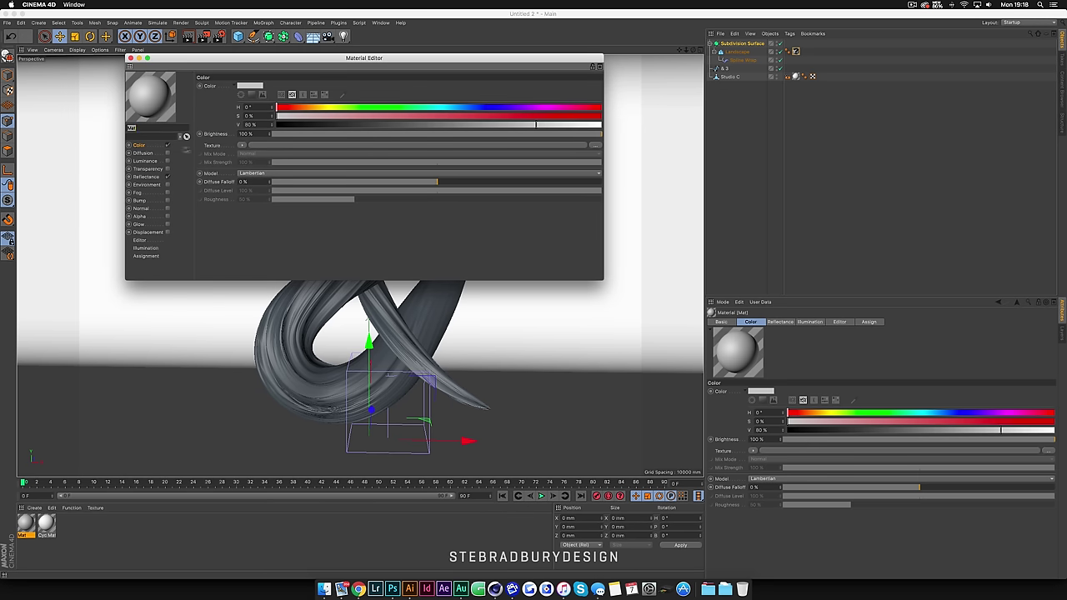
click(241, 146)
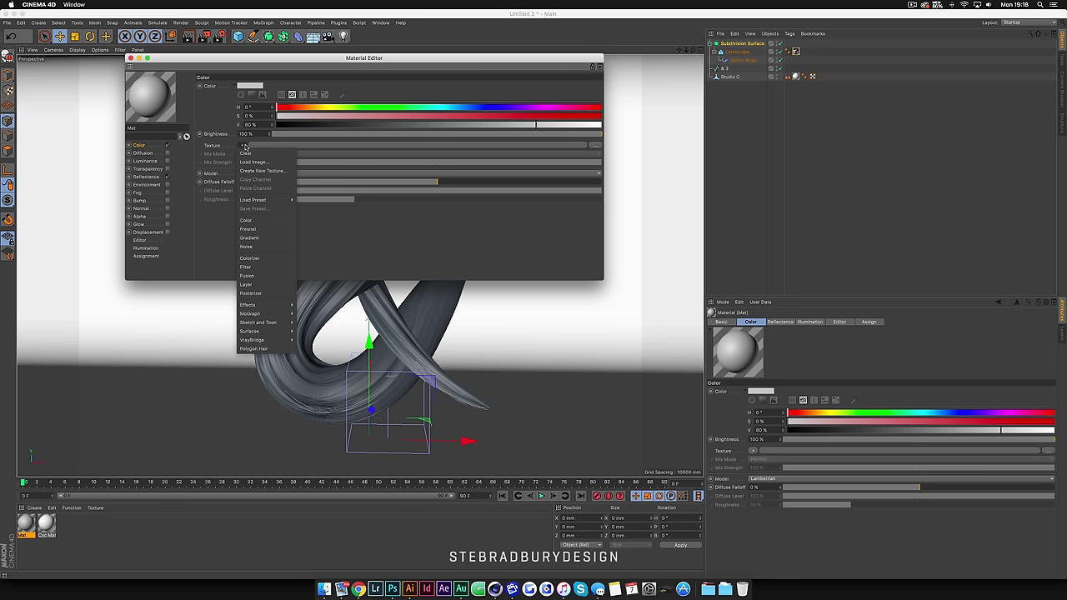
click(247, 284)
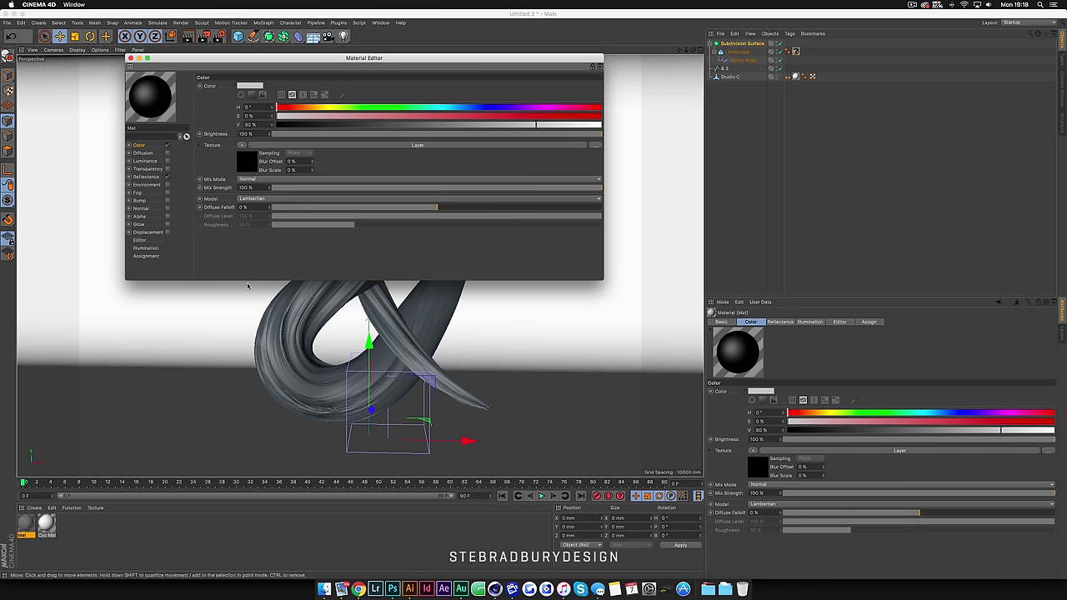
Add the image 485495166.jpg from Material Textures to the Layer shader without copying it to the project location
click(246, 165)
click(209, 152)
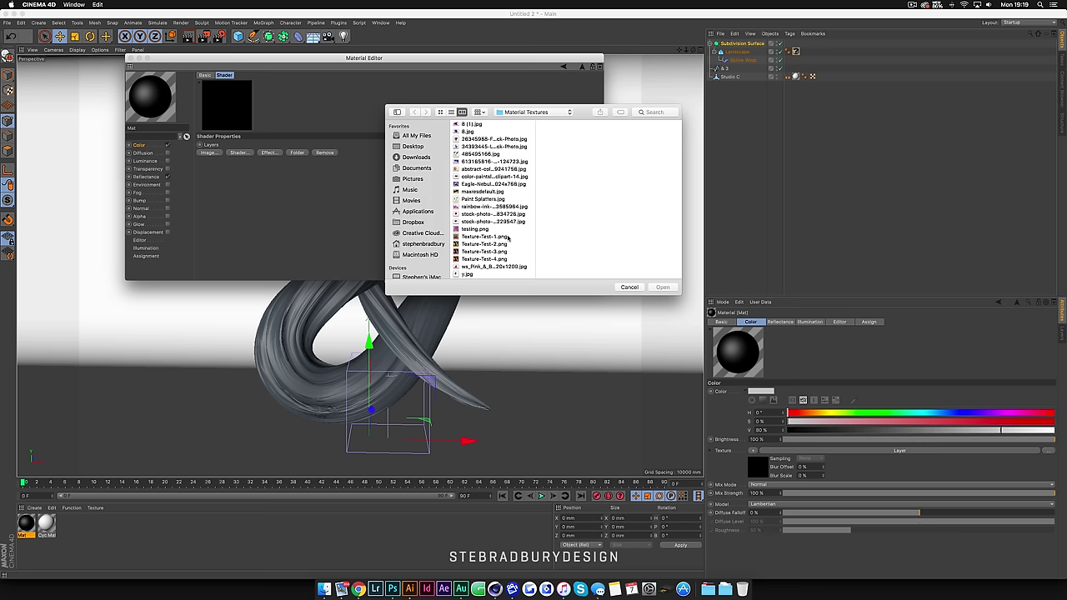
click(480, 243)
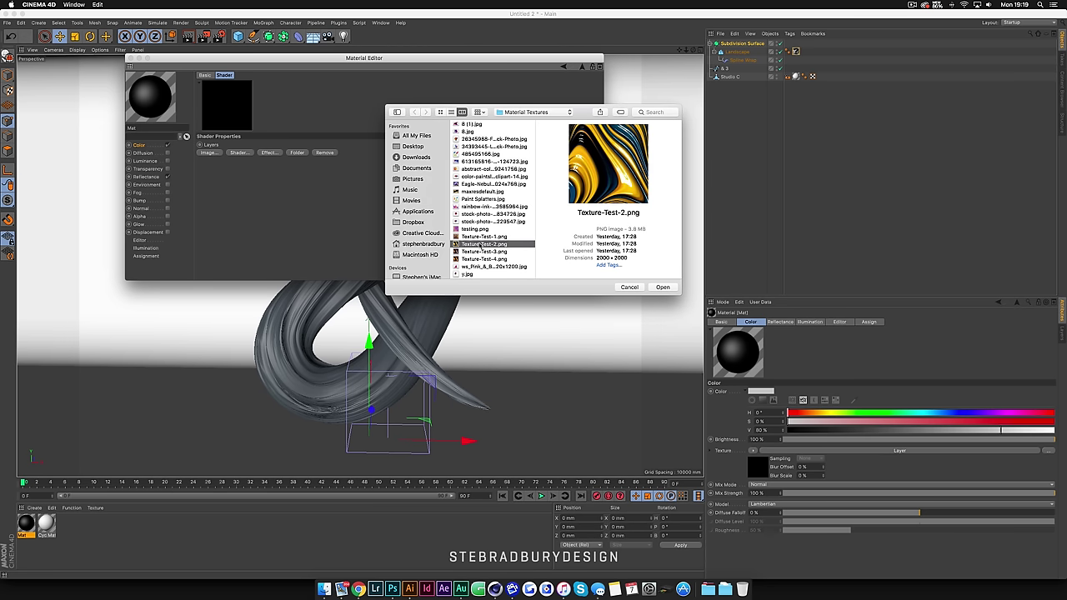
click(484, 251)
click(484, 236)
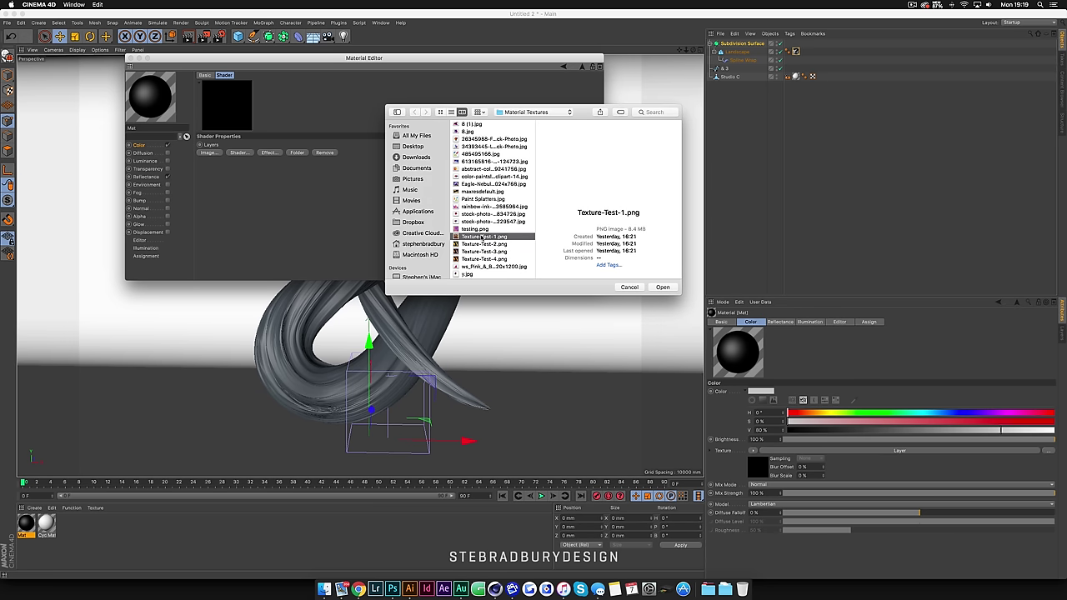
click(485, 214)
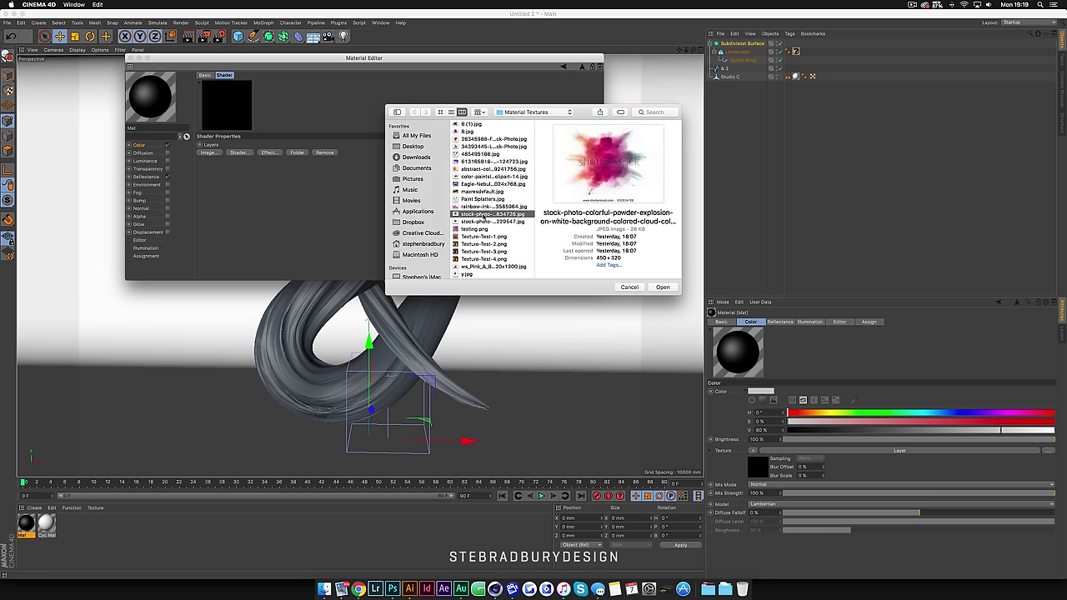
click(492, 199)
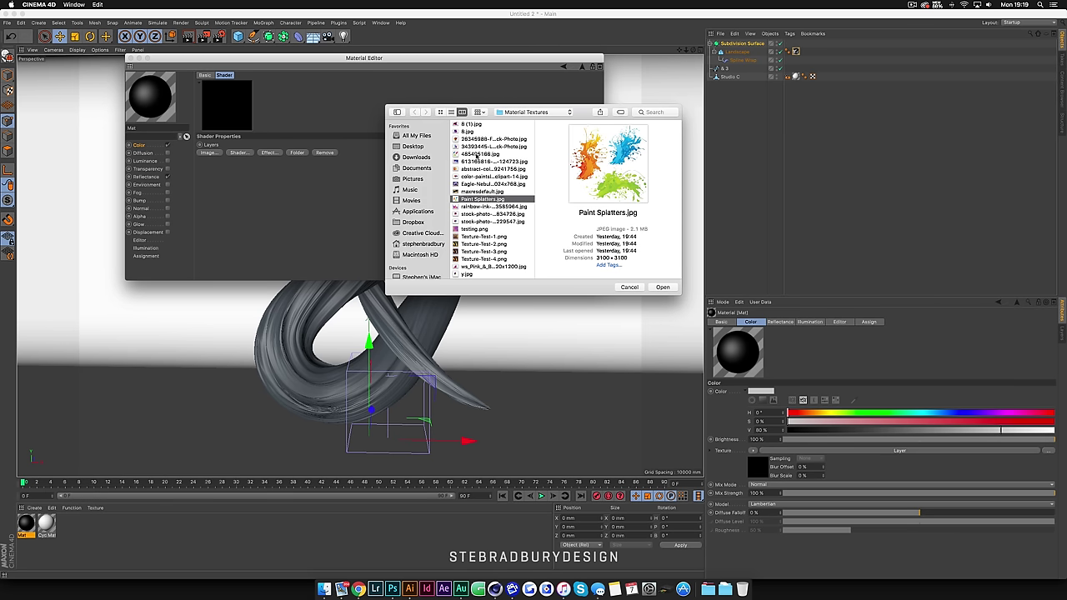
click(480, 154)
click(663, 287)
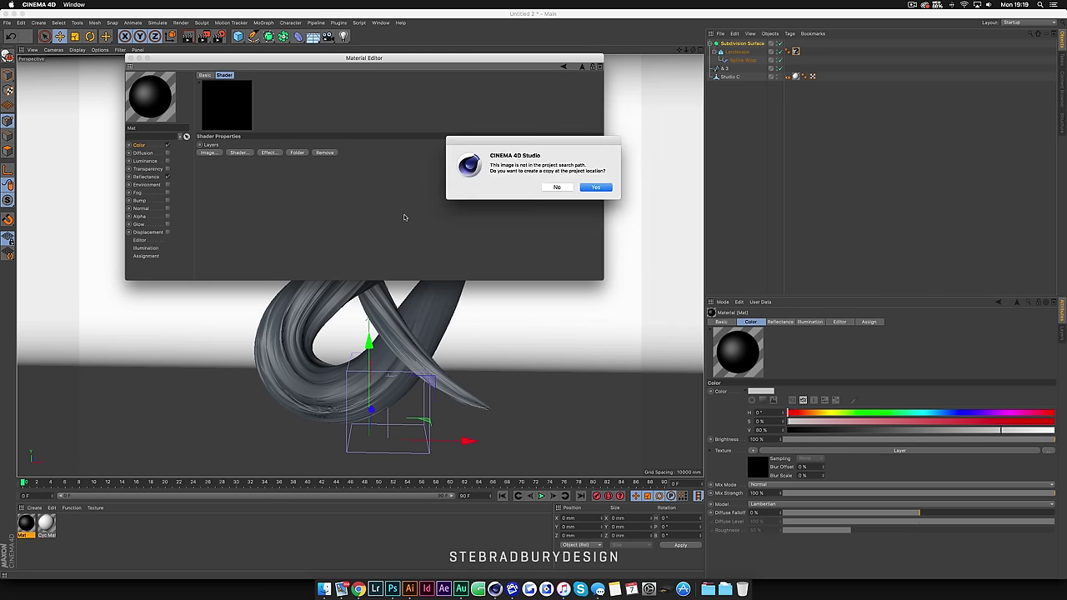
click(559, 187)
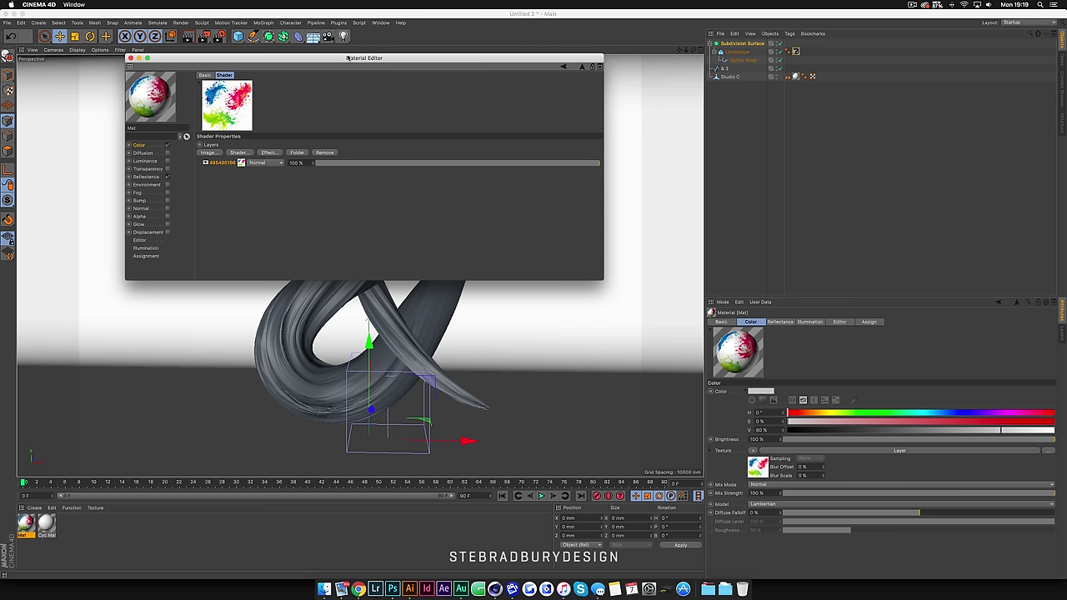
Move the Material Editor off the model and apply the new paint material to the ampersand
drag(348, 58, 767, 135)
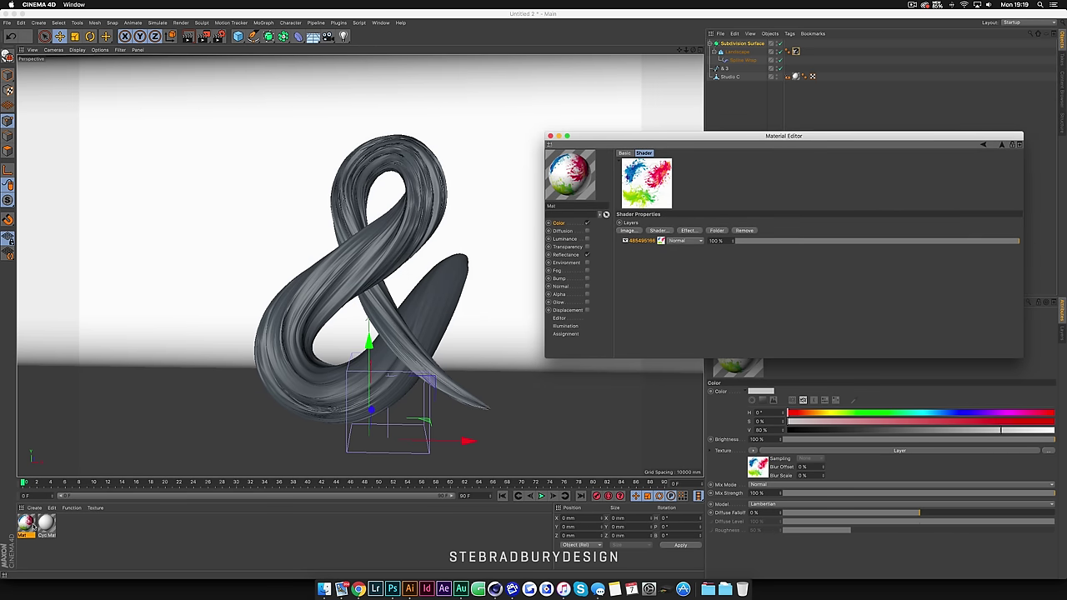
drag(26, 523, 282, 367)
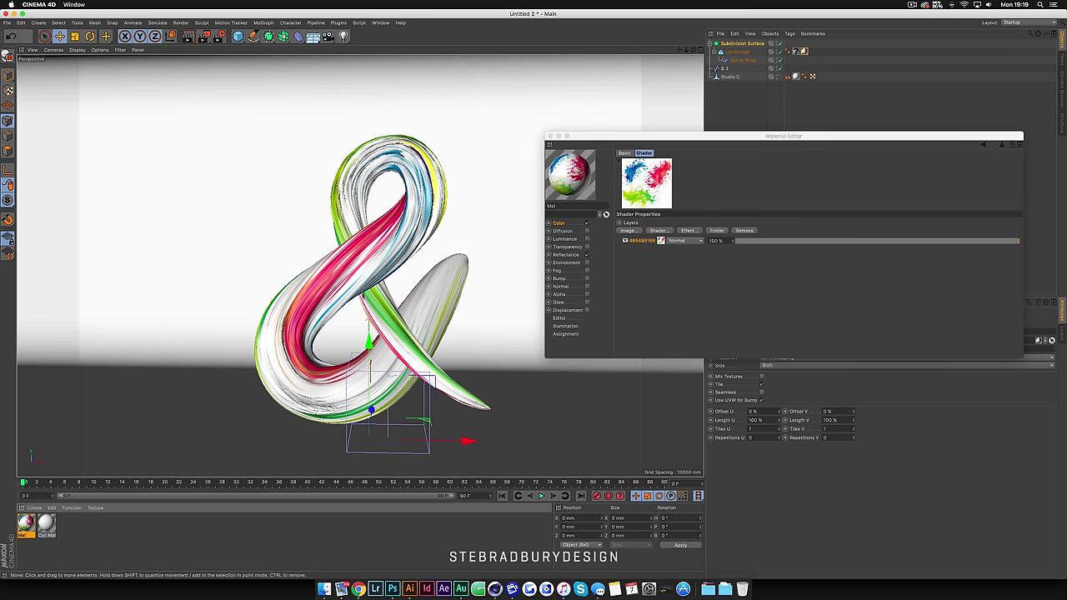
Add Paint Splatters.jpg as a second image layer without copying it to the project, and blend it with Multiply
click(632, 233)
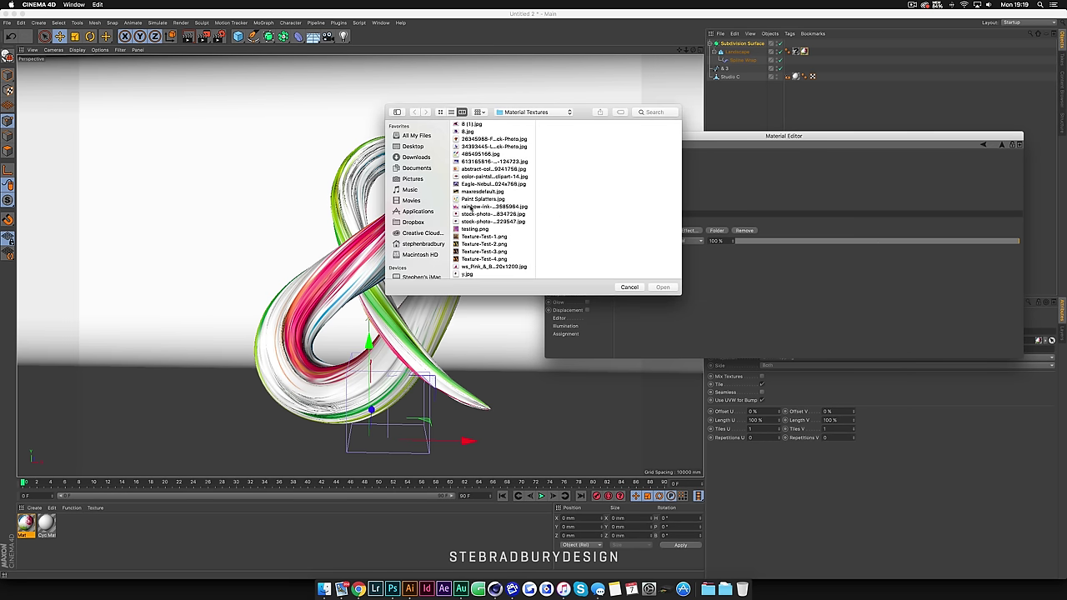
click(480, 200)
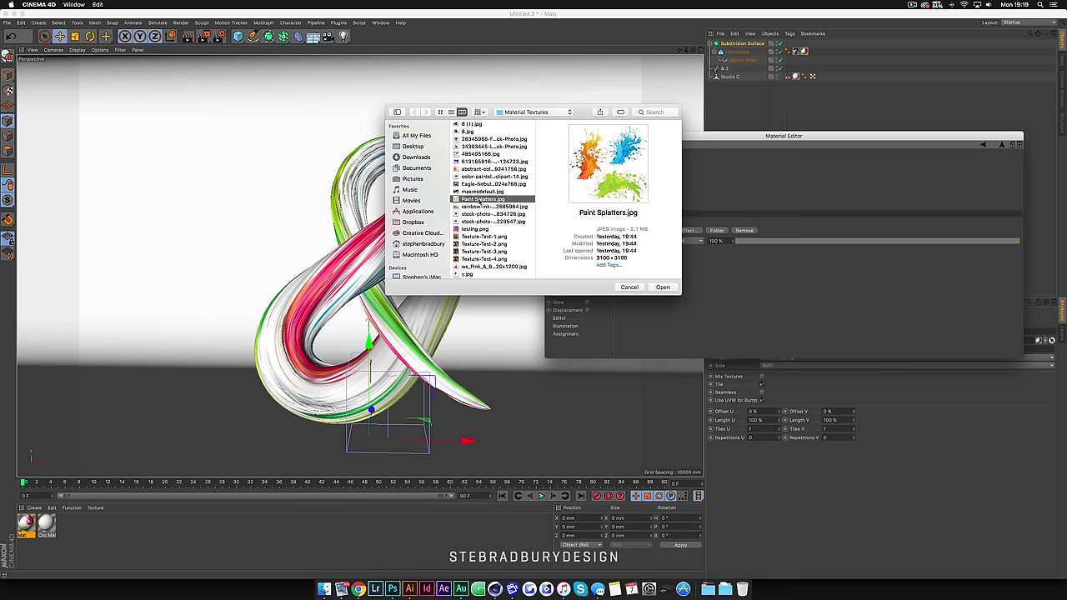
click(663, 288)
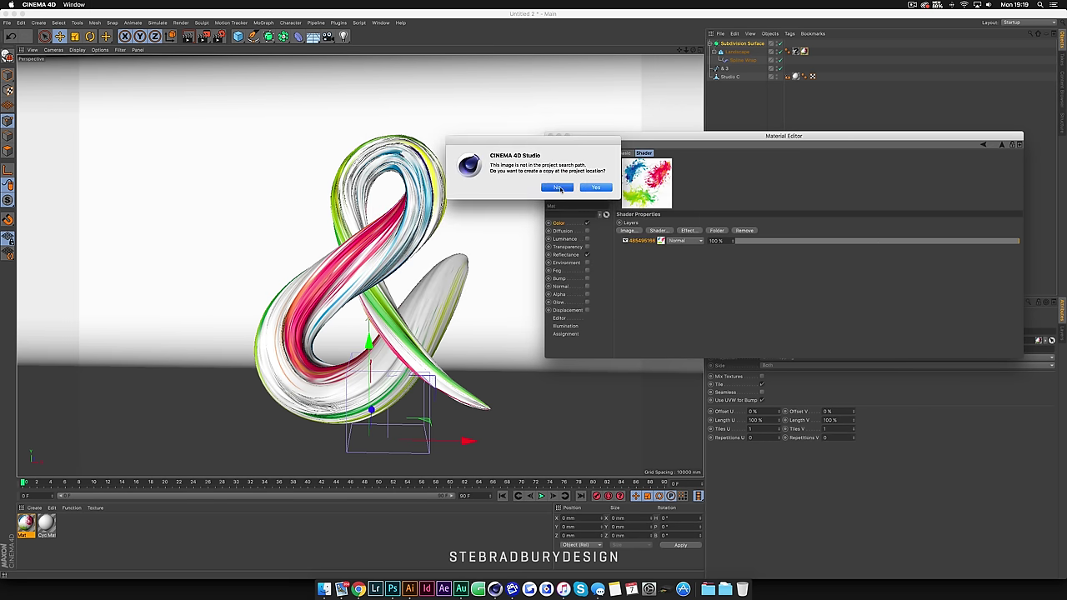
click(559, 190)
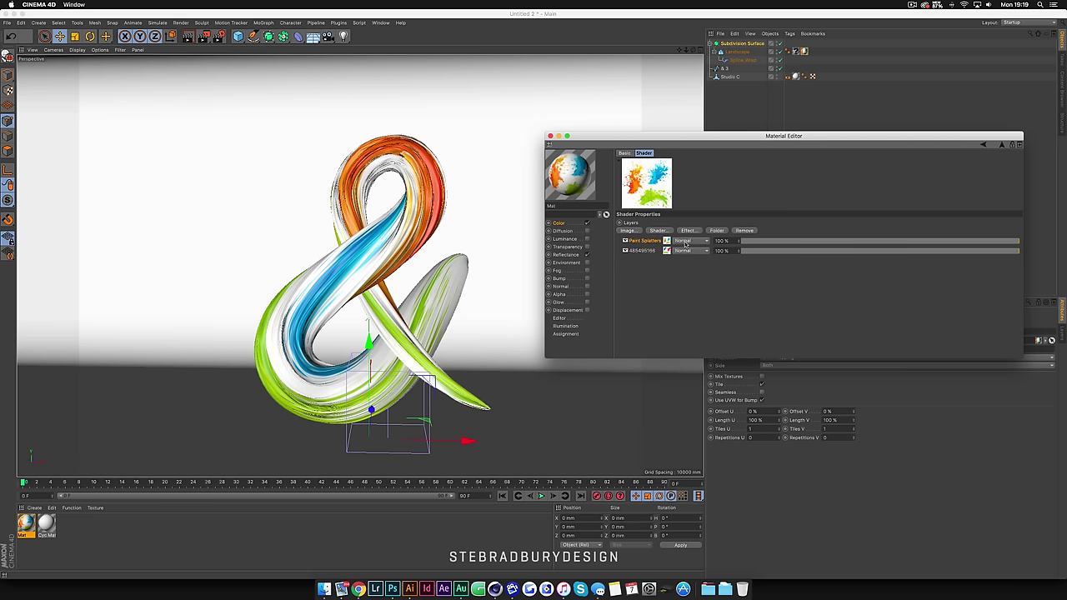
click(705, 243)
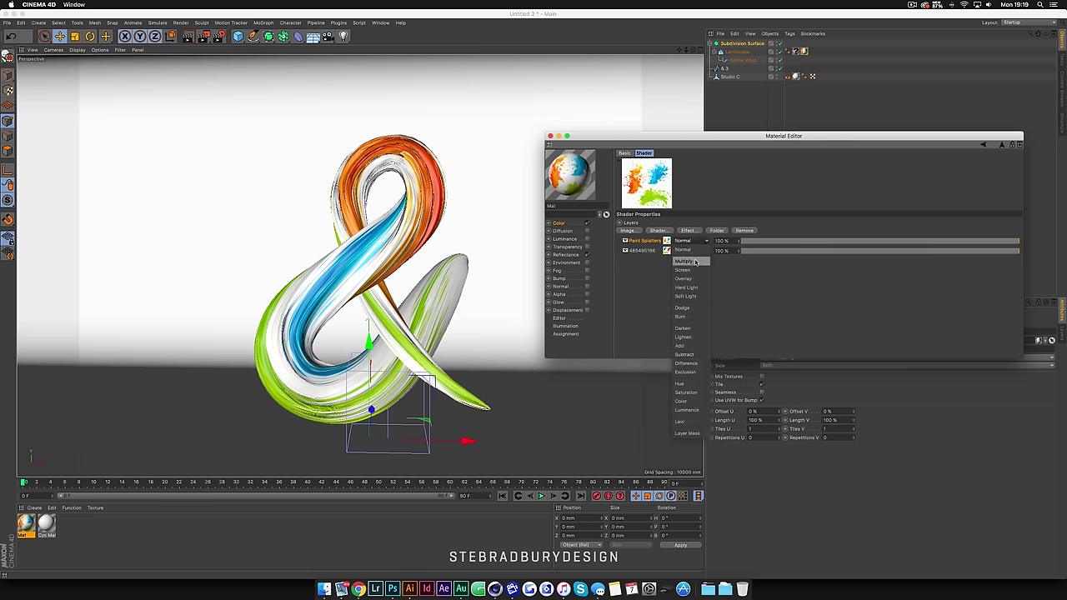
click(694, 259)
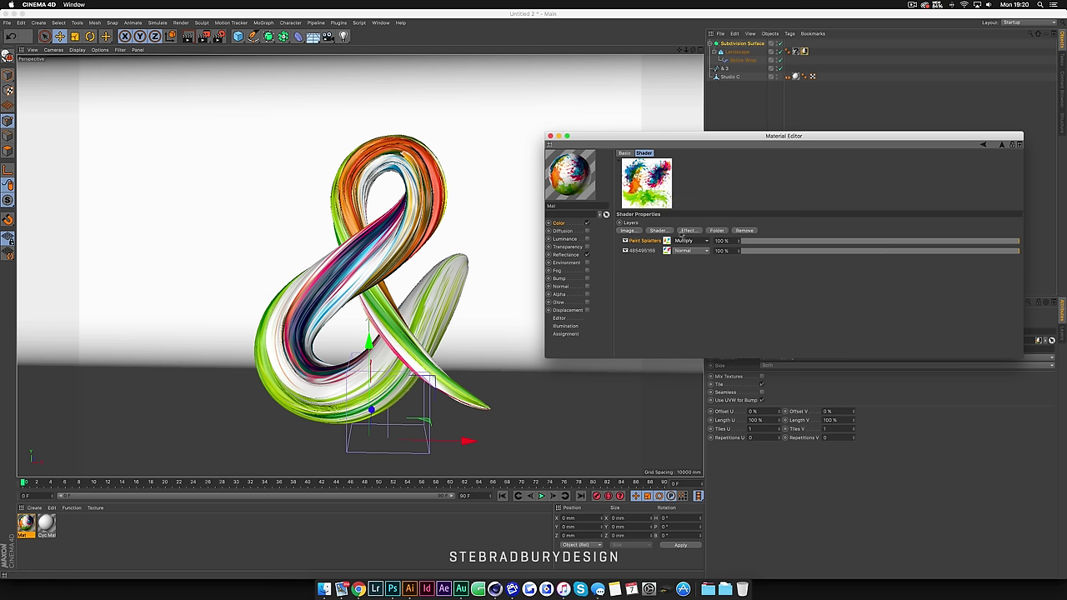
Add a Distort effect above the image layers and set its noise type to Pezo
click(687, 231)
click(716, 294)
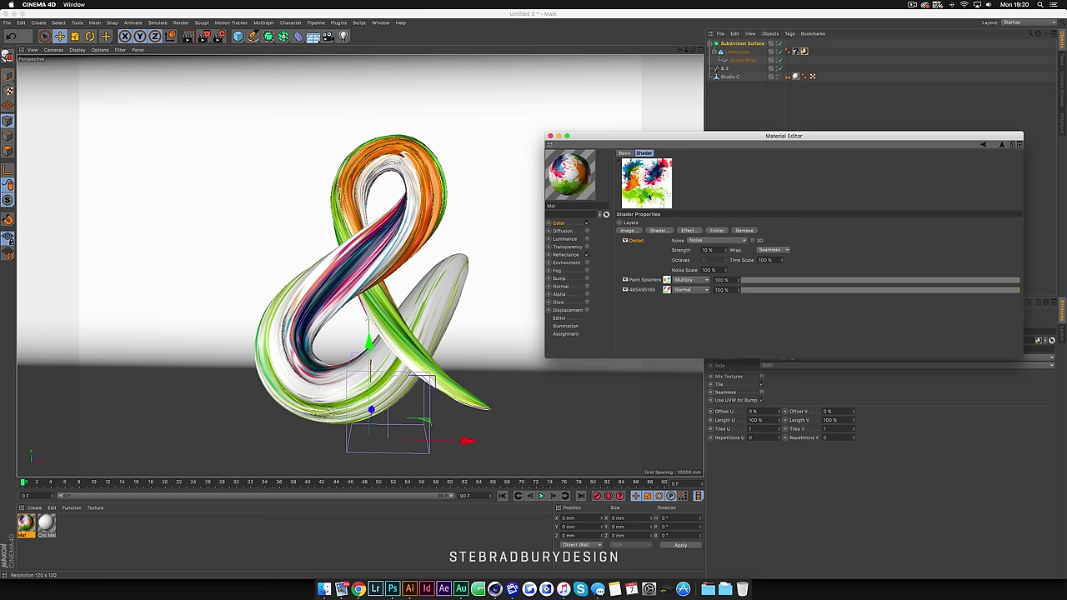
click(709, 241)
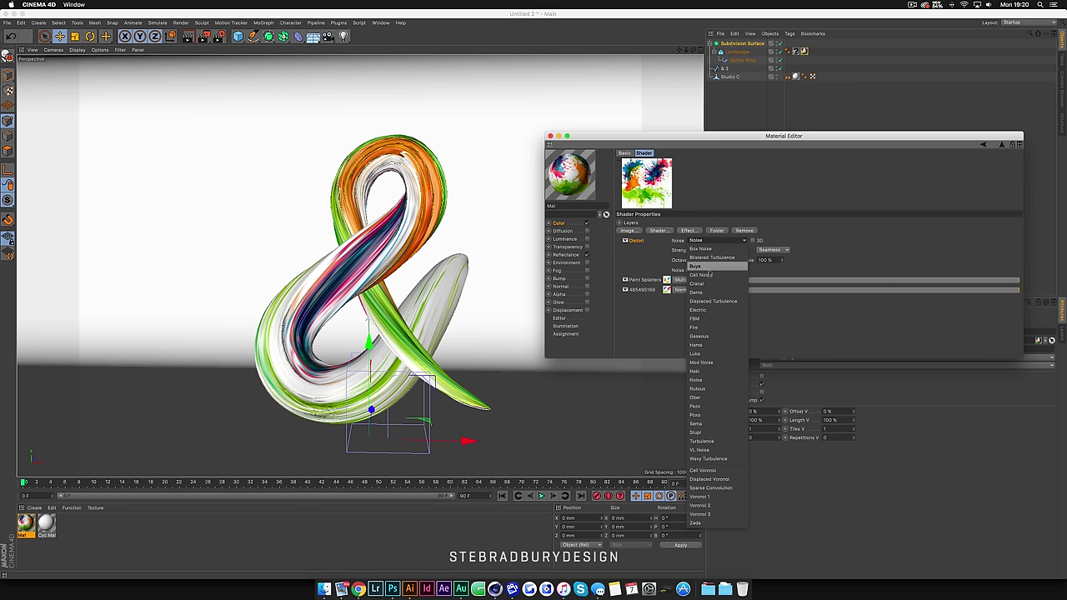
click(658, 260)
click(701, 240)
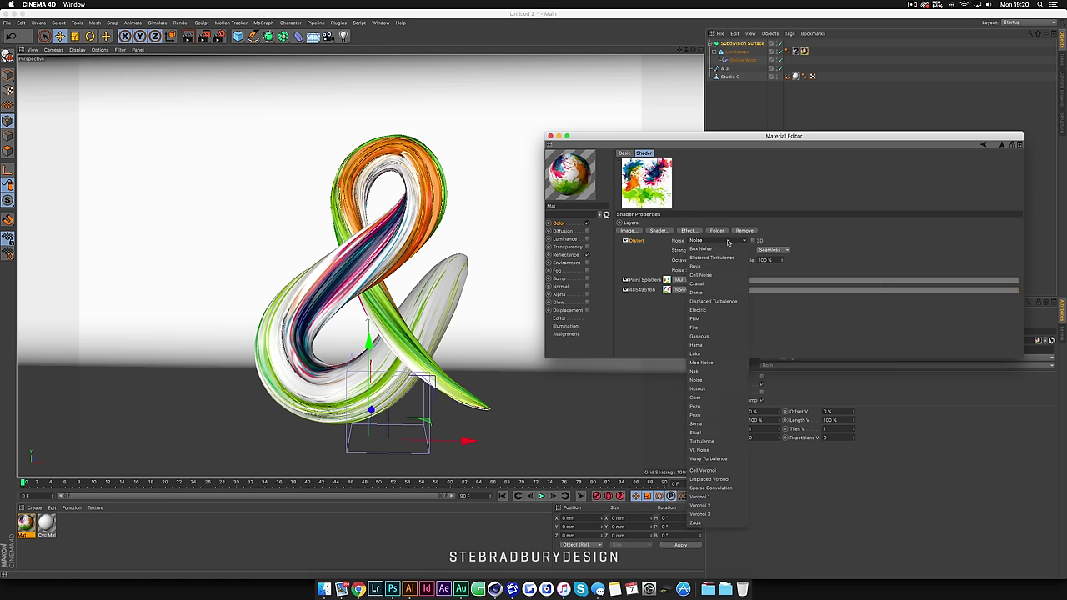
click(703, 407)
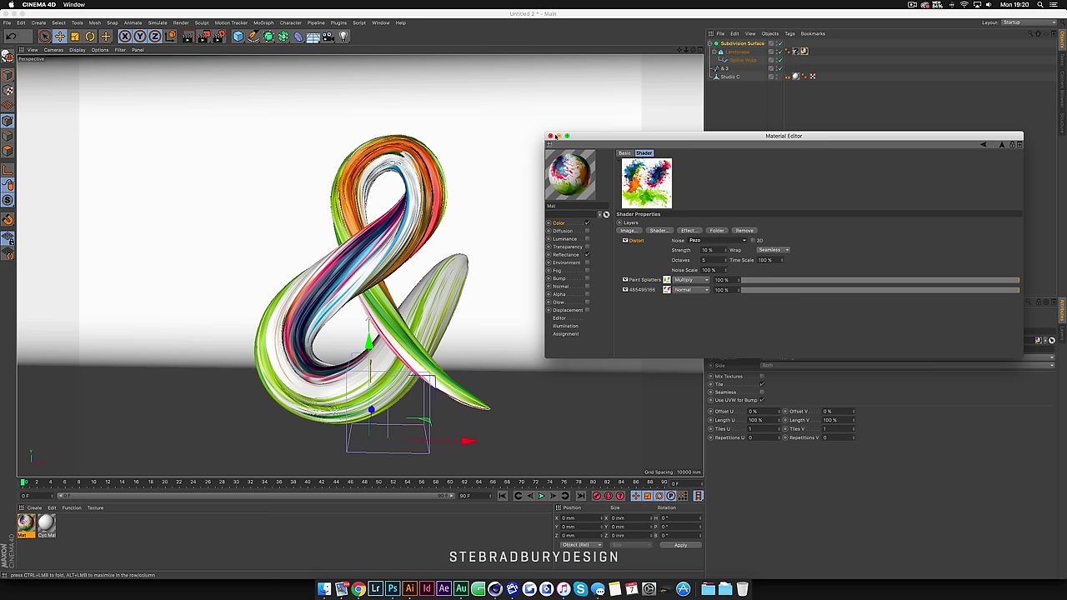
Close the Material Editor and render a preview of the textured ampersand in the viewport
click(550, 136)
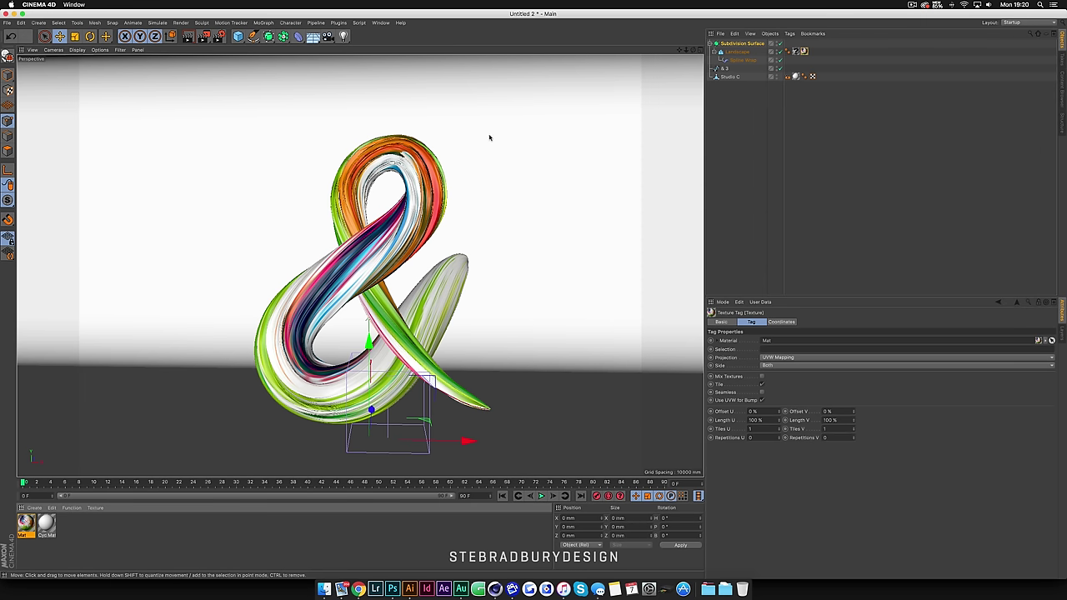
click(190, 36)
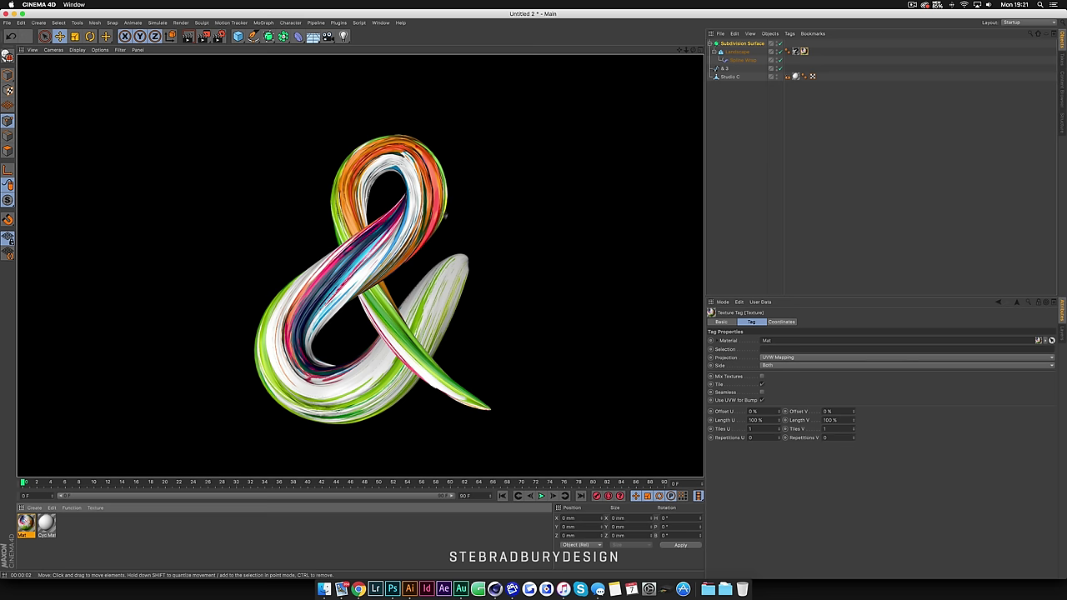
Reshape the Spline Wrap's Rotation curve so it starts low, rises gradually and drops steeply into its end point
click(736, 60)
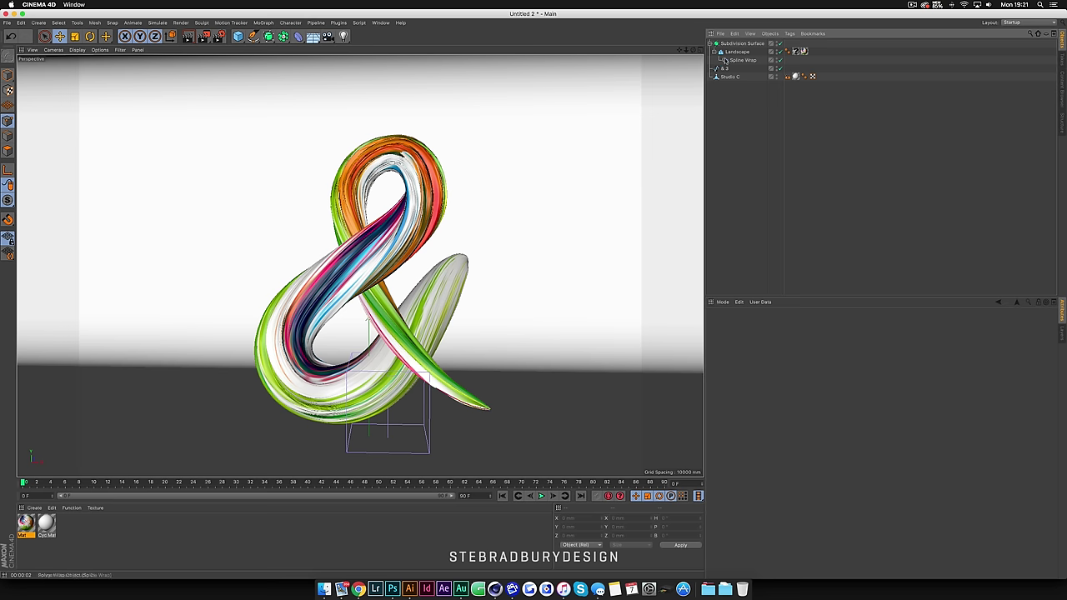
click(735, 60)
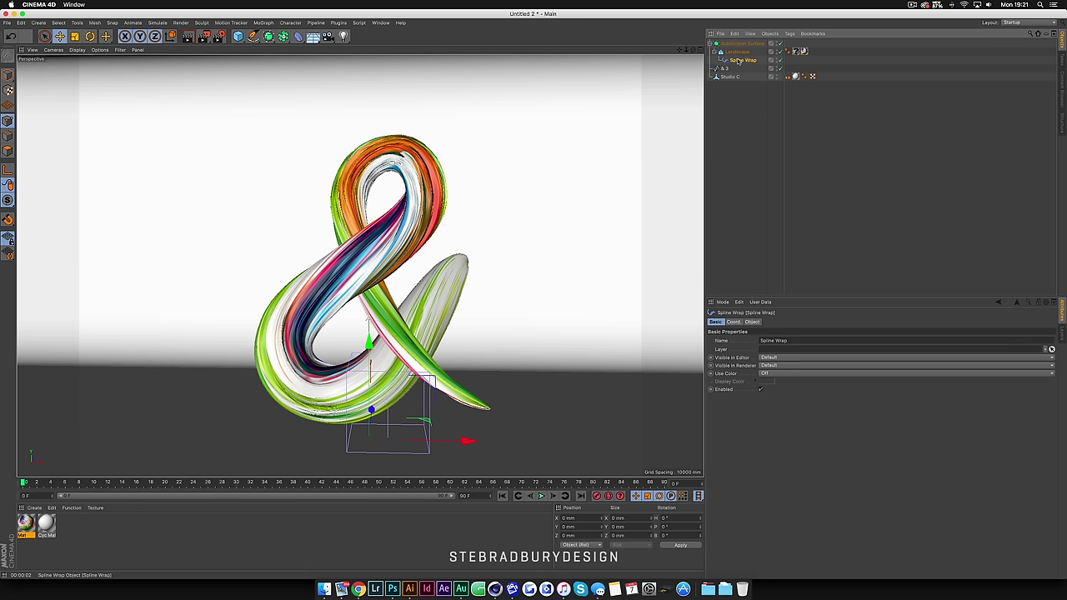
click(752, 322)
scroll(738, 474, down, 5)
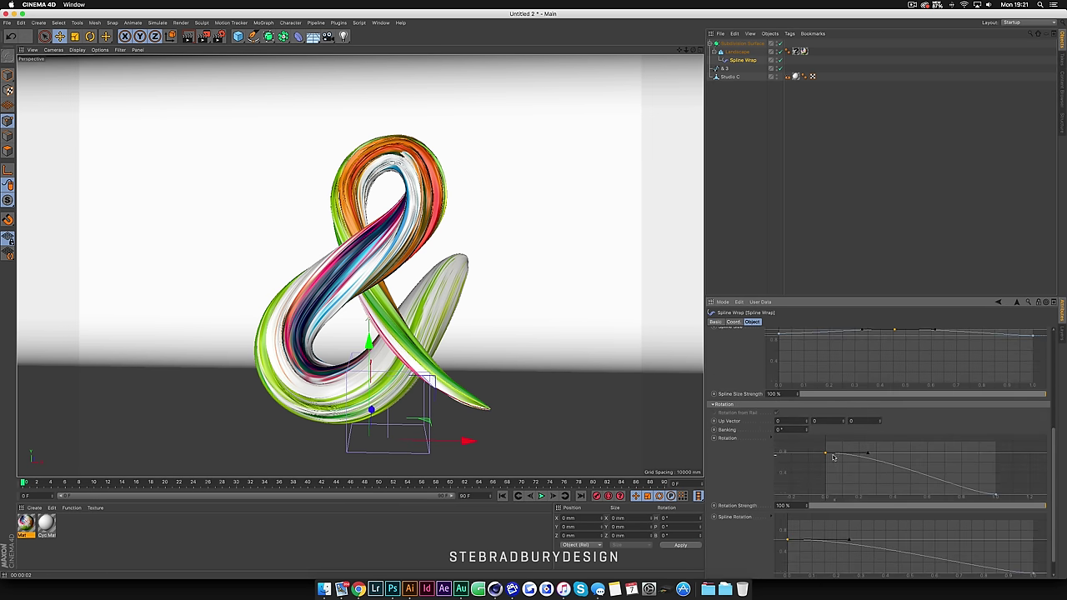
mouse_move(828, 456)
mouse_down()
mouse_move(826, 441)
mouse_move(825, 461)
mouse_up()
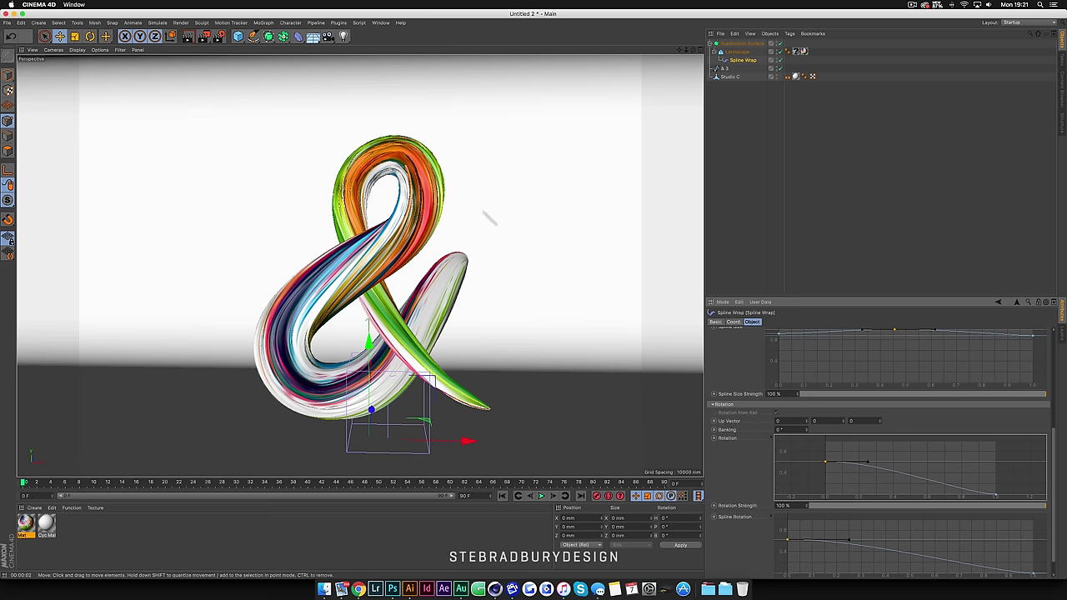
drag(996, 496, 1013, 456)
drag(833, 466, 826, 482)
mouse_move(997, 455)
mouse_down()
mouse_move(1009, 499)
mouse_move(978, 465)
mouse_move(979, 451)
mouse_move(1005, 440)
mouse_move(943, 450)
mouse_move(992, 447)
mouse_up()
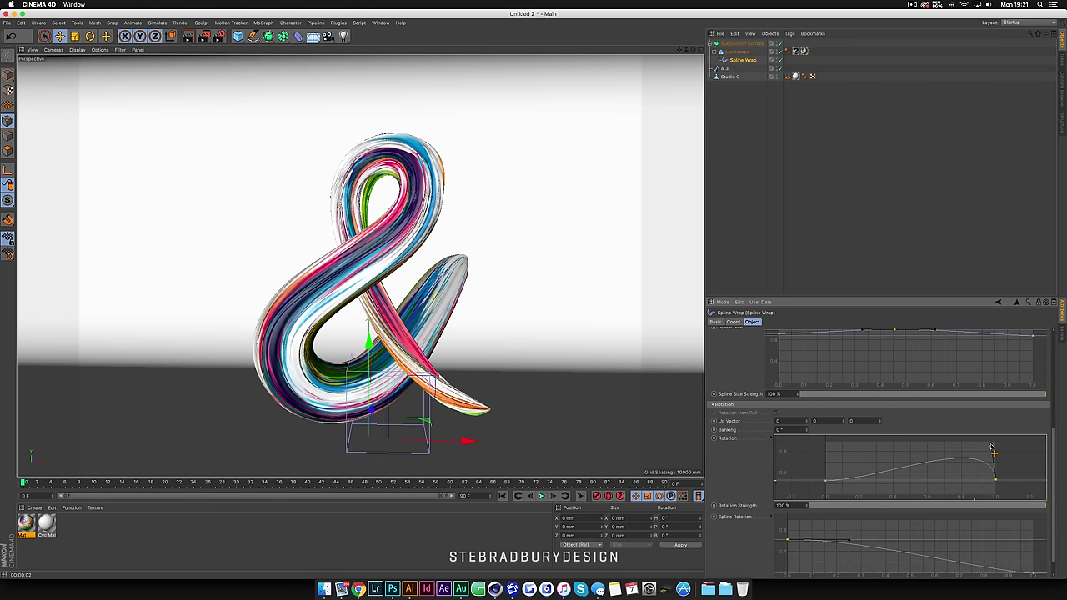
Refine the end tangents of the Spline Wrap's Rotation curve, set Rotation Strength to 70 %, and preview the twist
drag(833, 483, 859, 482)
click(996, 481)
drag(997, 480, 992, 450)
scroll(917, 467, down, 1)
drag(1042, 485, 976, 486)
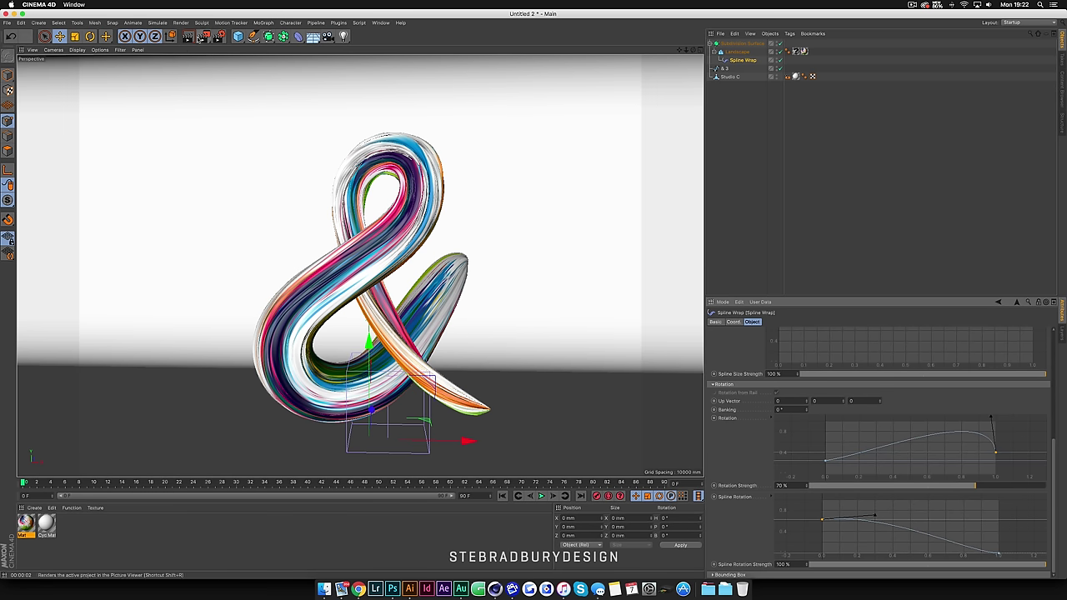
click(188, 36)
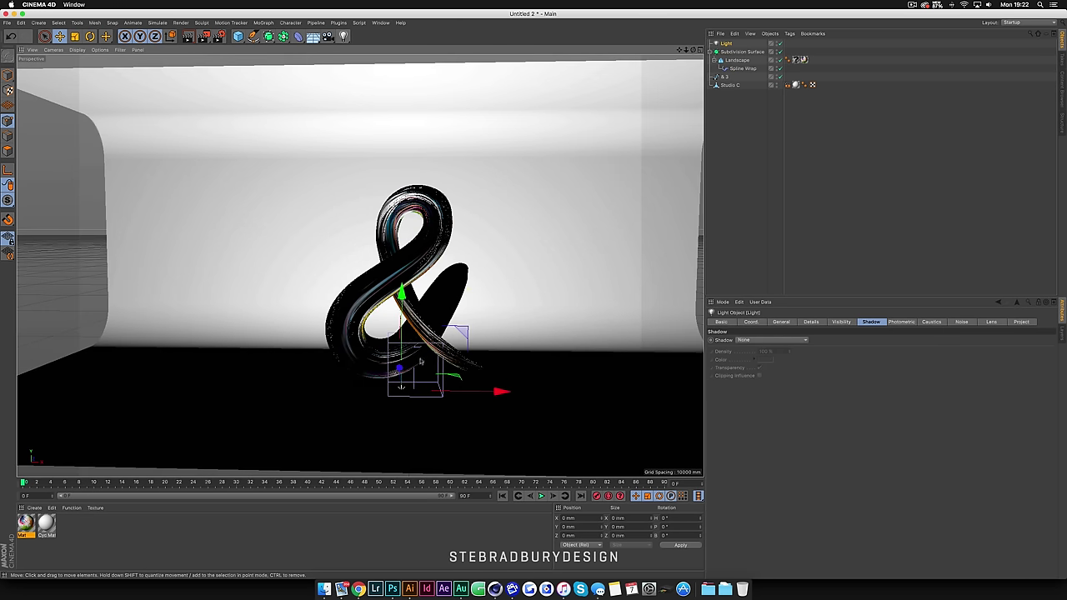
Move the light up in front of the ampersand's top, set its shadow to Shadow Maps (Soft), and preview the lighting
drag(409, 369, 418, 121)
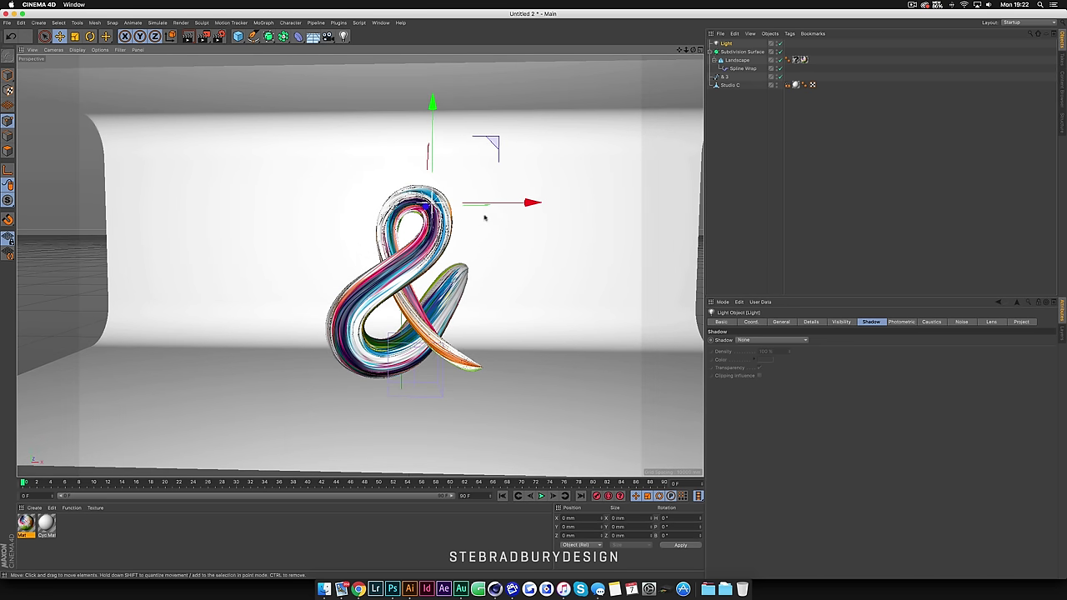
drag(523, 202, 495, 203)
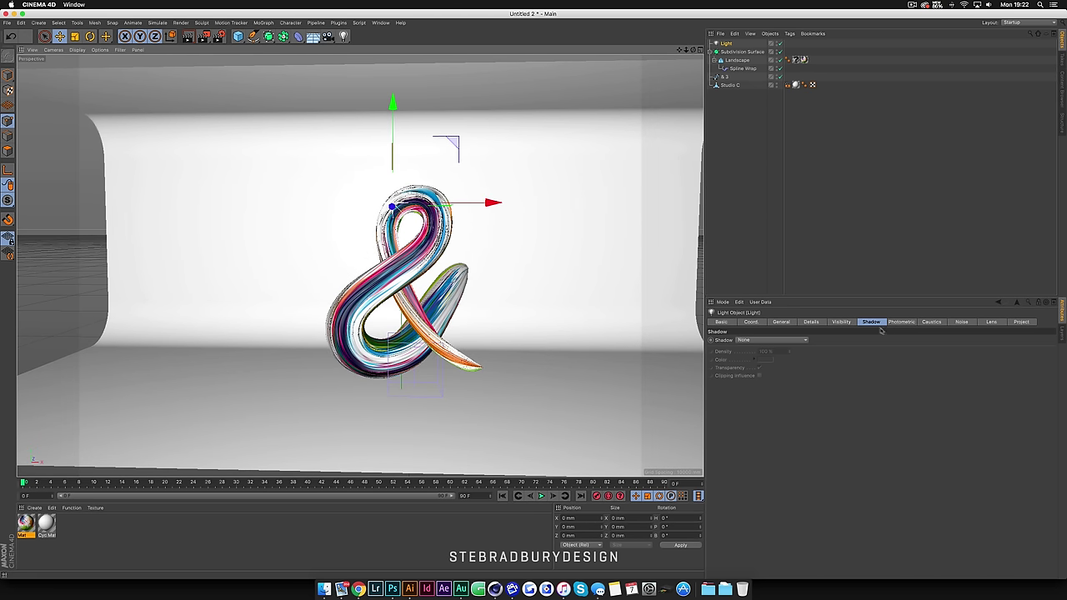
click(782, 341)
click(760, 357)
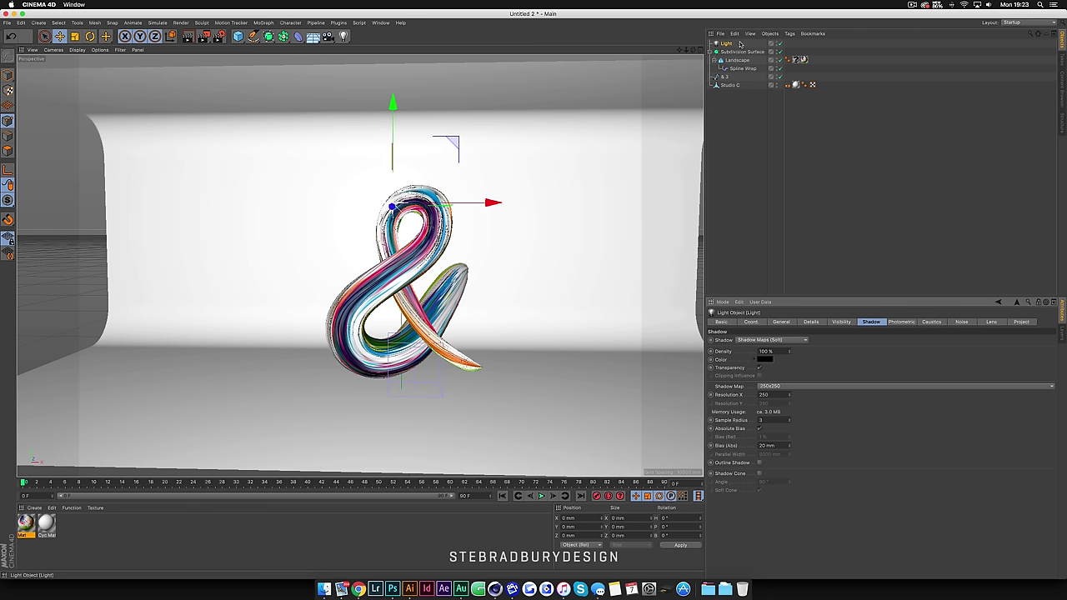
click(190, 37)
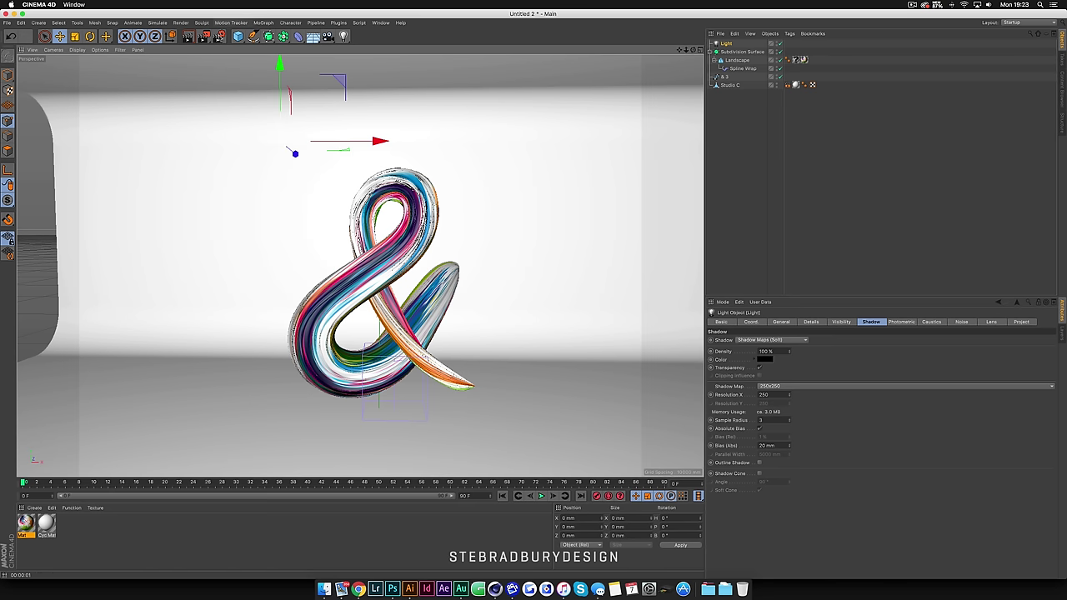
Set the render output size to 2000 x 2000 pixels at a resolution of 300 pixels per inch
click(220, 36)
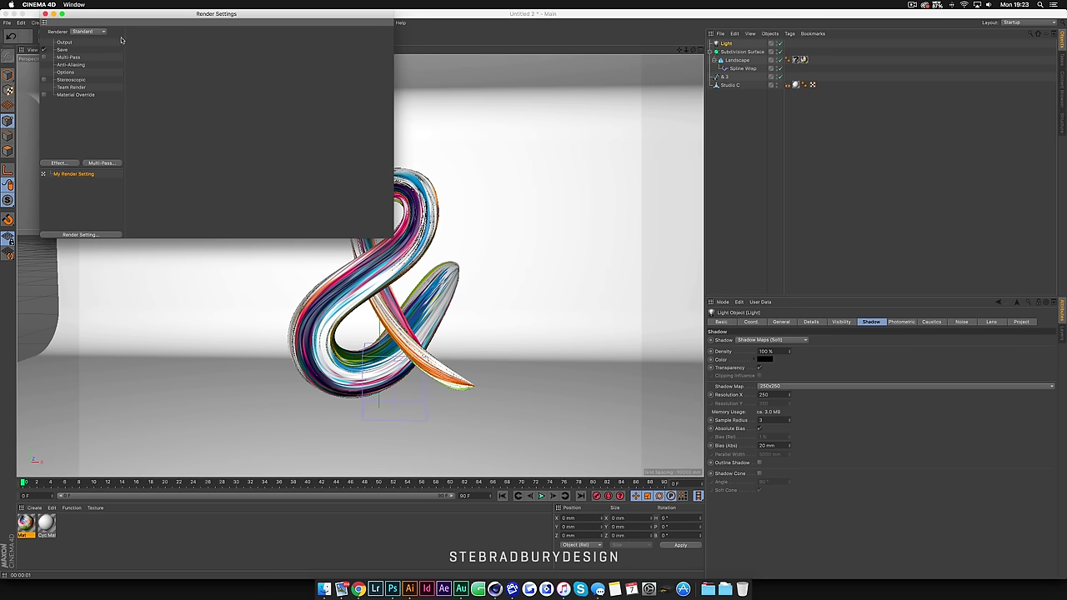
click(74, 45)
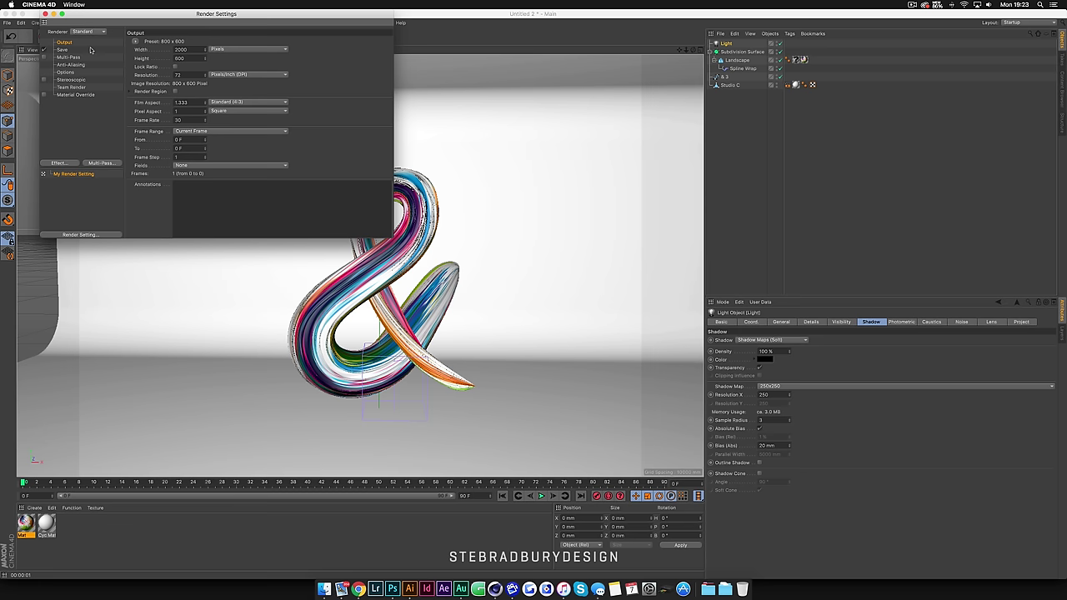
key(Tab)
text(6)
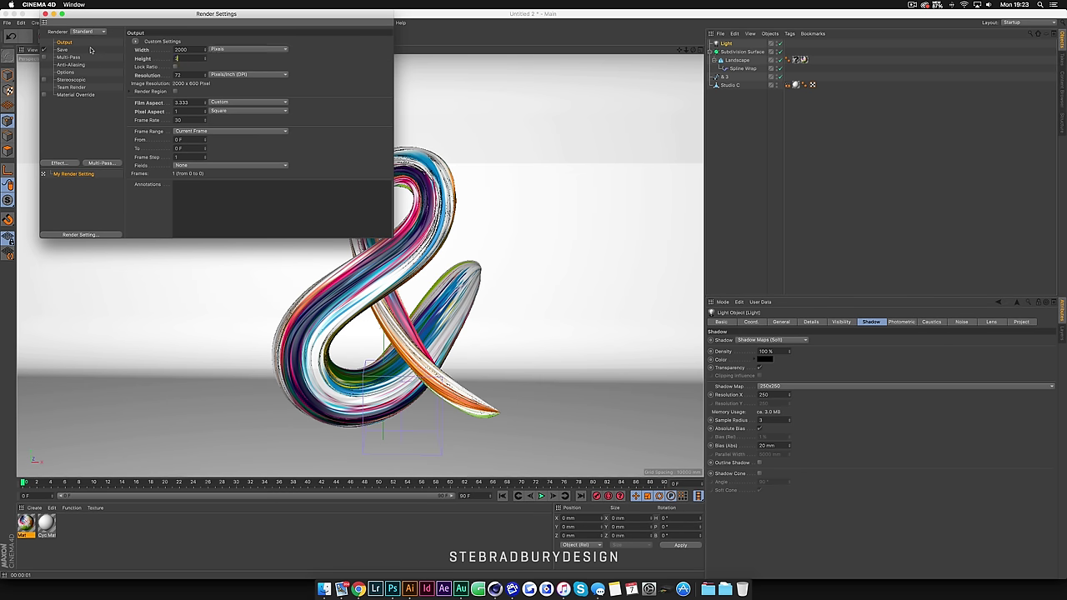
text(000)
key(Tab)
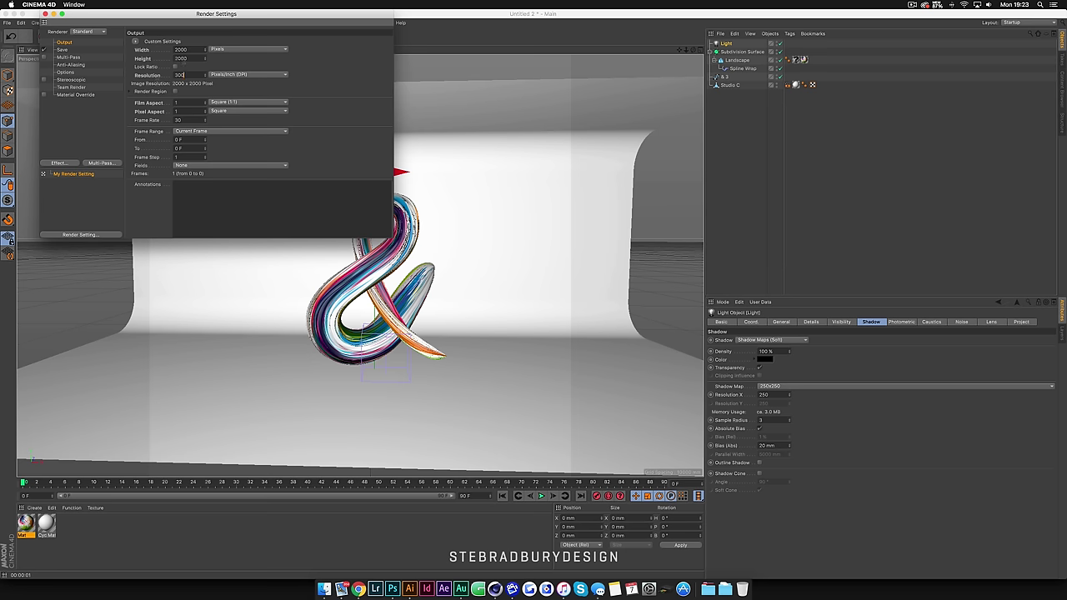
Set the render's save location to the Desktop with the file name "& 3"
click(63, 50)
click(372, 60)
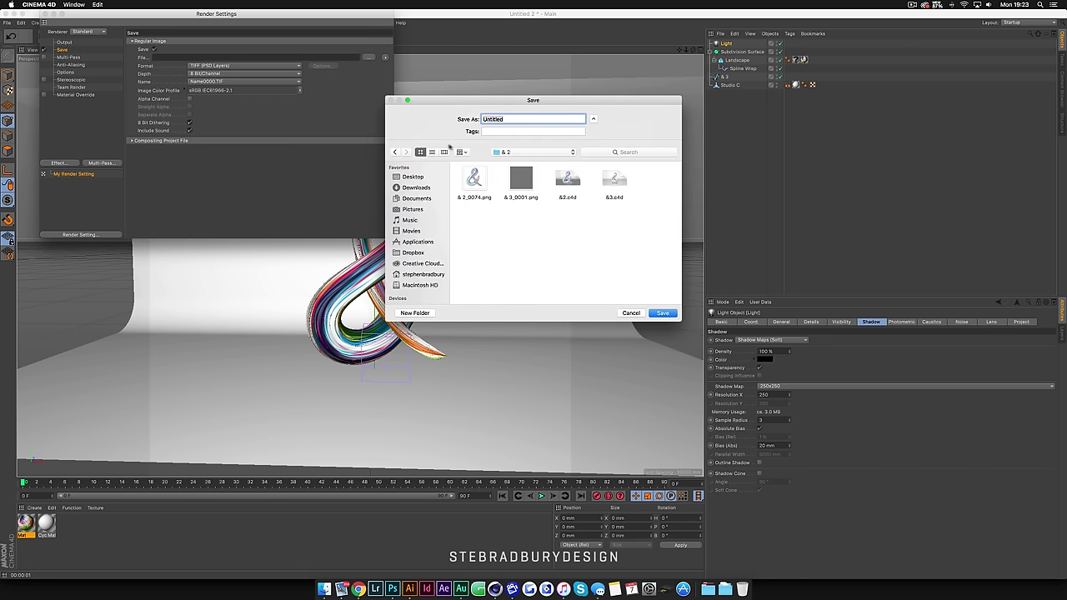
click(412, 177)
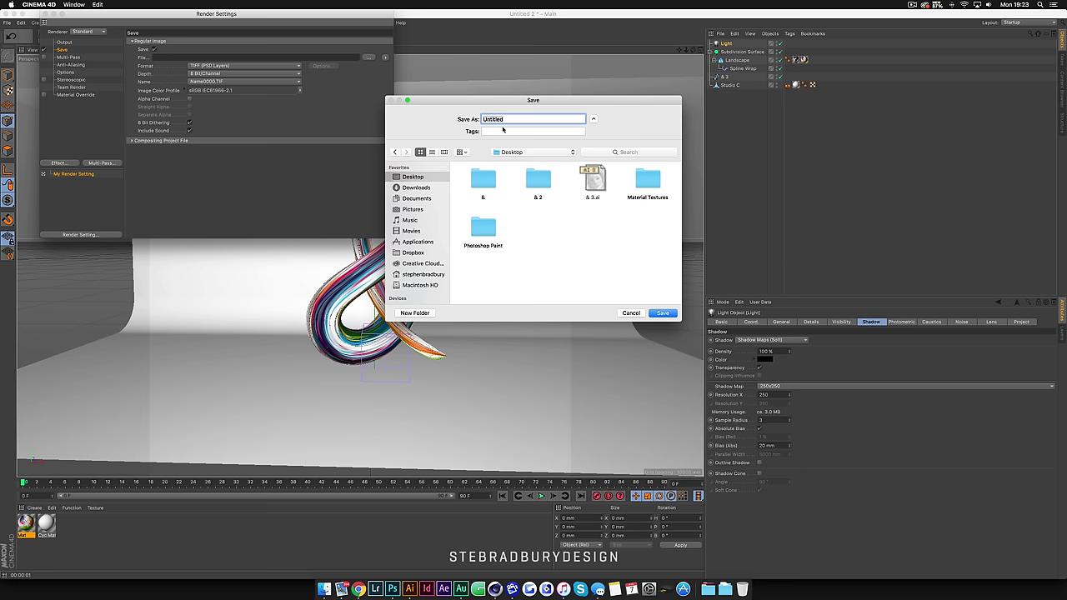
text(& 3)
click(661, 313)
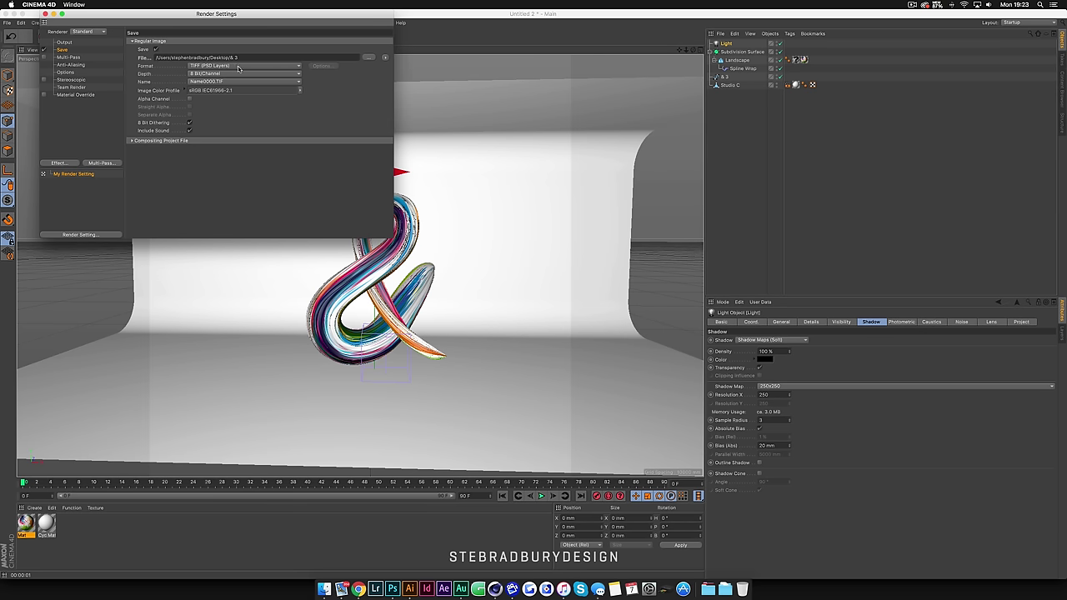
Set the saved image format to PNG with Alpha Channel turned on, and enable Multi-Pass
click(244, 66)
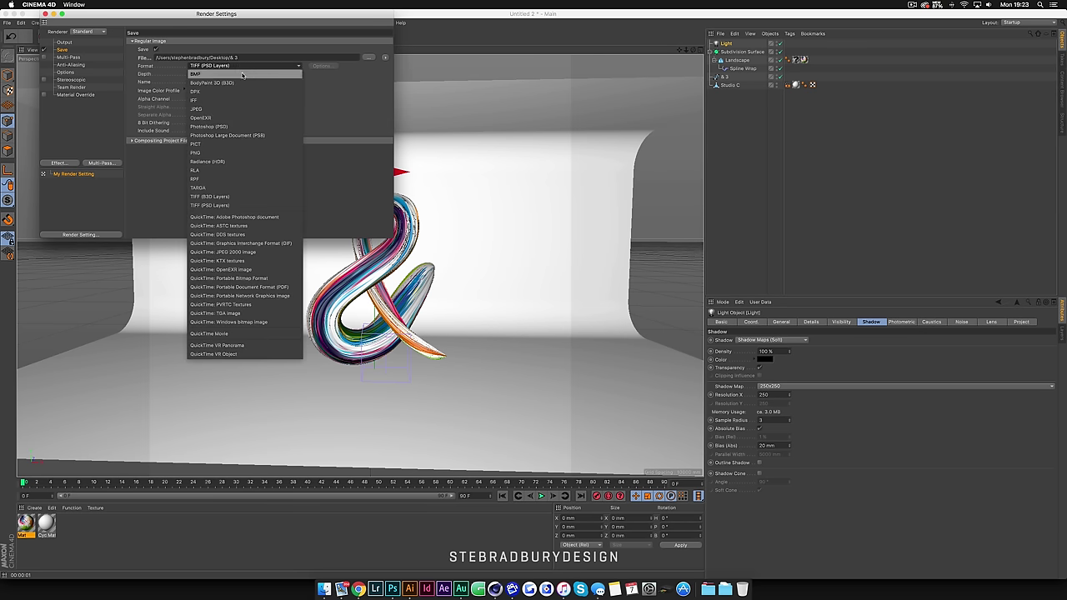
click(224, 152)
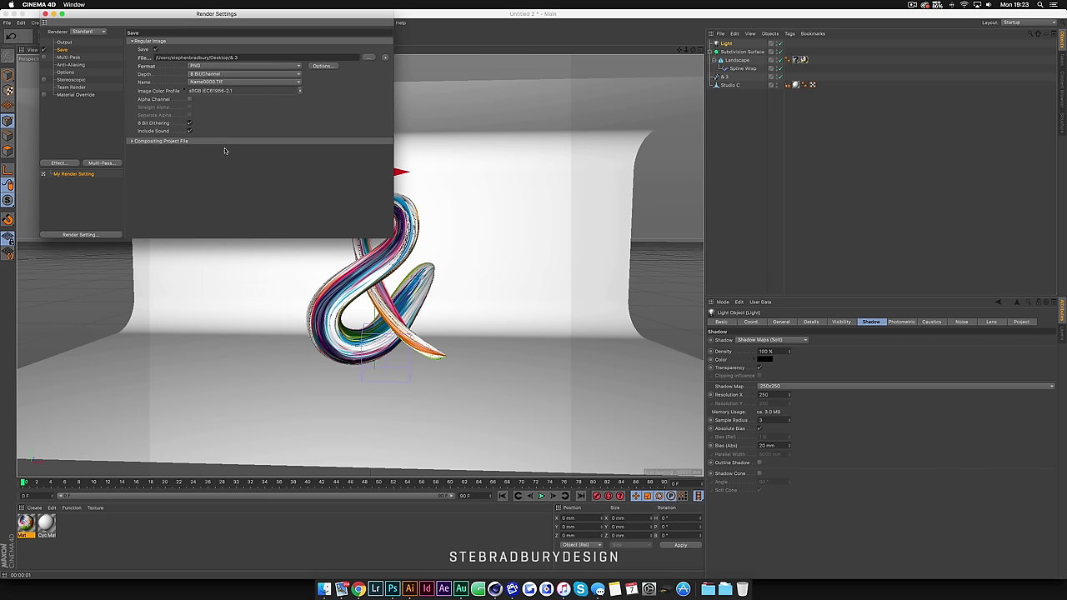
click(189, 100)
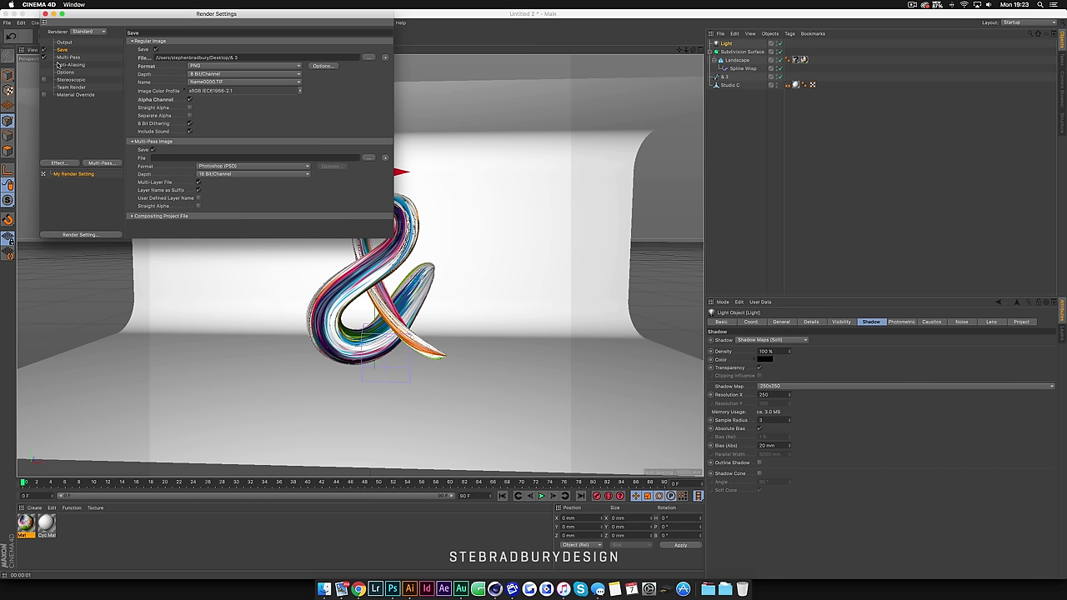
Set the render's Anti-Aliasing to Best
click(69, 65)
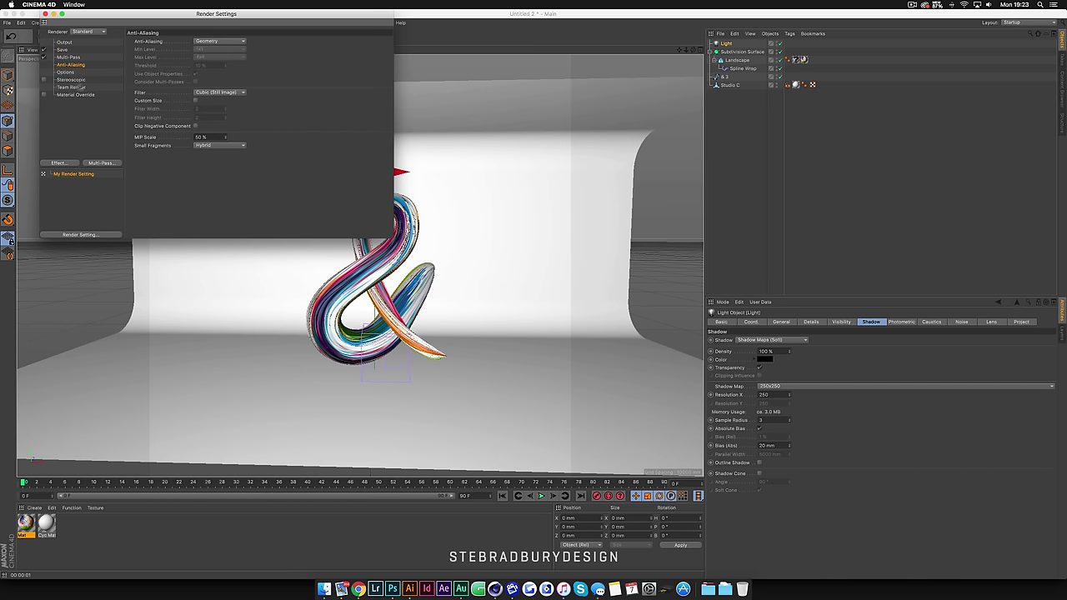
click(219, 42)
click(212, 68)
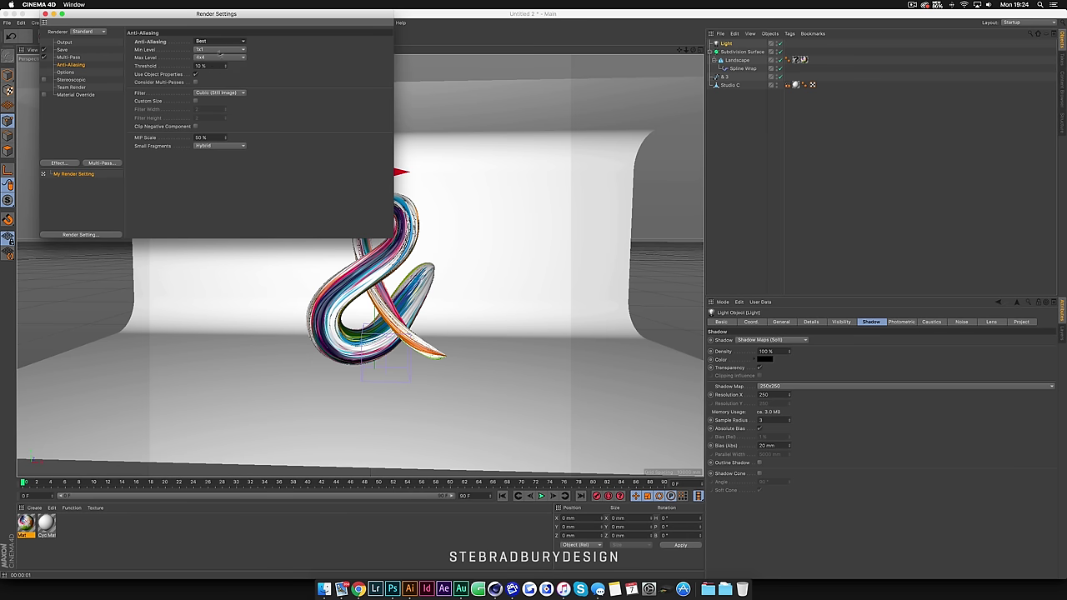
Add the Ambient Occlusion and Global Illumination effects to the render and close the Render Settings
click(64, 73)
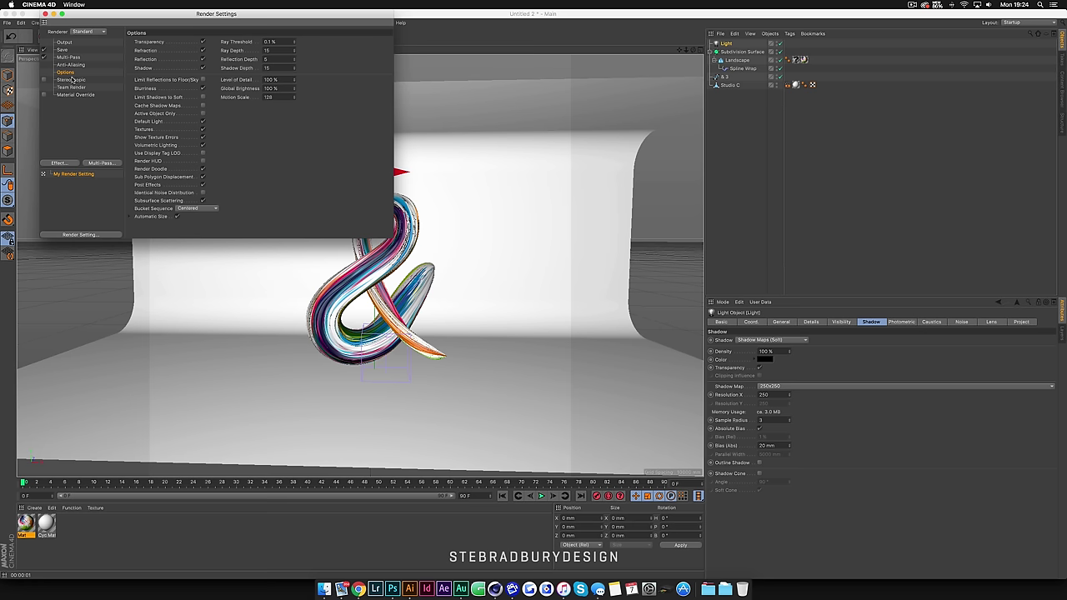
click(59, 164)
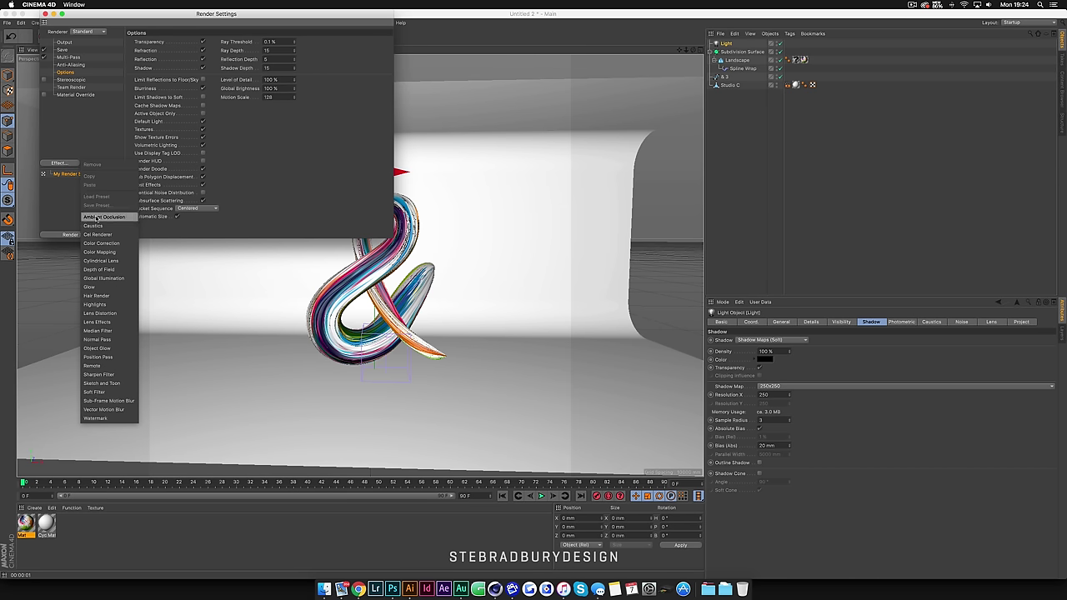
click(97, 217)
click(60, 163)
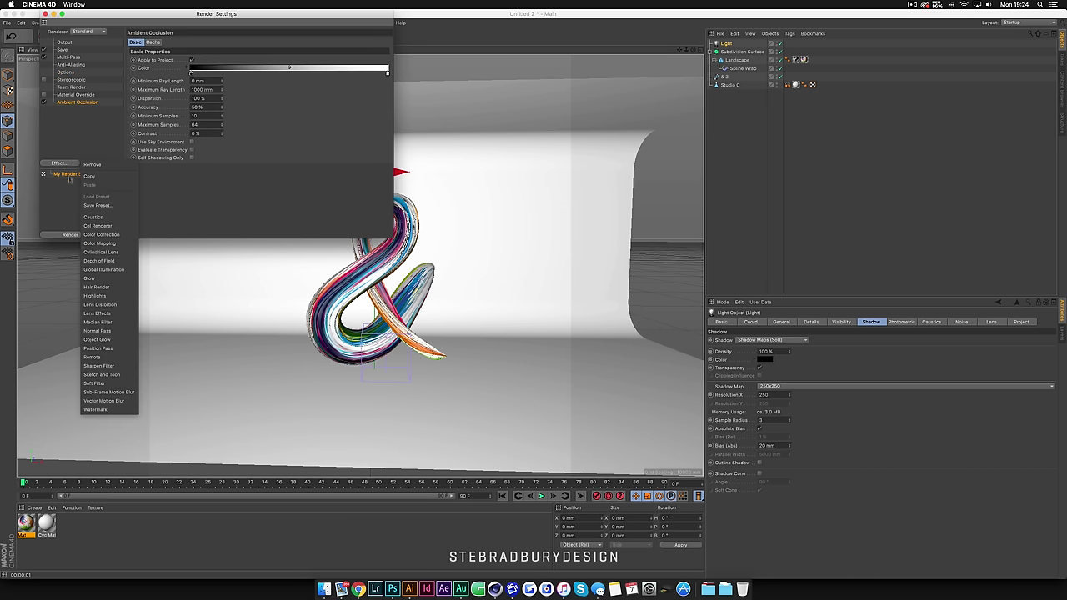
click(104, 269)
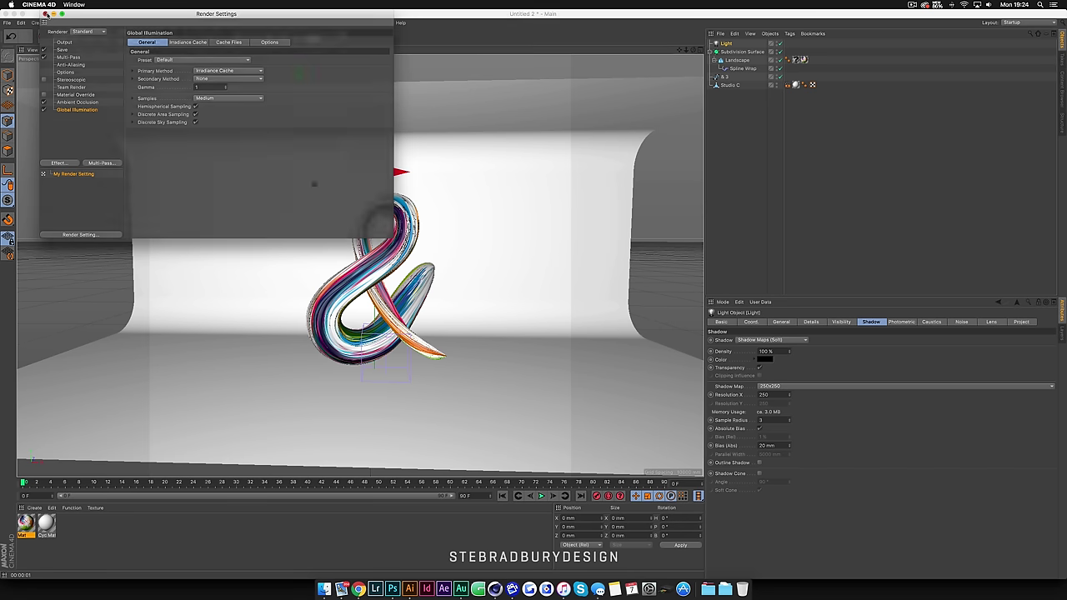
click(47, 14)
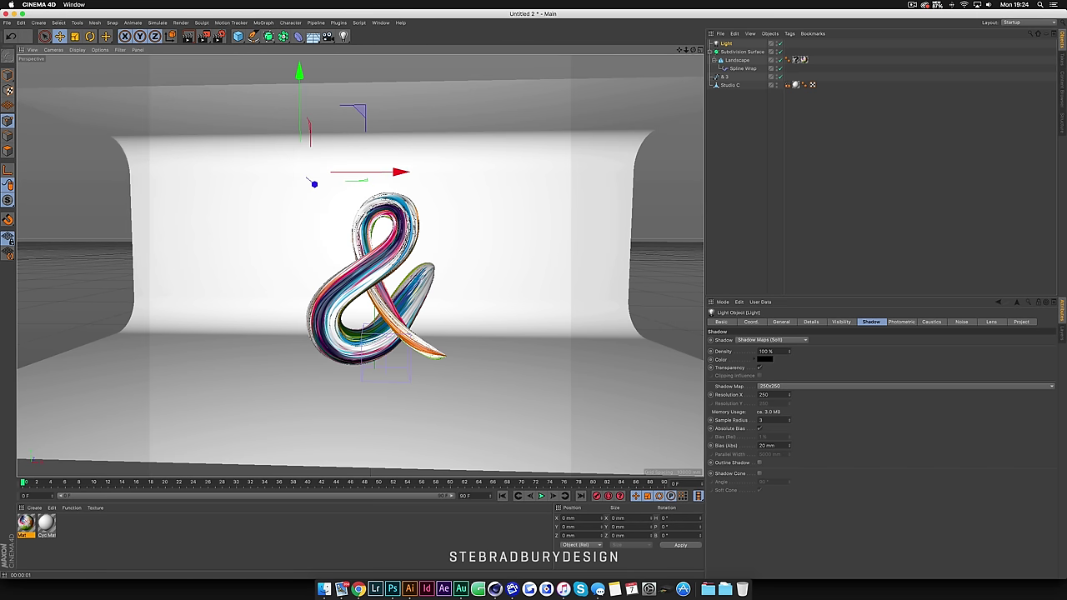
Render the ampersand to the Picture Viewer and enlarge and reposition the viewer window to inspect the image
click(205, 37)
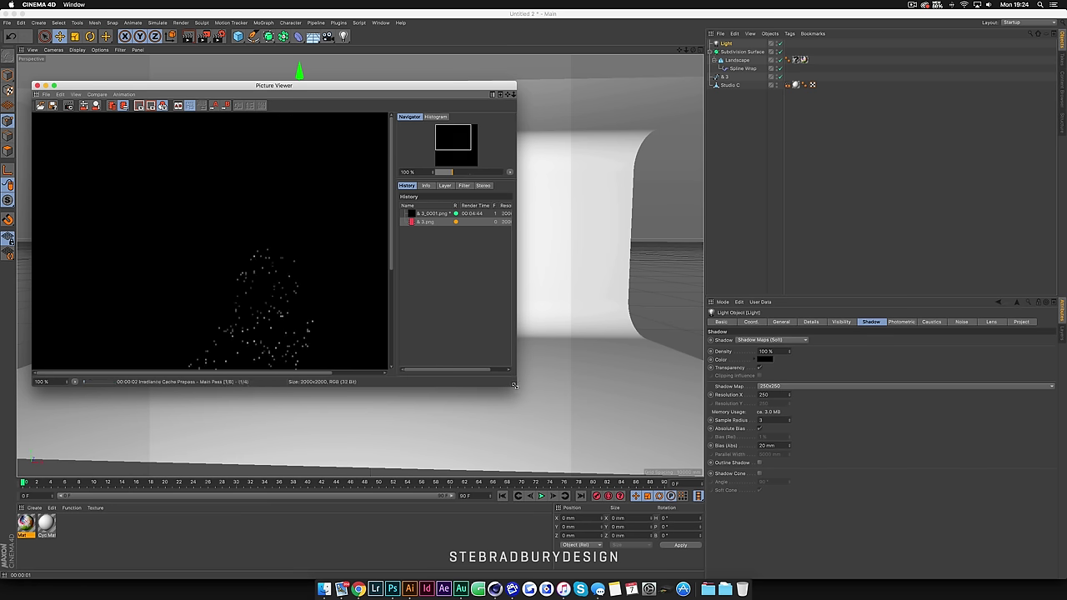
drag(515, 374, 673, 491)
drag(358, 85, 477, 54)
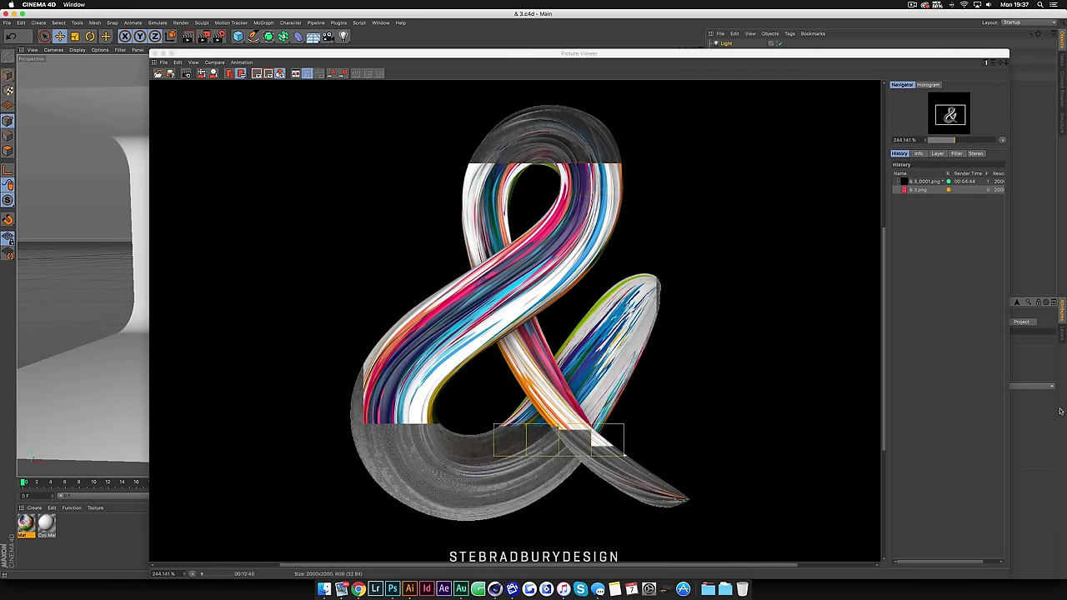
drag(579, 53, 595, 66)
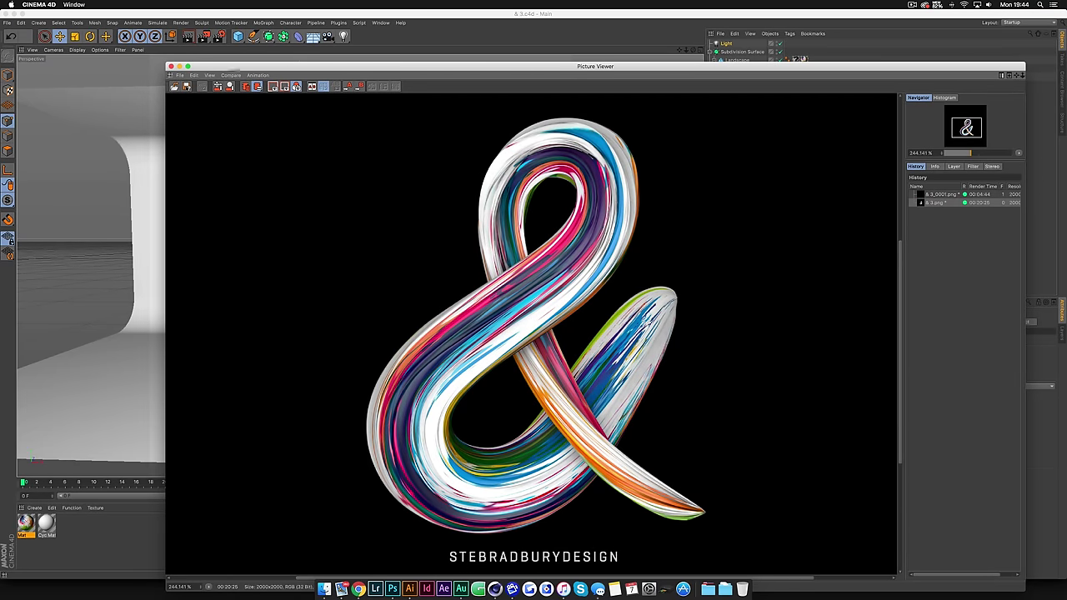
Close the Picture Viewer and switch to Photoshop
click(171, 66)
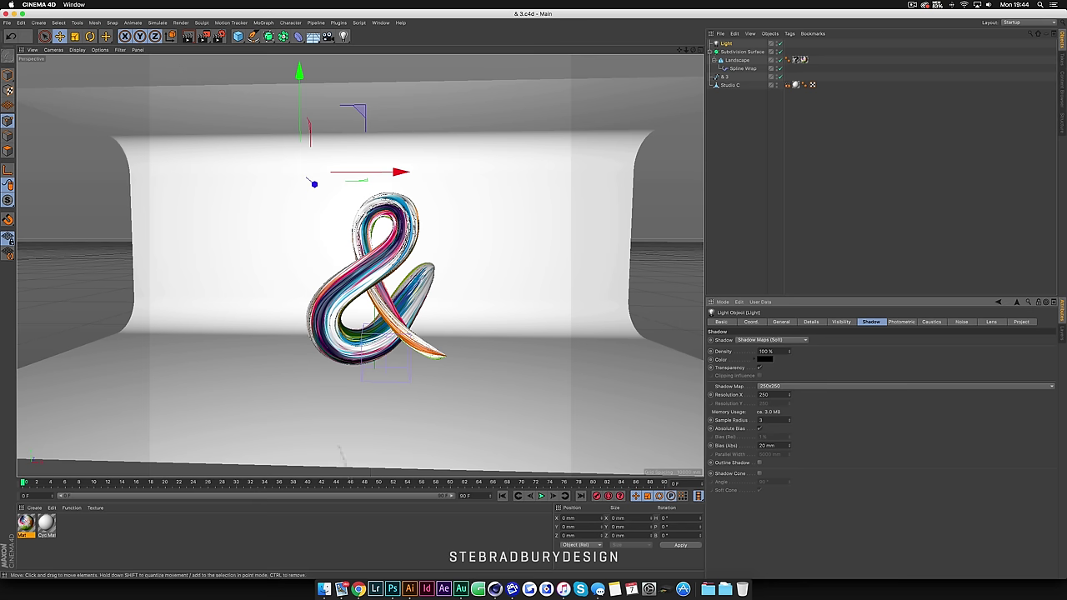
click(393, 590)
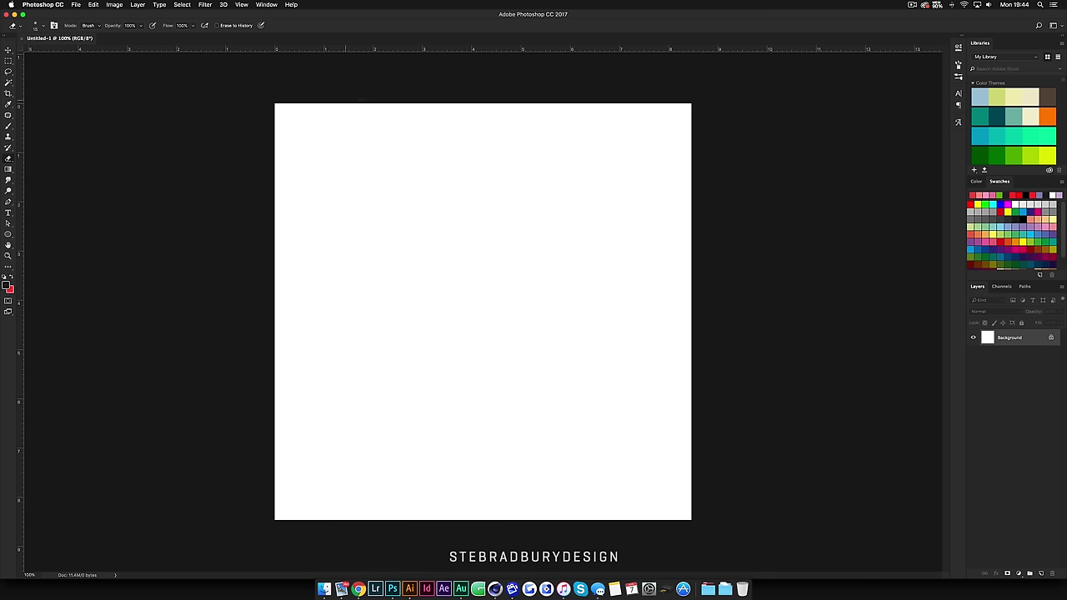
Place the rendered ampersand PNG into the blank document, scale it up proportionally from its center and commit the placement
click(324, 590)
drag(674, 329, 483, 319)
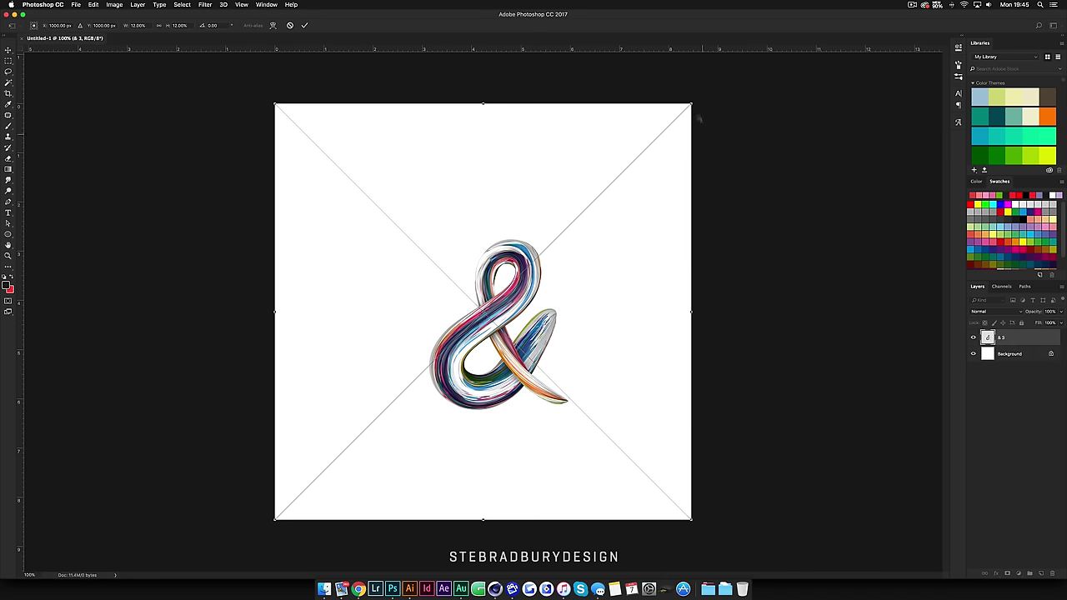
alt+shift+drag(692, 104, 749, 58)
key(Return)
key(e)
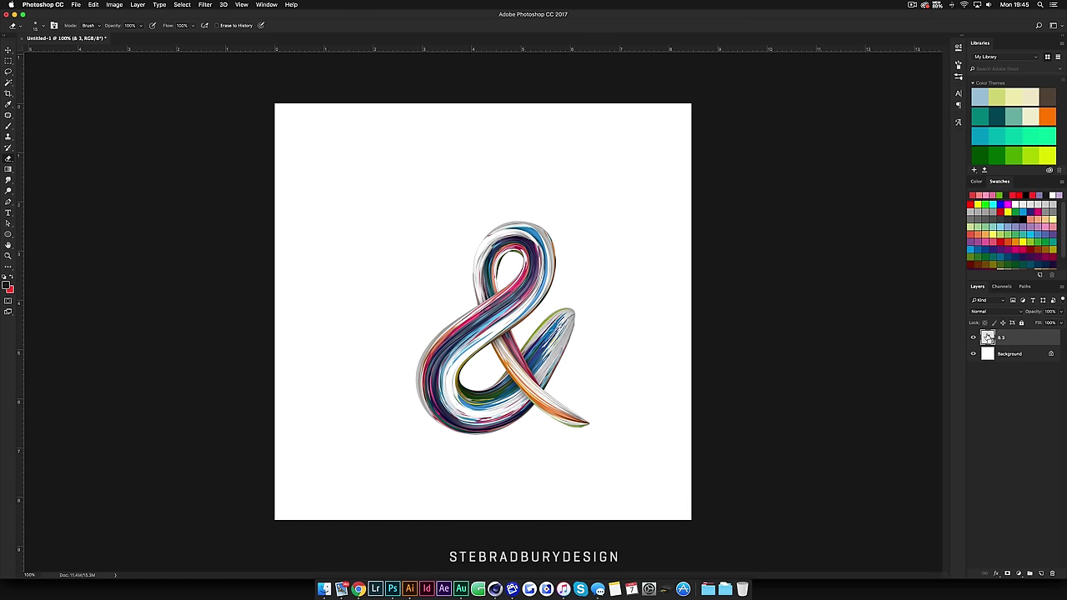
Reposition the ampersand slightly up and to the left so it sits centered on the canvas
super+click(988, 337)
key(v)
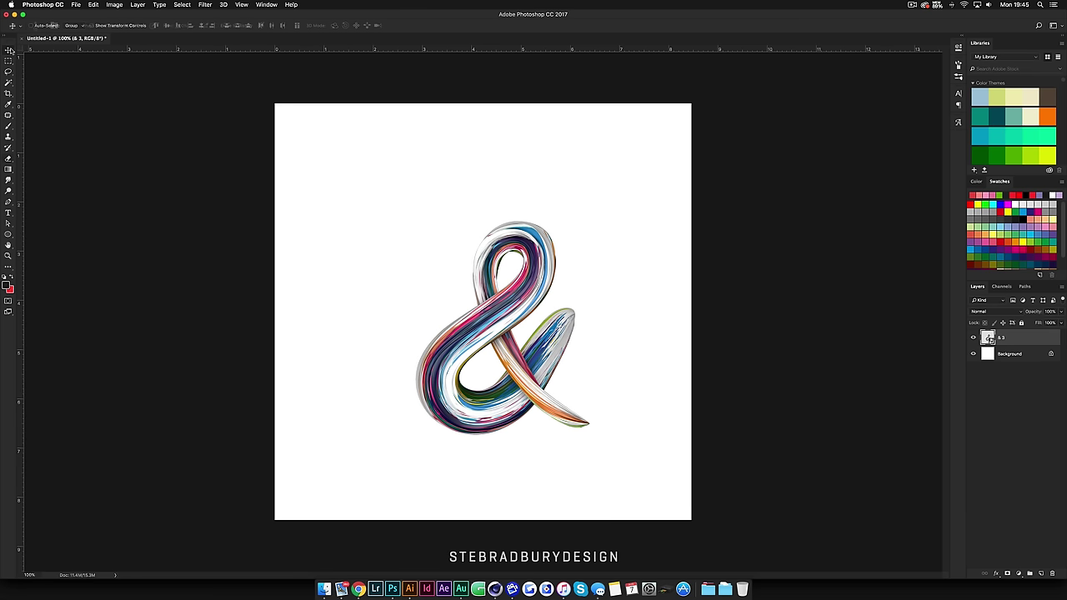
drag(505, 283, 485, 265)
Duplicate the ampersand layer and hide the original beneath it
alt+scroll(475, 312, up, 5)
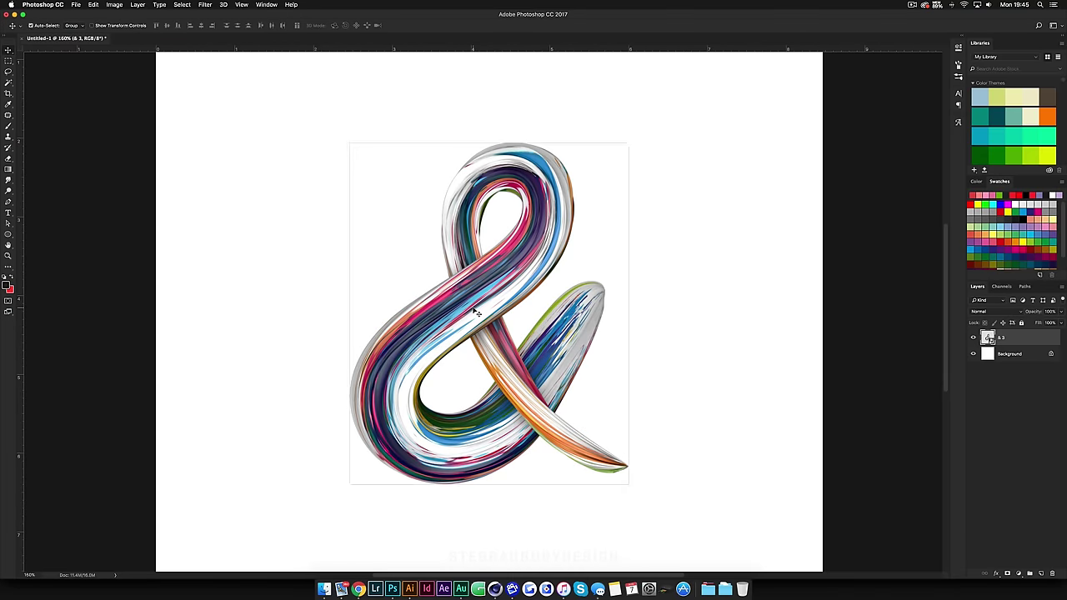
key(super+j)
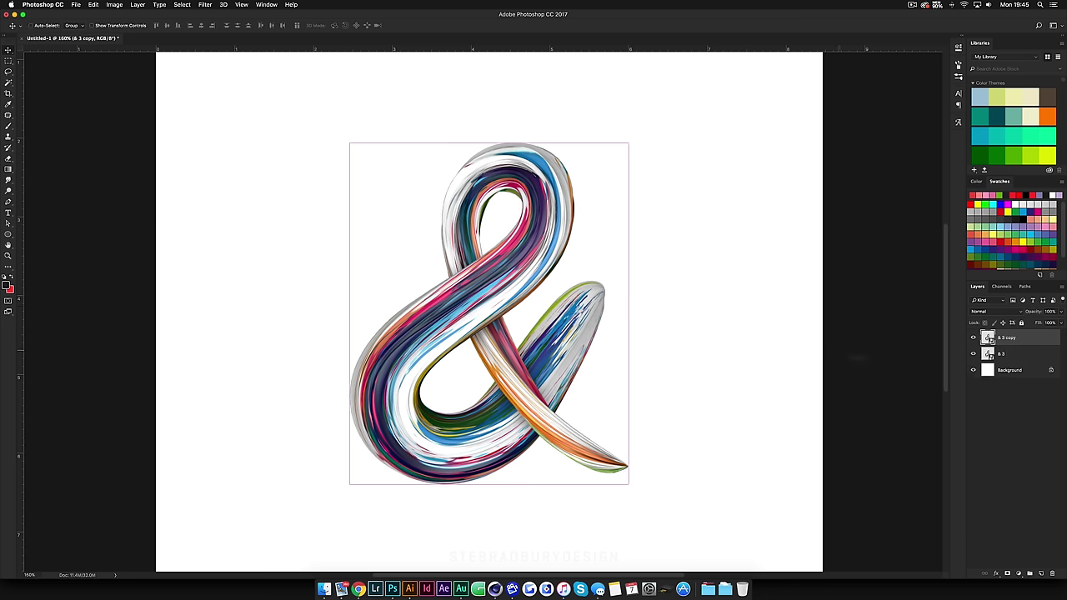
click(974, 354)
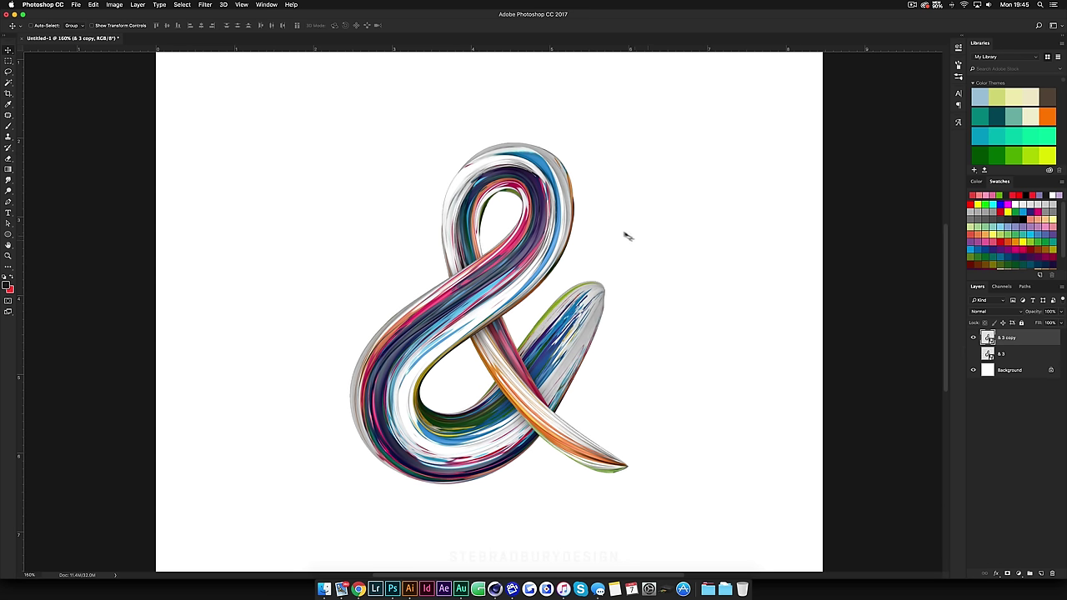
Apply a Vibrance adjustment to the copied ampersand layer with Vibrance +89 and Saturation +20
click(116, 5)
mouse_move(139, 33)
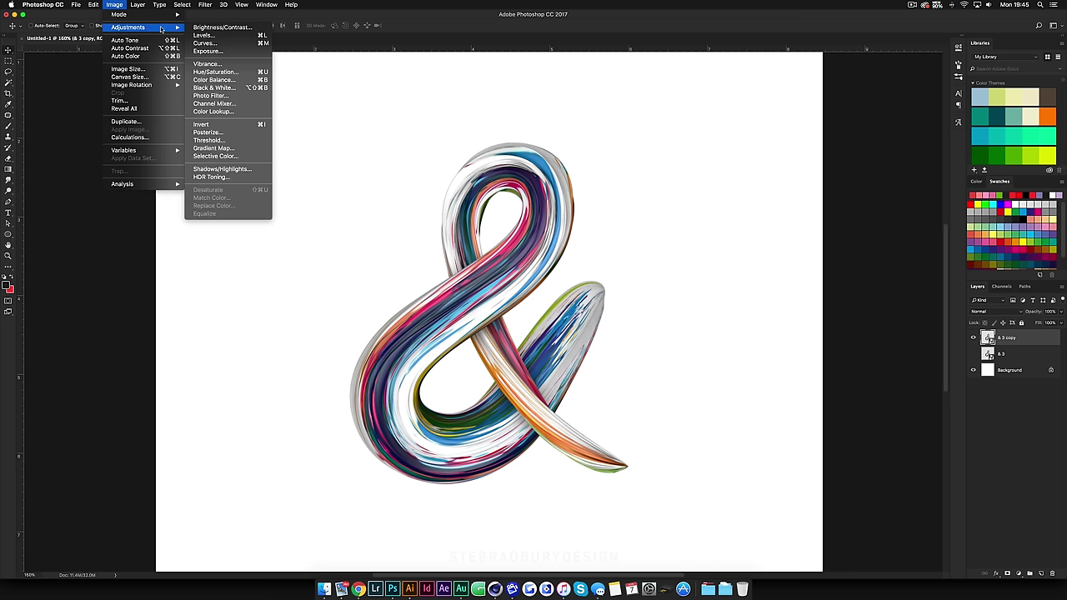
click(642, 197)
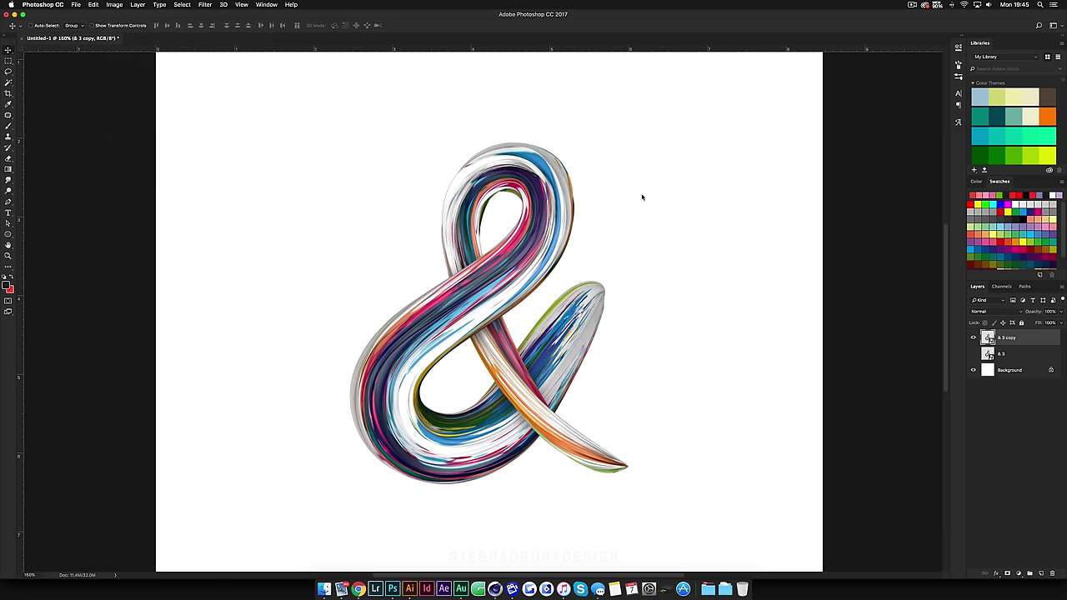
drag(669, 276, 705, 277)
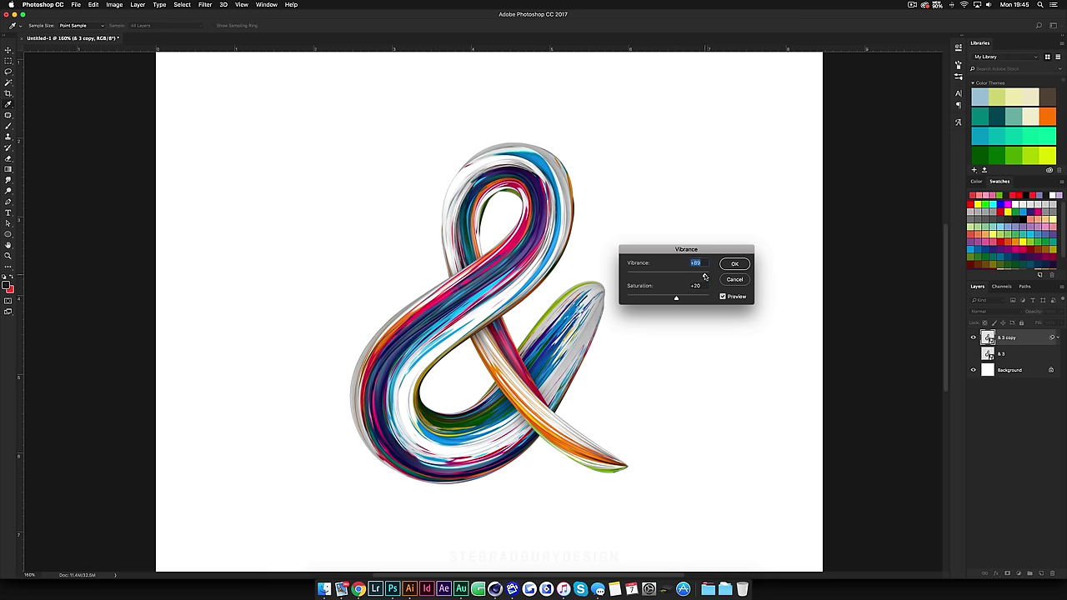
click(734, 264)
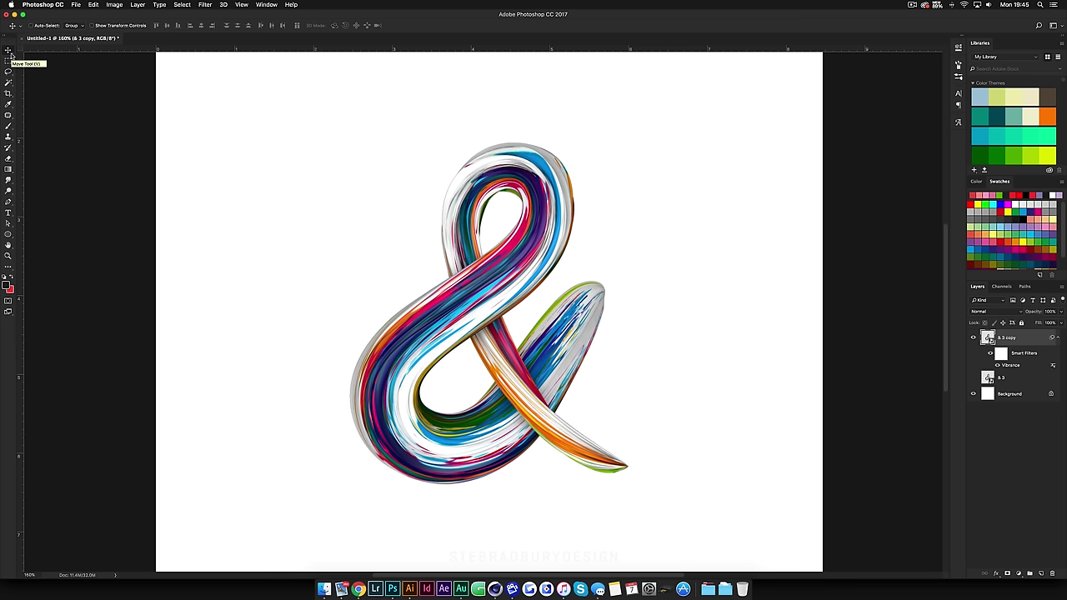
Apply a Hue/Saturation adjustment to the ampersand copy with Hue set to +9
key(super+u)
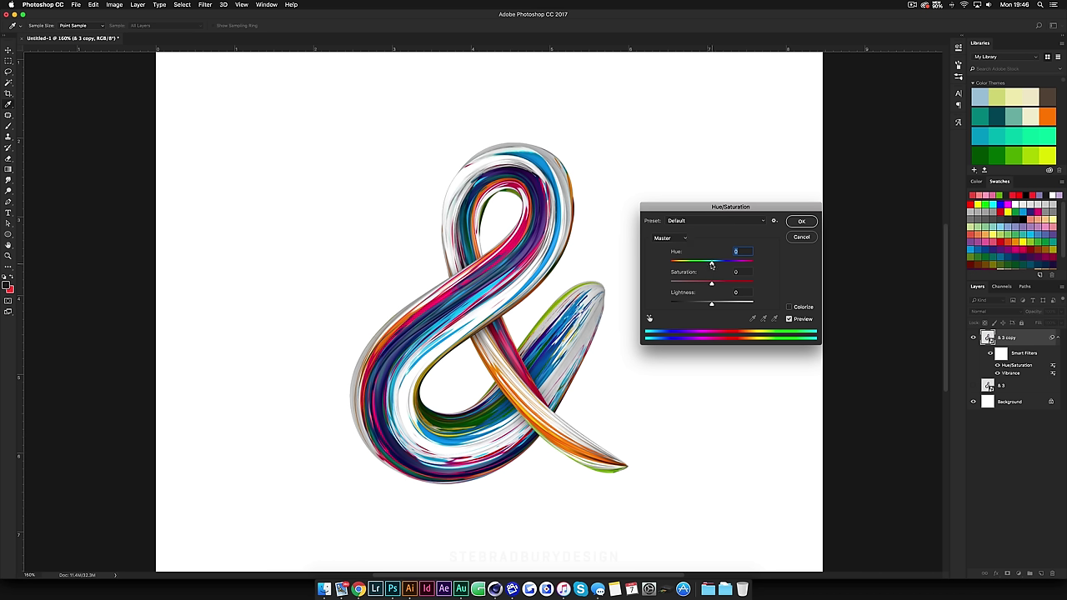
mouse_move(712, 264)
mouse_down()
mouse_move(673, 265)
mouse_move(715, 260)
mouse_up()
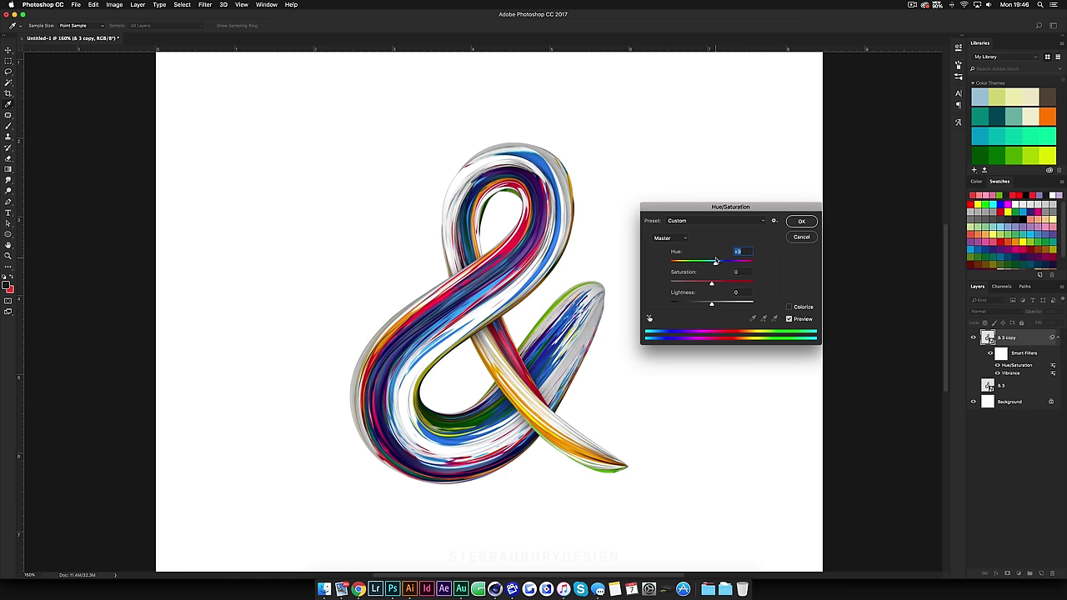
click(792, 224)
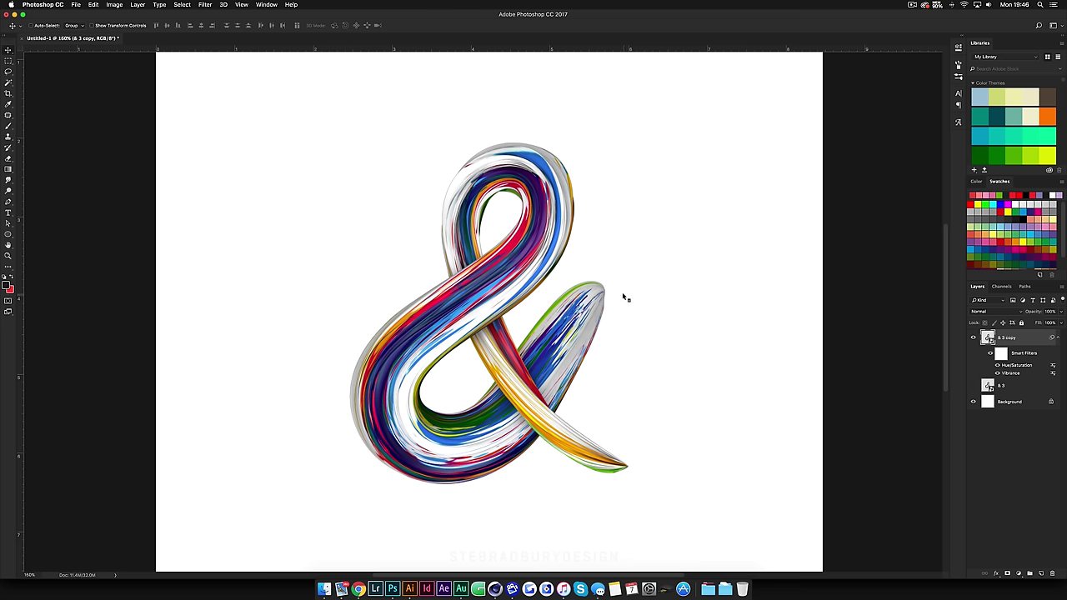
Duplicate the color-adjusted ampersand layer and hide the layer it was copied from
key(shift+Down)
key(shift+Down)
key(alt+Down)
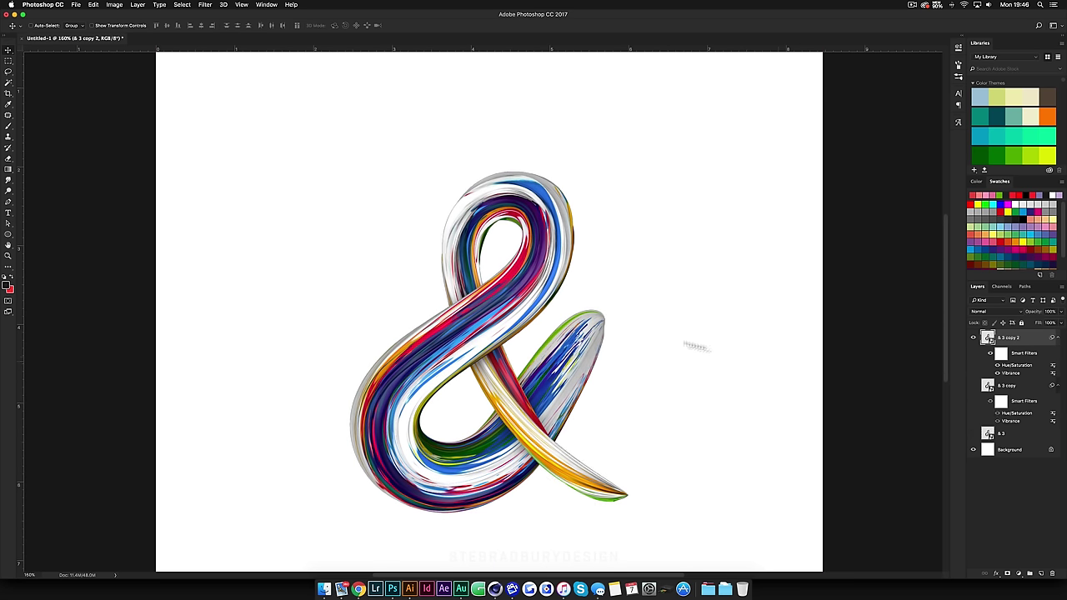
alt+scroll(565, 303, down, 4)
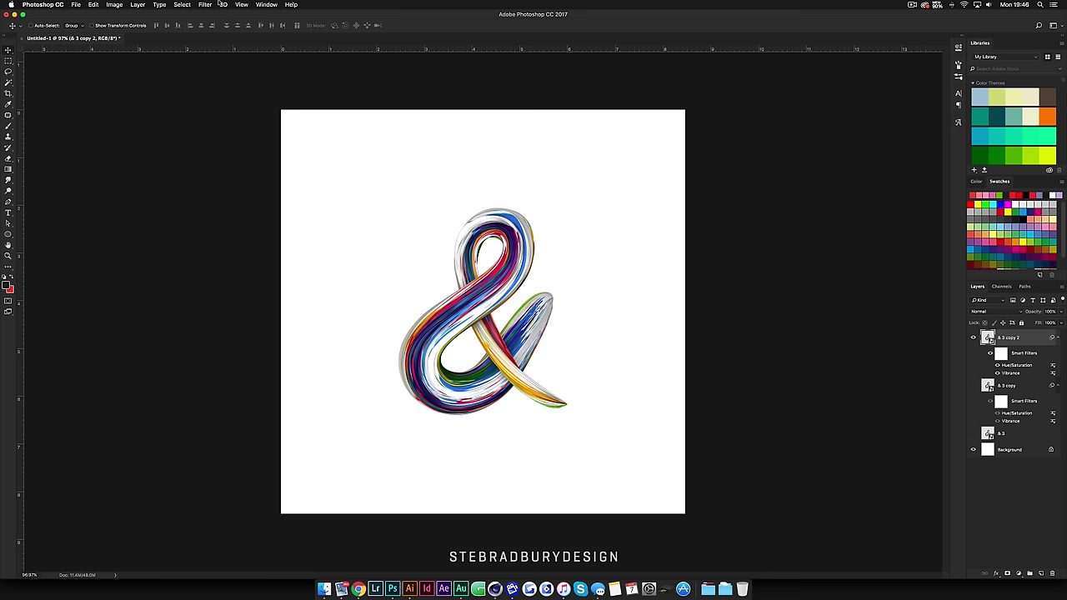
Start a Color Lookup adjustment on the newest ampersand copy and preview the 2Strip.look 3DLUT file
click(115, 5)
mouse_move(125, 27)
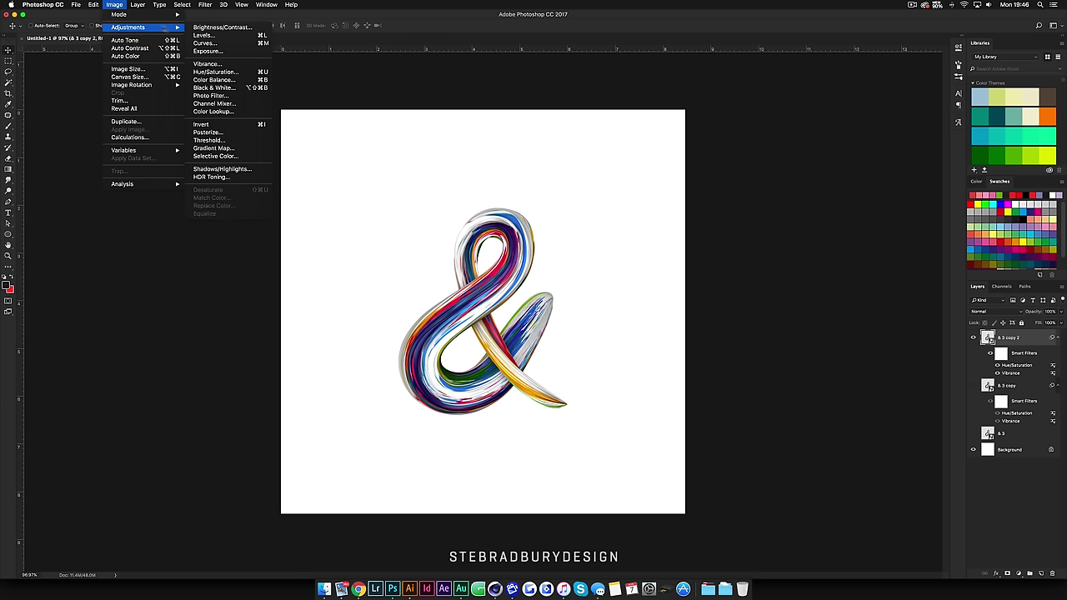
click(224, 112)
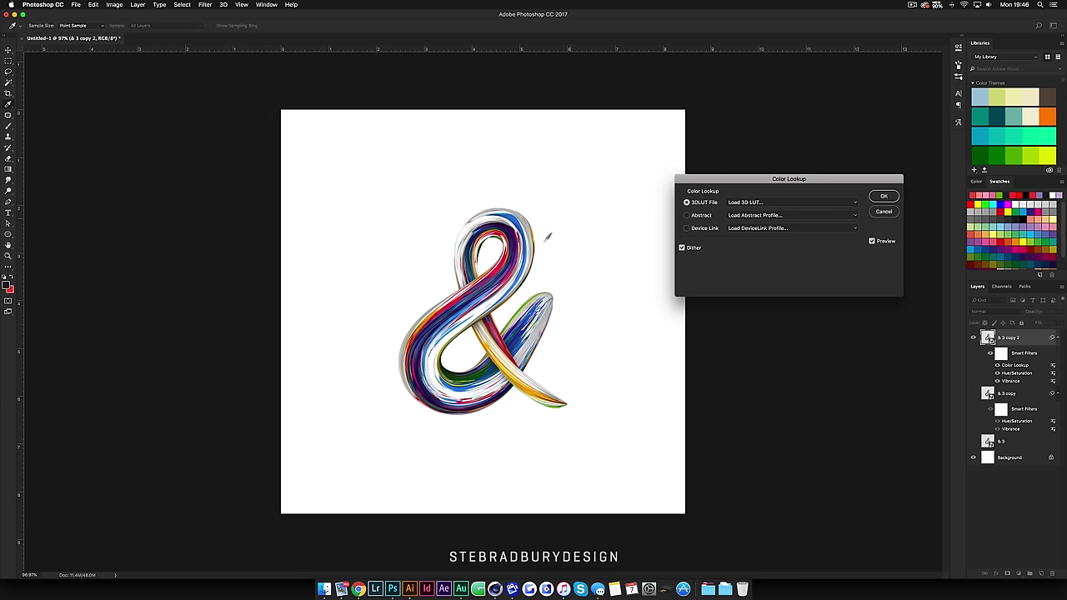
click(747, 203)
click(745, 224)
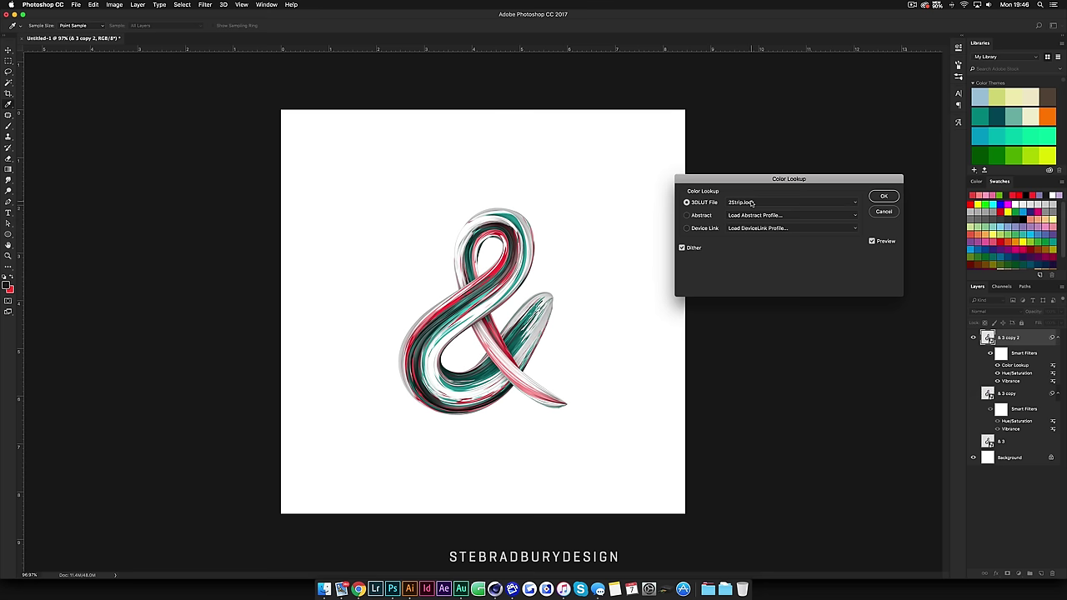
Try the 3Strip.look, filmstock_50.3dl and Kodak 5205 Fuji 3510 (by Adobe).cube color lookups on the ampersand
click(753, 203)
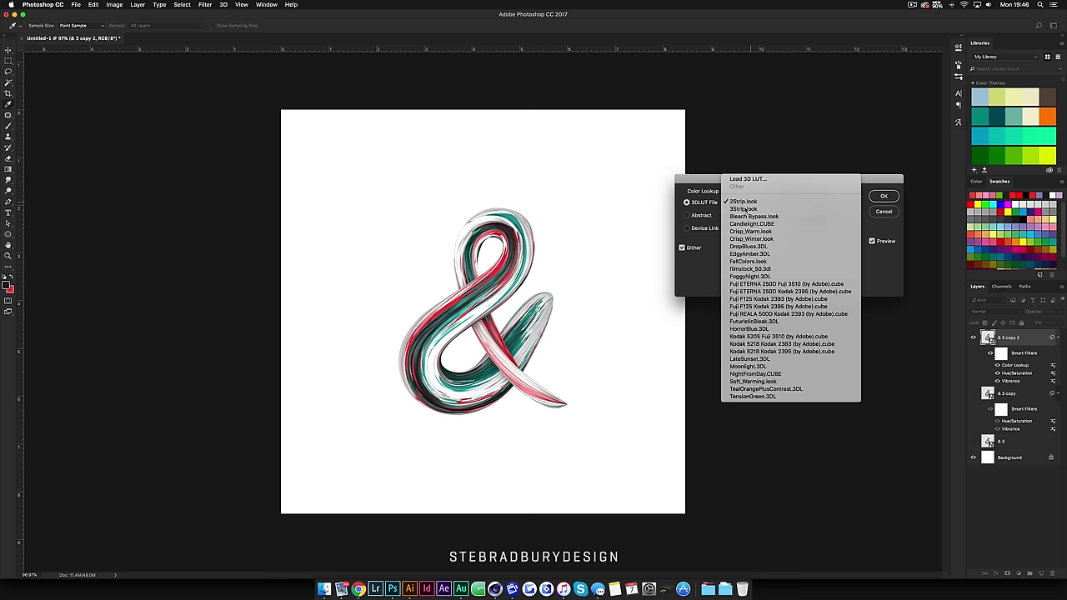
click(745, 210)
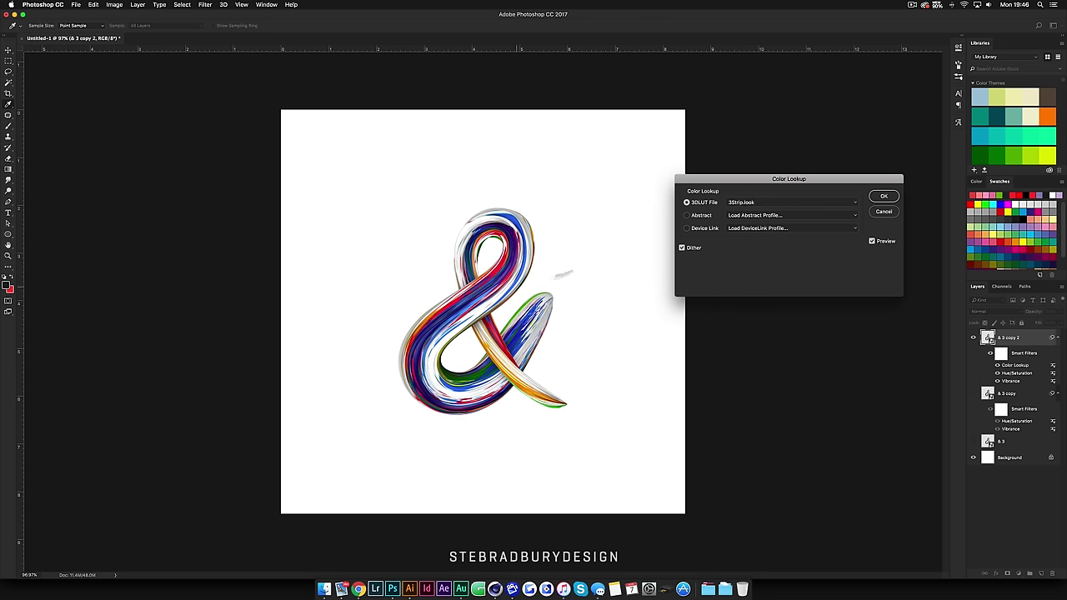
key(Up)
click(802, 204)
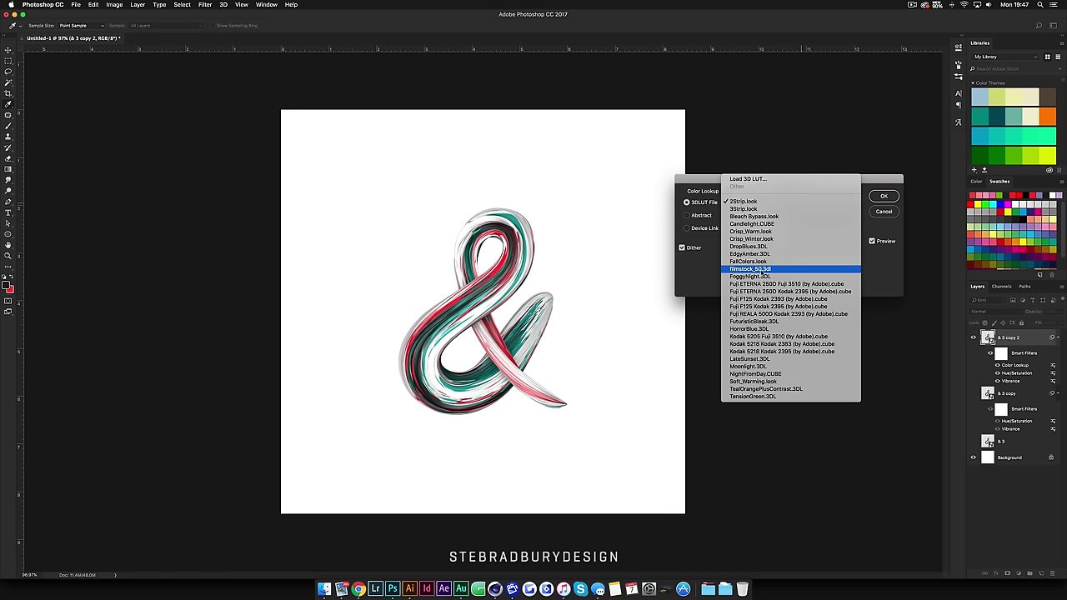
click(761, 269)
click(763, 202)
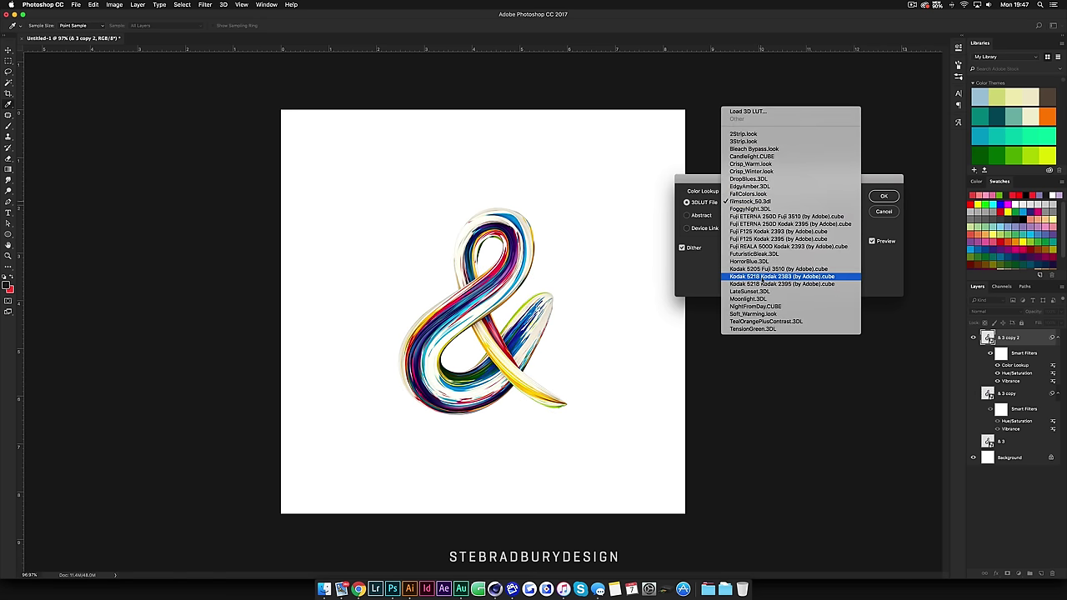
click(761, 278)
key(Up)
click(754, 203)
click(754, 203)
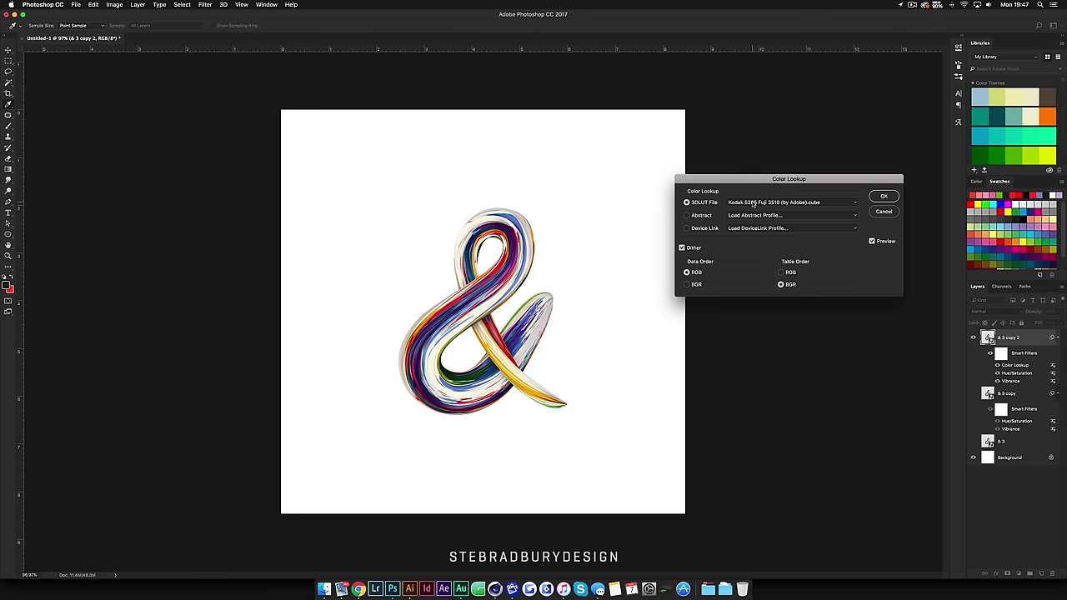
Set the 3DLUT file to Fuji ETERNA 250D Fuji 3510 (by Adobe).cube and apply the Color Lookup
click(753, 203)
click(754, 201)
click(754, 201)
click(753, 200)
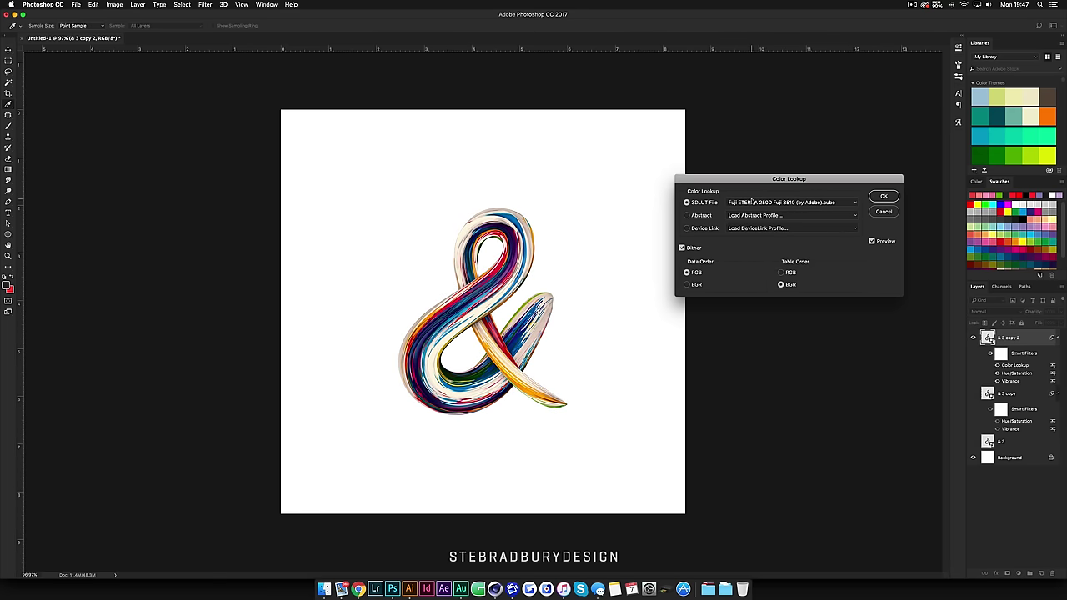
click(880, 199)
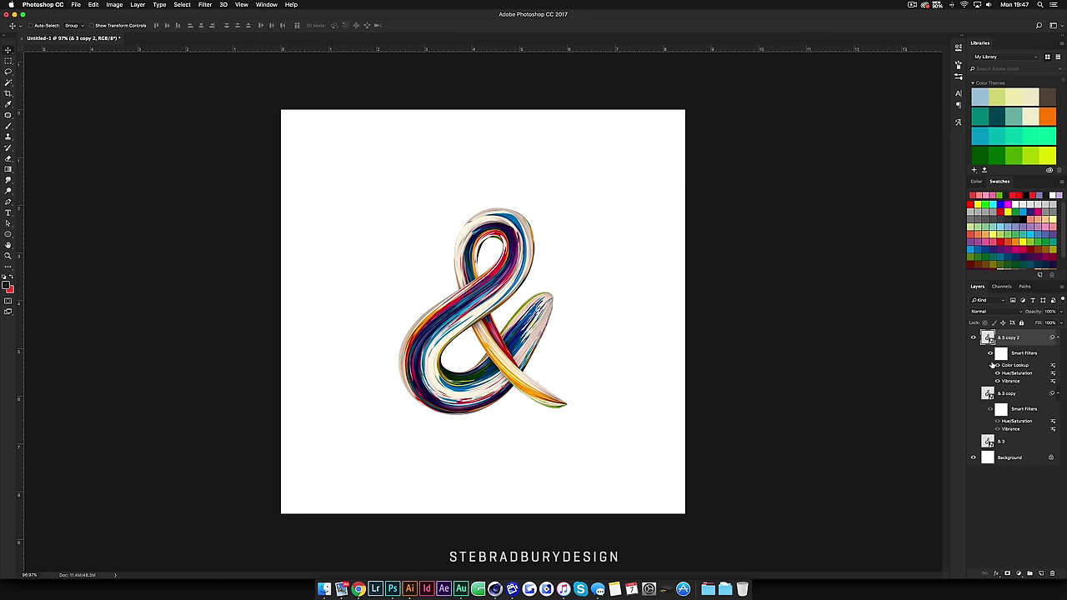
Swap the foreground and background colors and fill the Background layer with the dark gray #232323
alt+scroll(478, 325, up, 5)
alt+scroll(479, 325, down, 6)
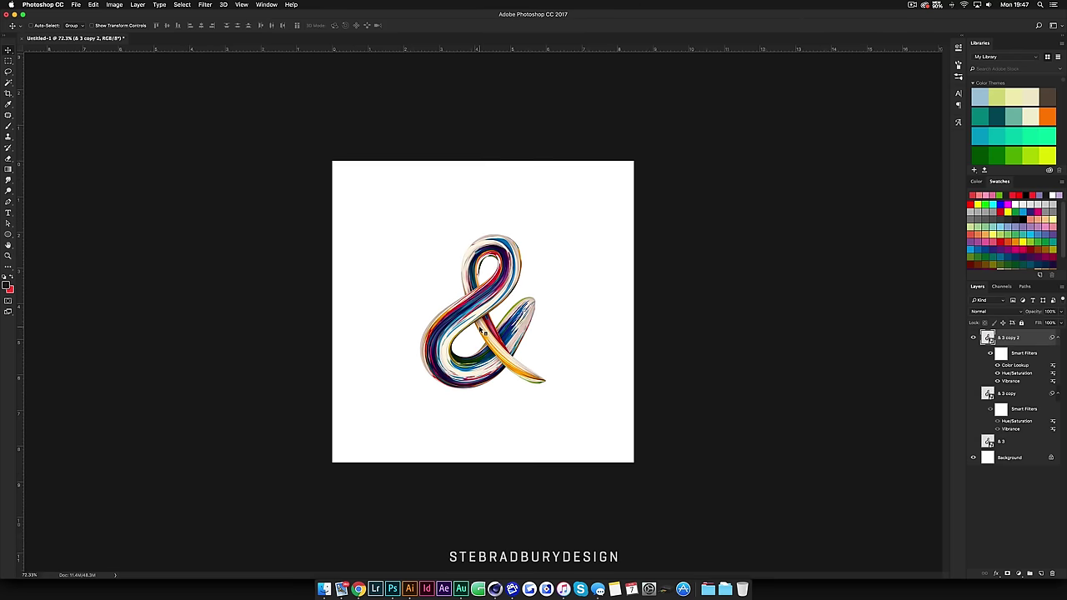
click(996, 460)
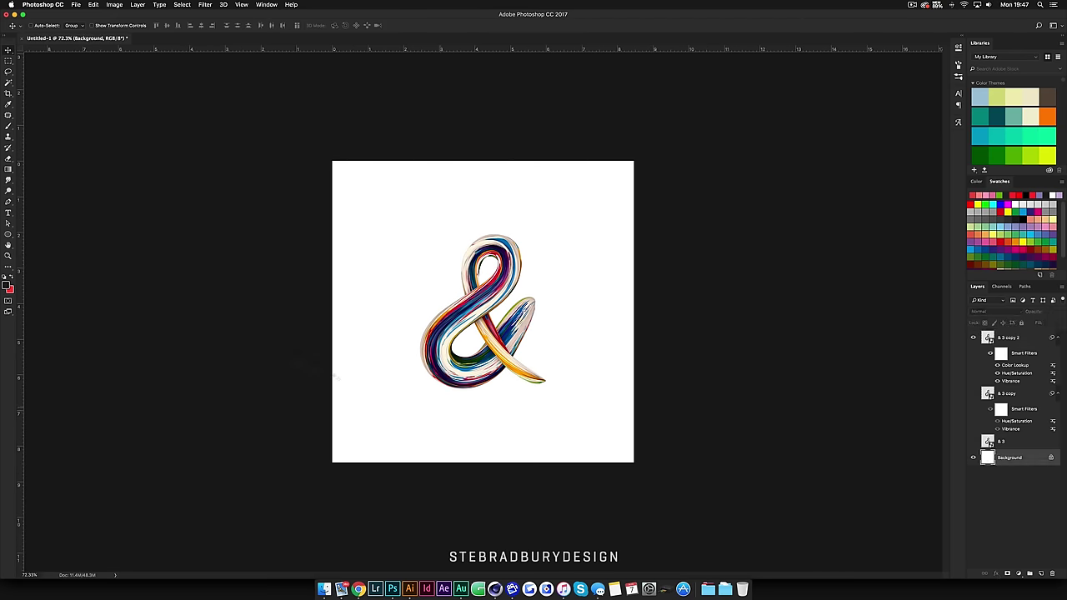
key(x)
key(super+BackSpace)
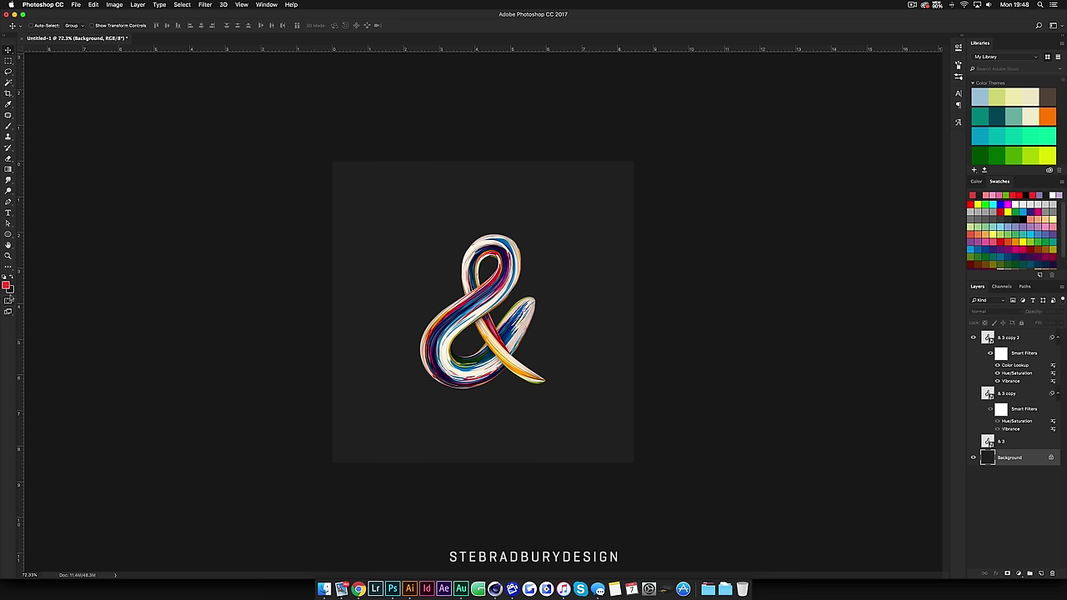
Sample a blue from the ampersand's strokes as the background color and lighten it to #a0e3ff
click(11, 290)
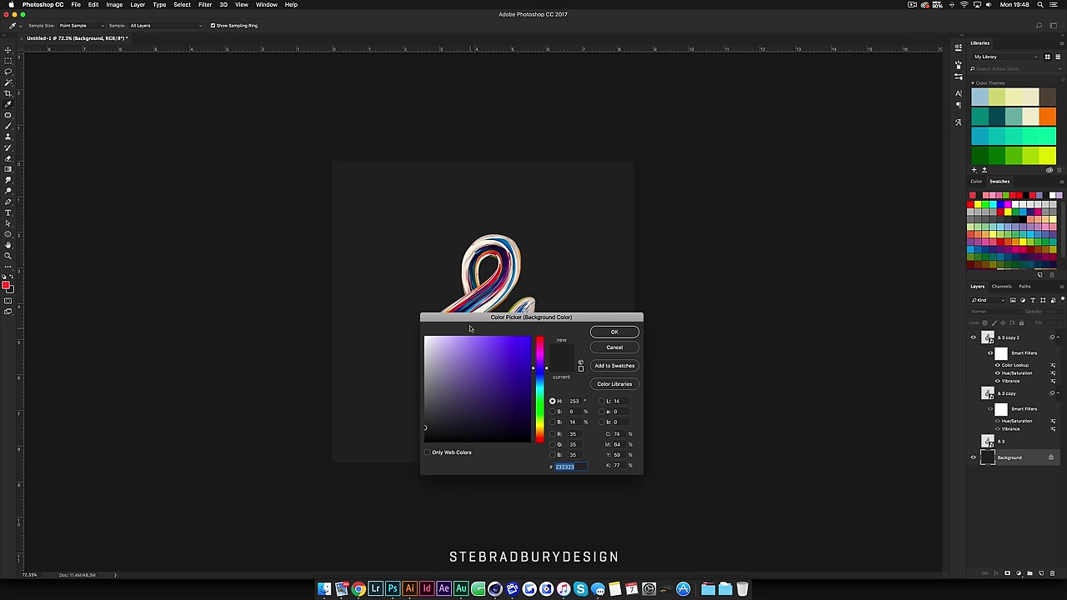
drag(469, 318, 627, 312)
alt+scroll(434, 327, up, 5)
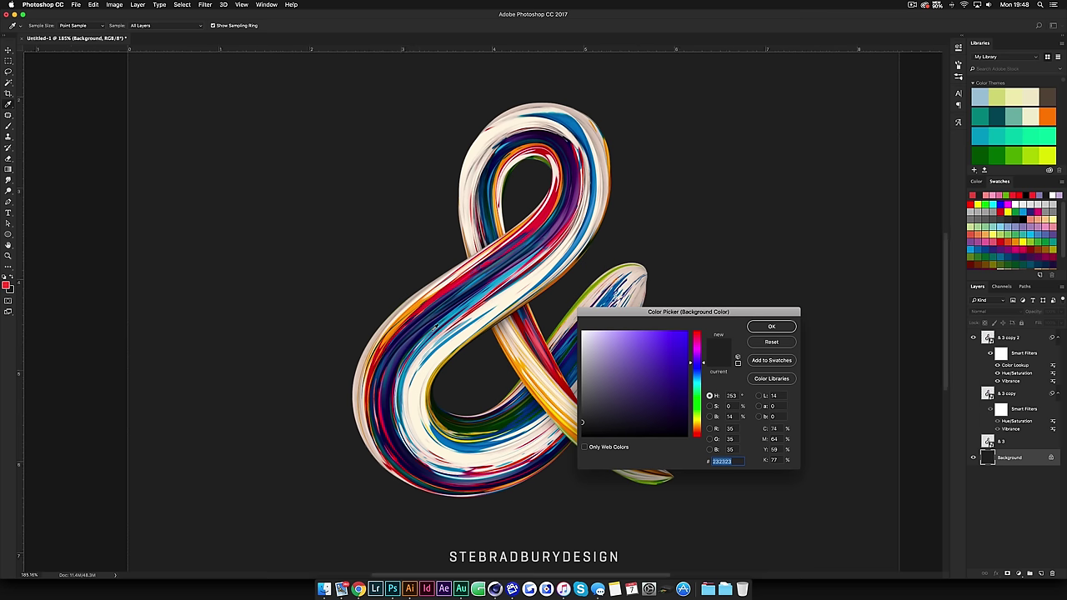
click(477, 300)
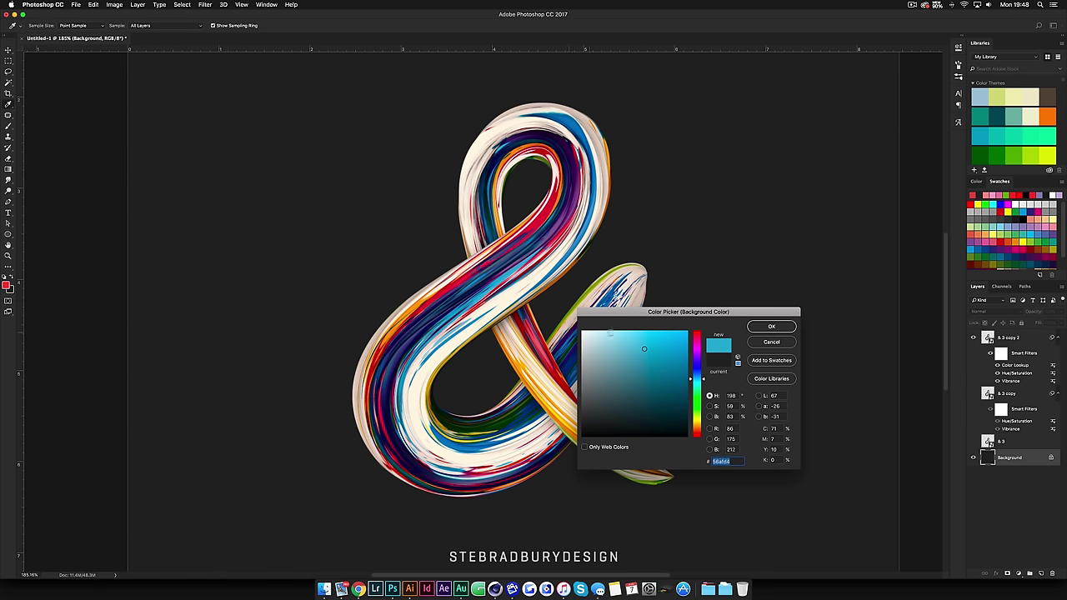
drag(639, 336, 620, 330)
click(762, 328)
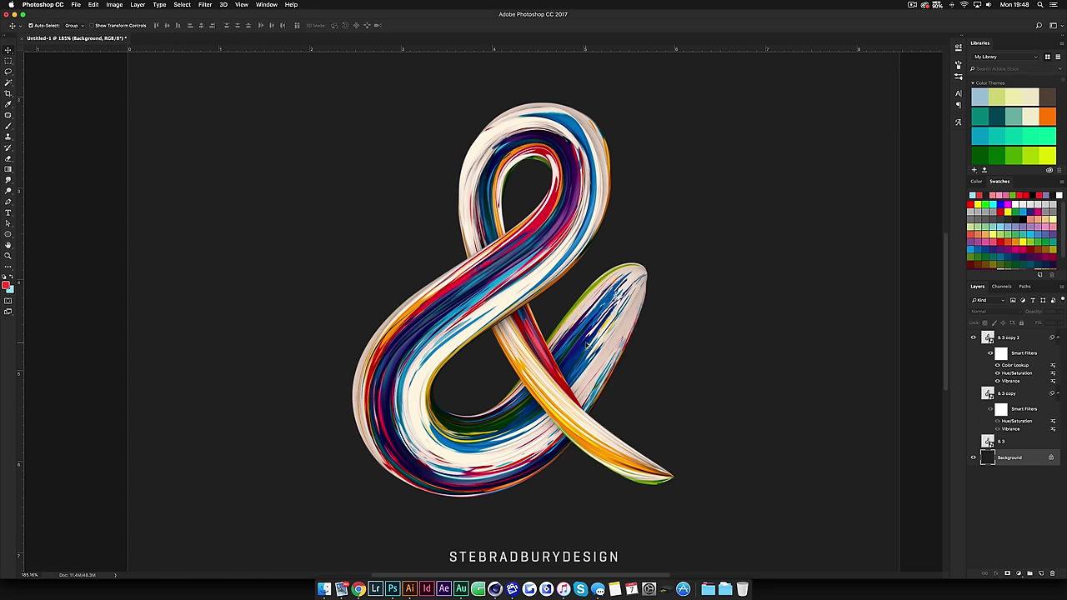
Fill the Background layer with the light blue background color
key(super+0)
key(v)
key(super+BackSpace)
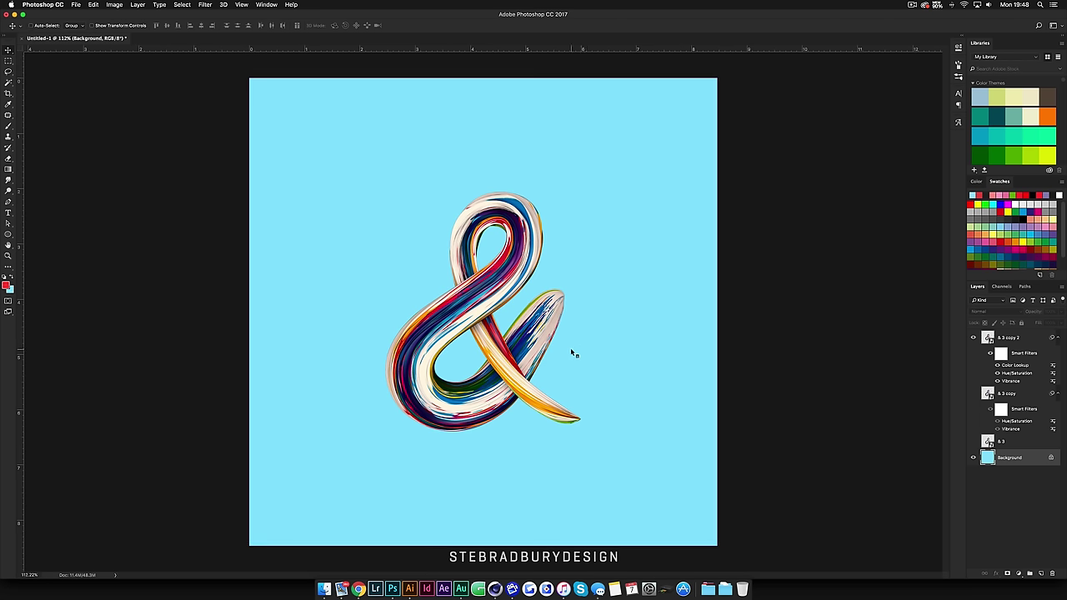
Sample orange from the ampersand's tail, set the background color to #ffd479, and fill the Background layer with it
alt+scroll(571, 347, down, 3)
alt+scroll(489, 331, up, 5)
alt+scroll(489, 331, up, 2)
alt+scroll(490, 331, down, 4)
alt+scroll(489, 331, up, 3)
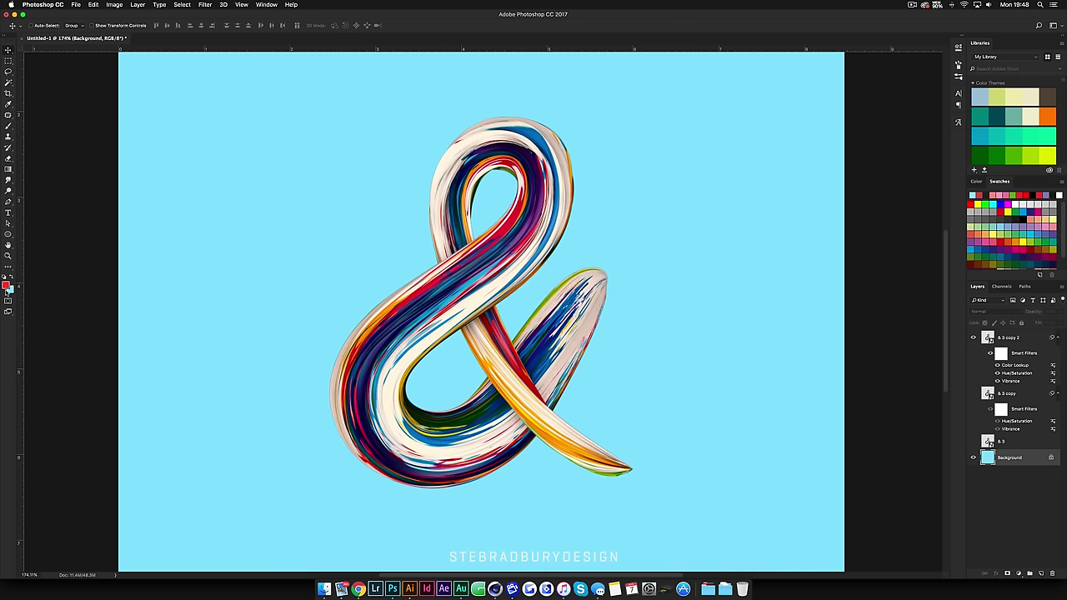
click(10, 290)
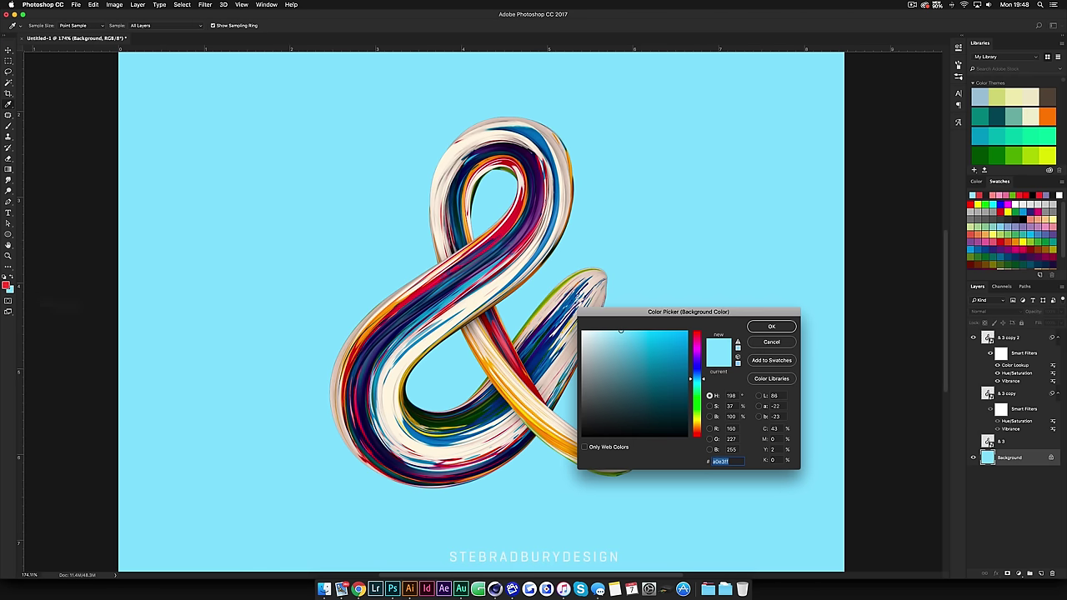
click(536, 414)
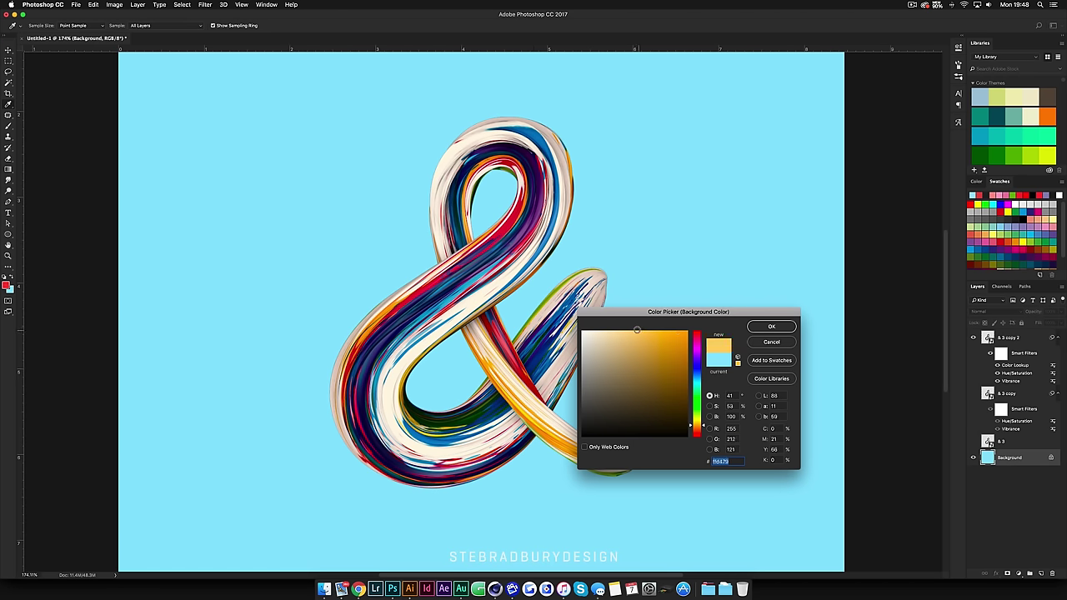
click(751, 330)
key(v)
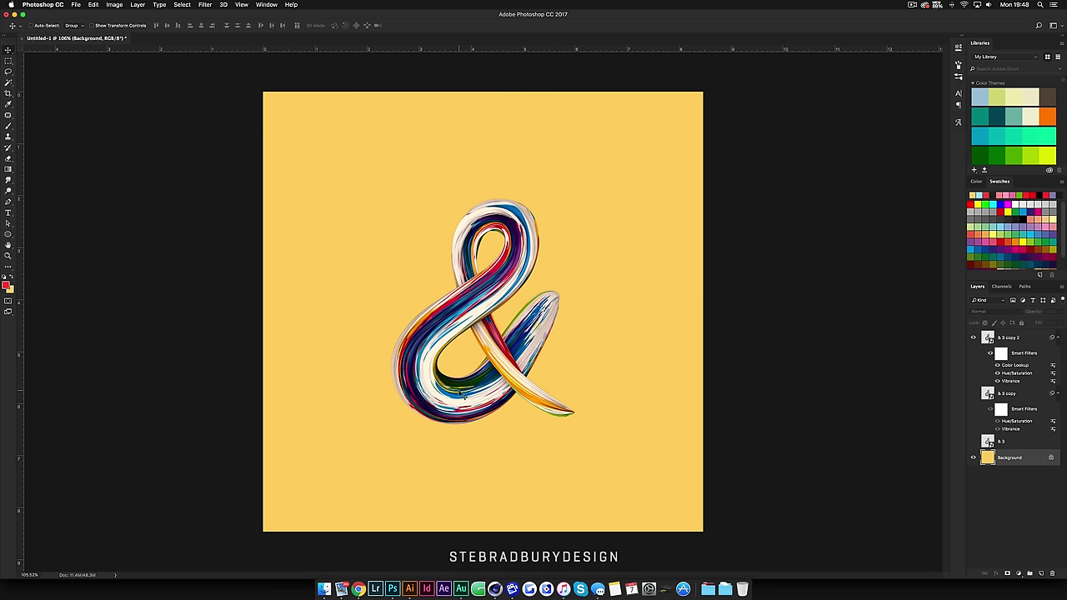
Duplicate the "& 3 copy 2" layer and hide the original beneath the duplicate
click(1019, 340)
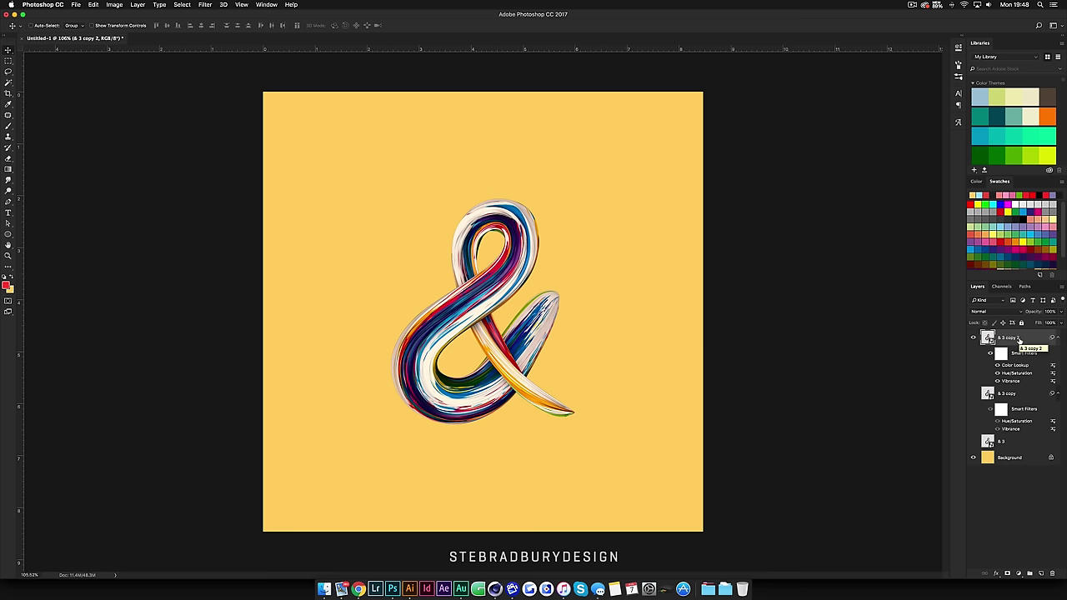
key(super+j)
click(974, 393)
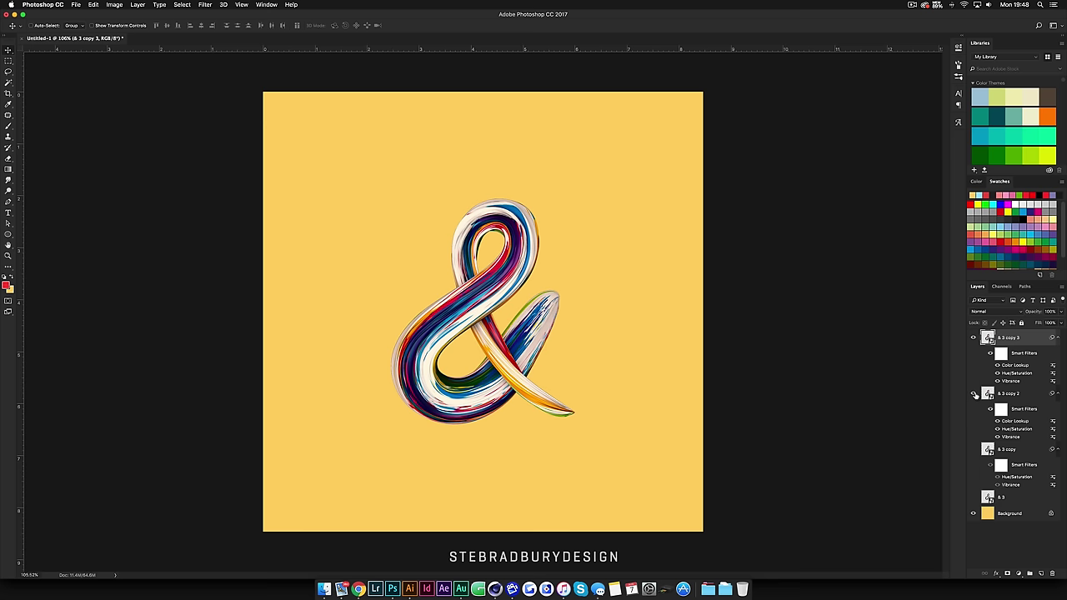
Add a Gradient Overlay layer style to the "& 3 copy 3" layer and keep its settings clear of the ampersand
click(996, 575)
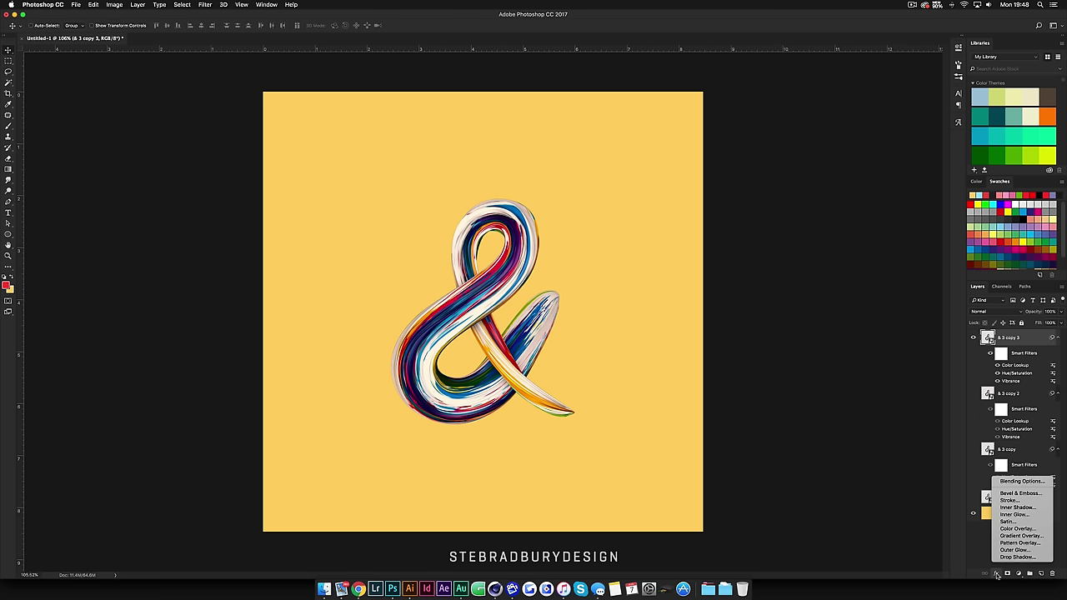
click(1017, 536)
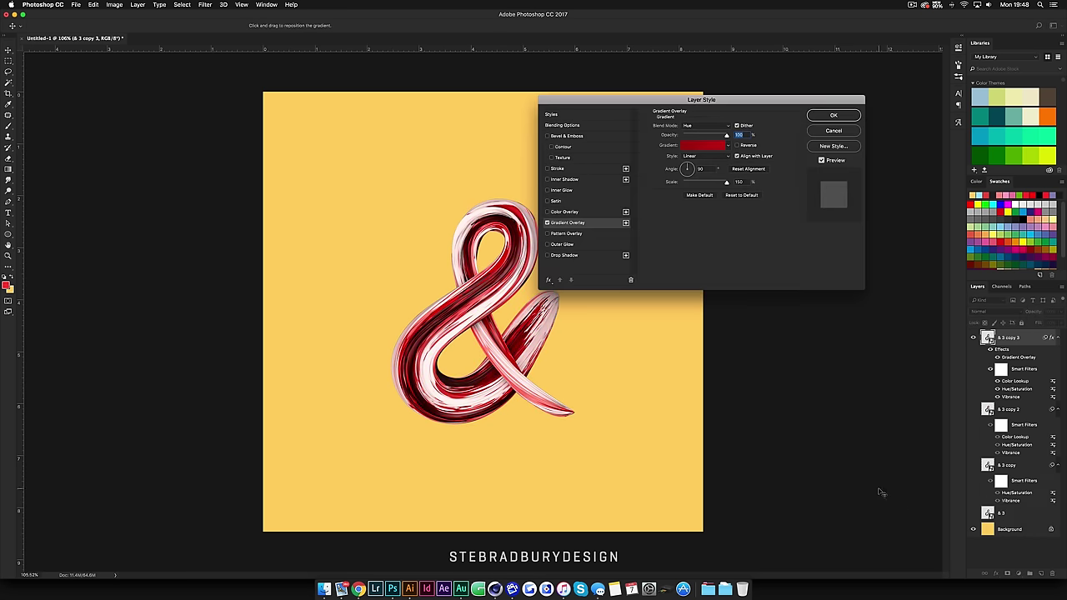
drag(671, 99, 761, 130)
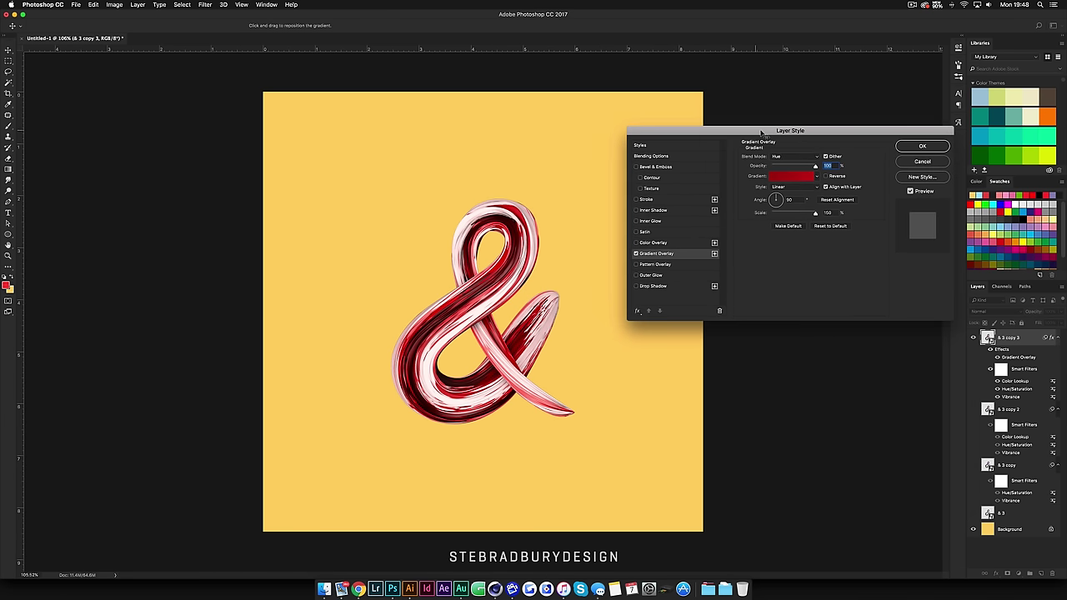
Try the Exclusion and Color Dodge blend modes for the red Gradient Overlay, settle on Hue, and apply the style
click(802, 157)
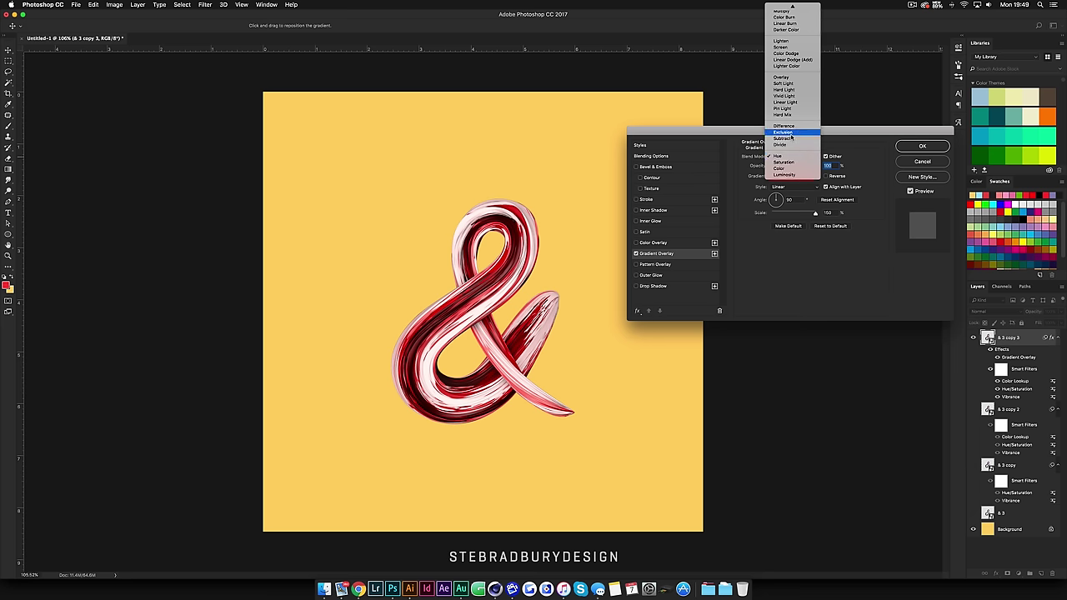
click(791, 137)
click(790, 157)
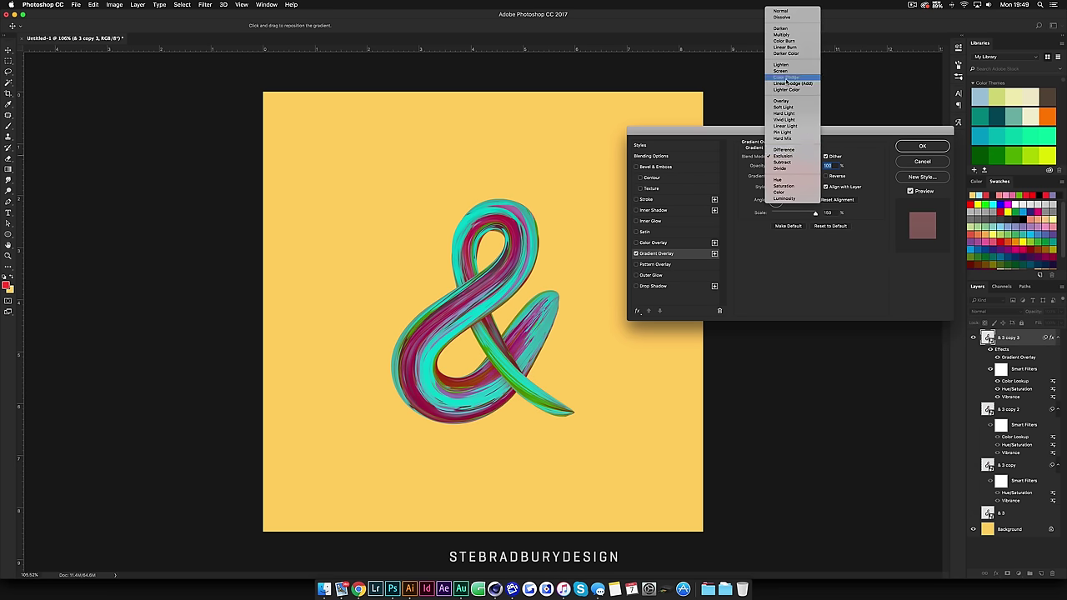
click(786, 78)
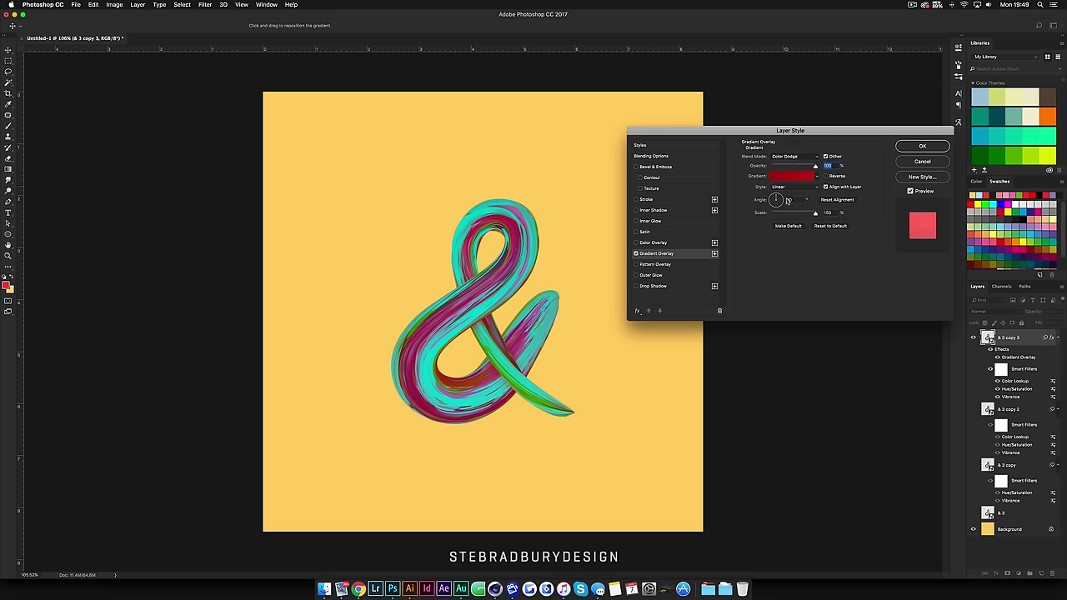
click(792, 158)
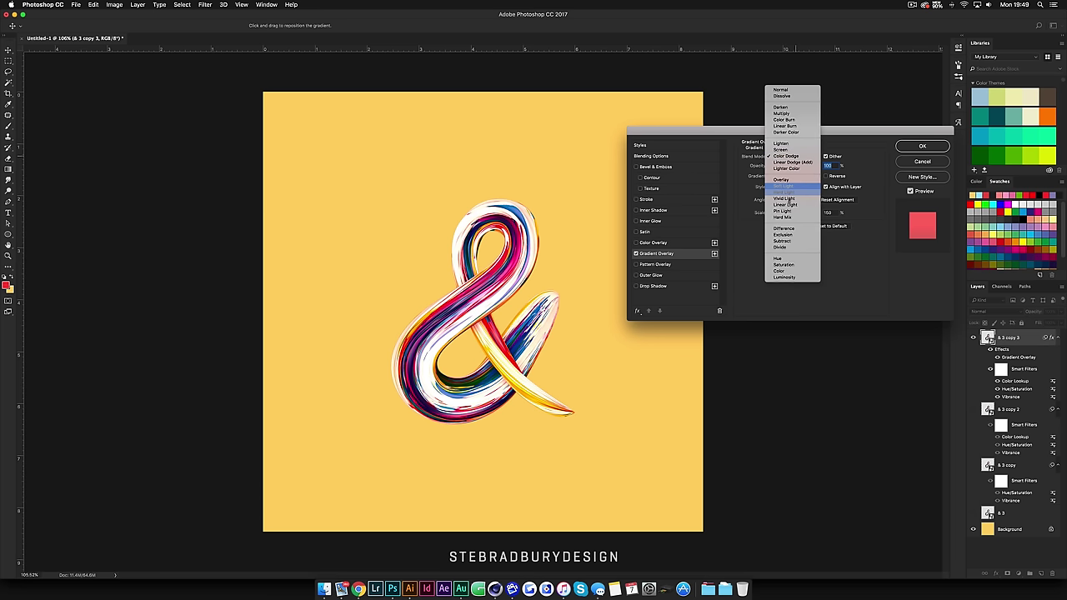
click(785, 260)
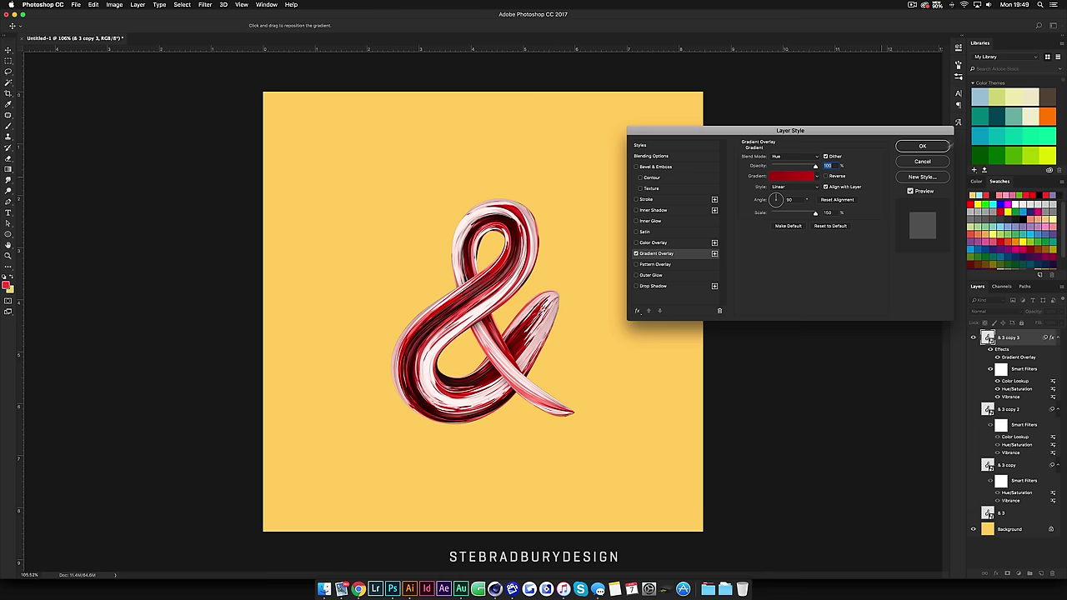
click(923, 146)
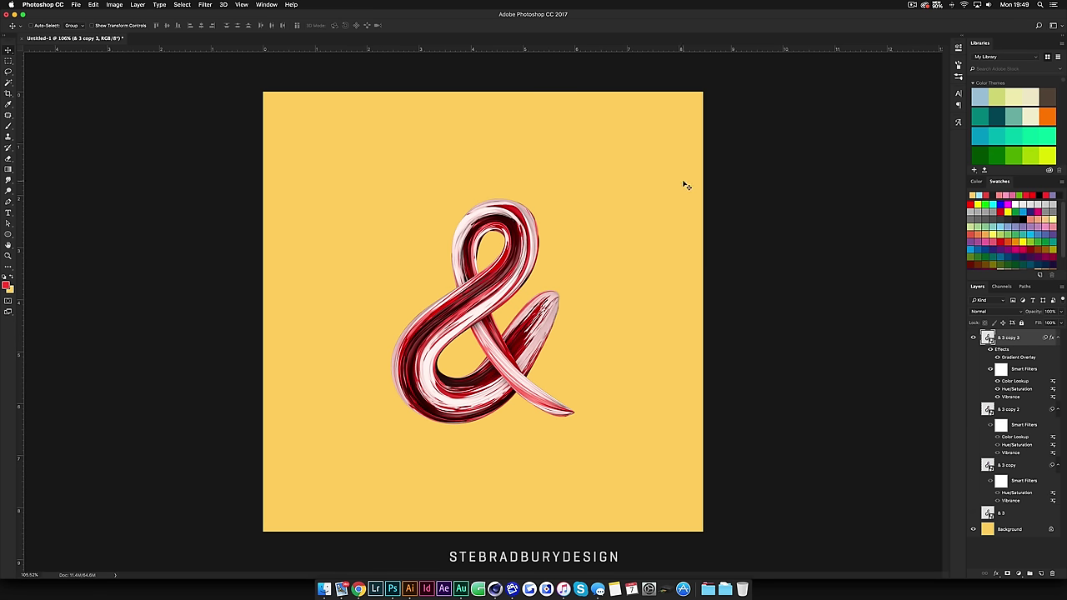
Apply a Hue/Saturation adjustment to the "& 3 copy 3" layer with the hue set to -18
key(super+u)
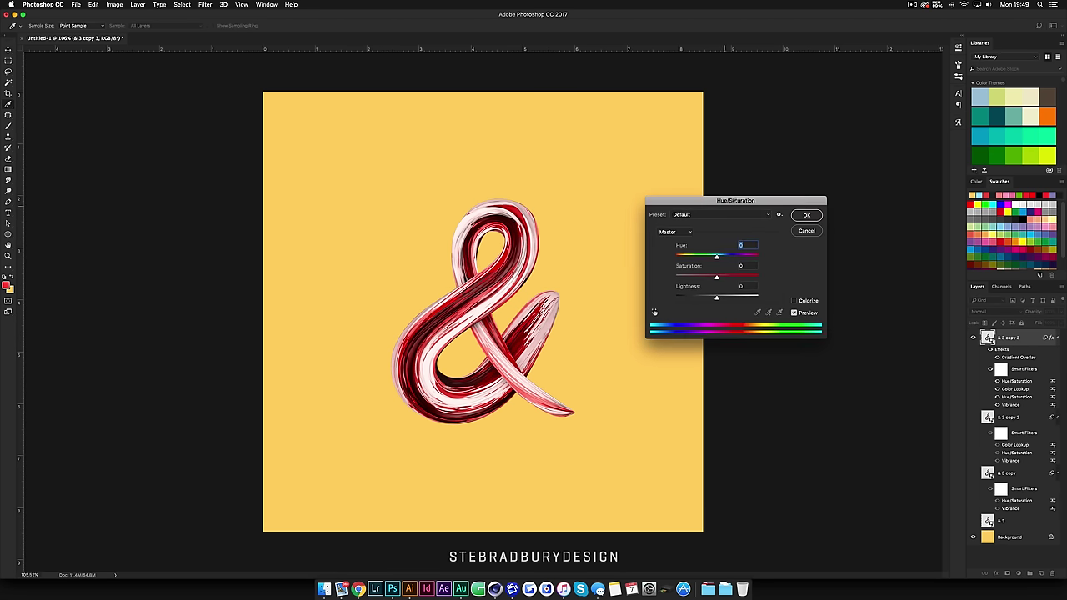
drag(726, 208, 754, 175)
mouse_move(739, 231)
mouse_down()
mouse_move(704, 231)
mouse_move(764, 230)
mouse_move(732, 230)
mouse_up()
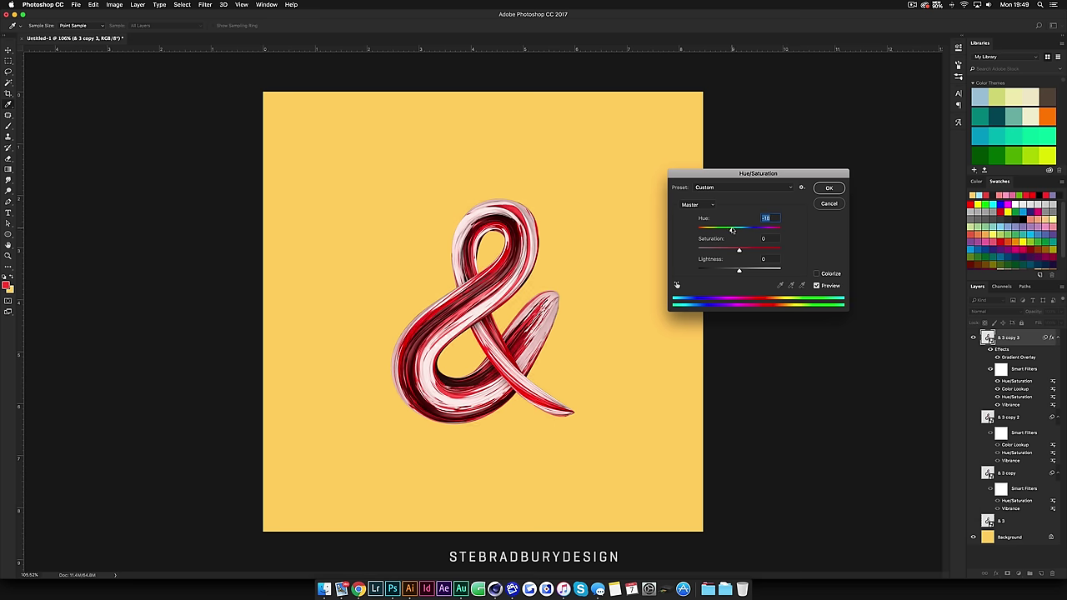
click(837, 187)
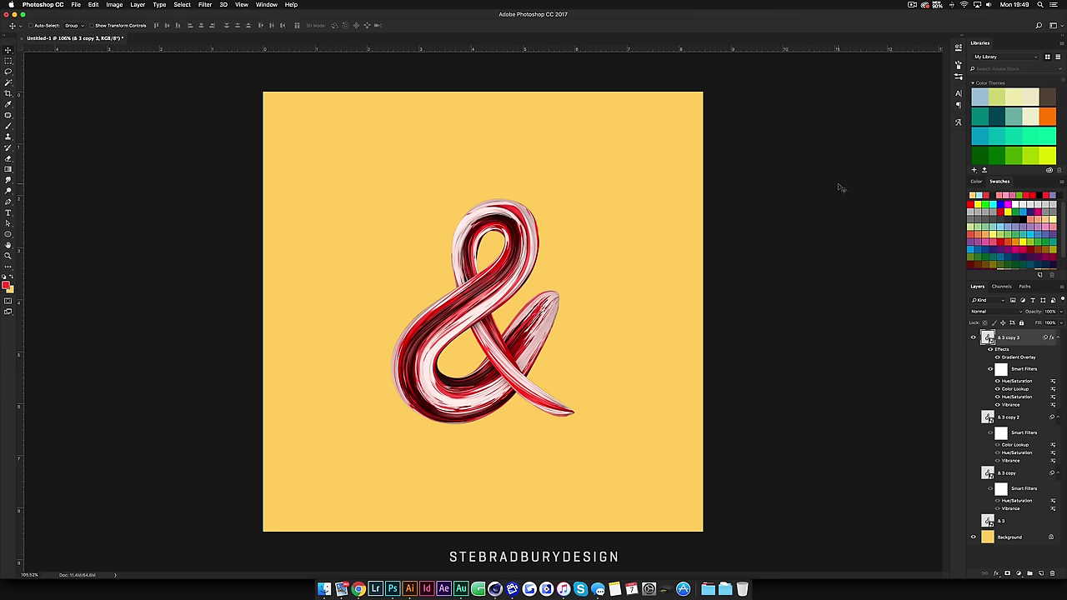
Swap the foreground and background colors and fill the Background layer with the red
click(1007, 535)
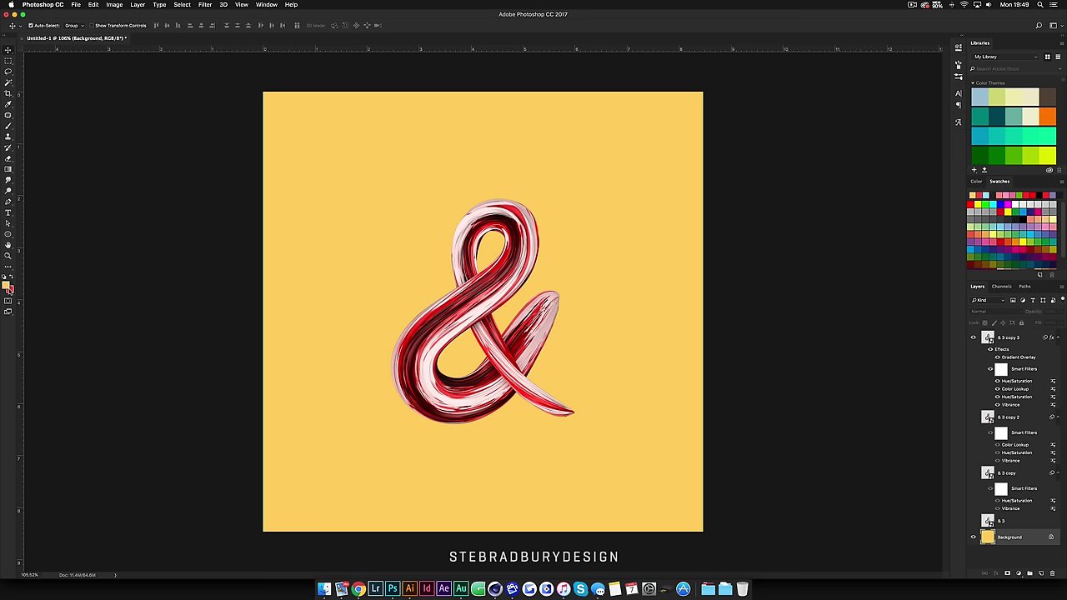
key(alt+BackSpace)
key(x)
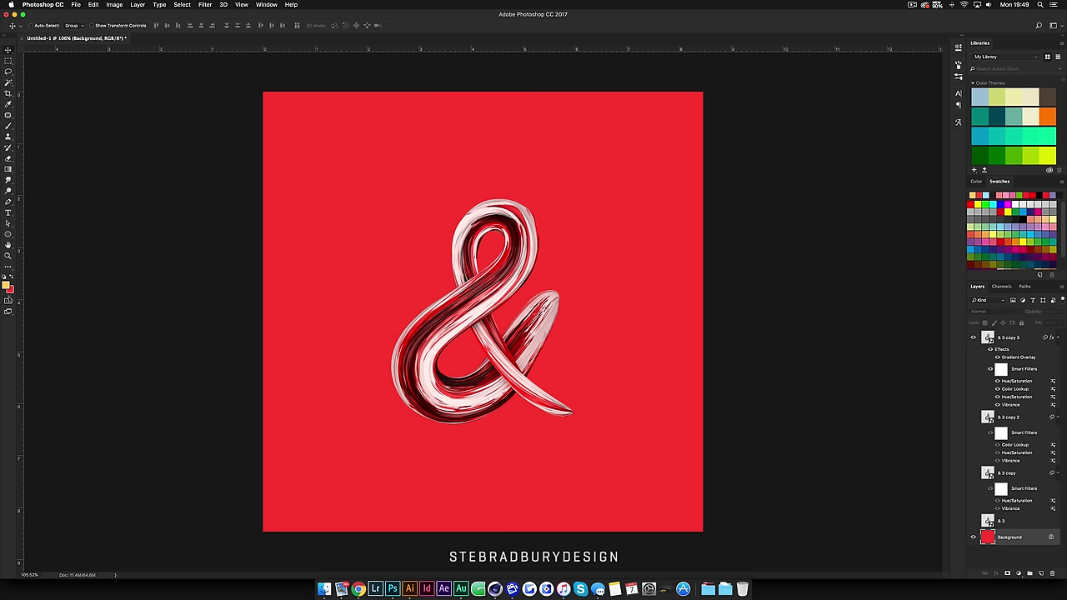
Lighten the red background color slightly and fill the Background layer with it
click(10, 290)
drag(643, 342, 643, 330)
click(771, 328)
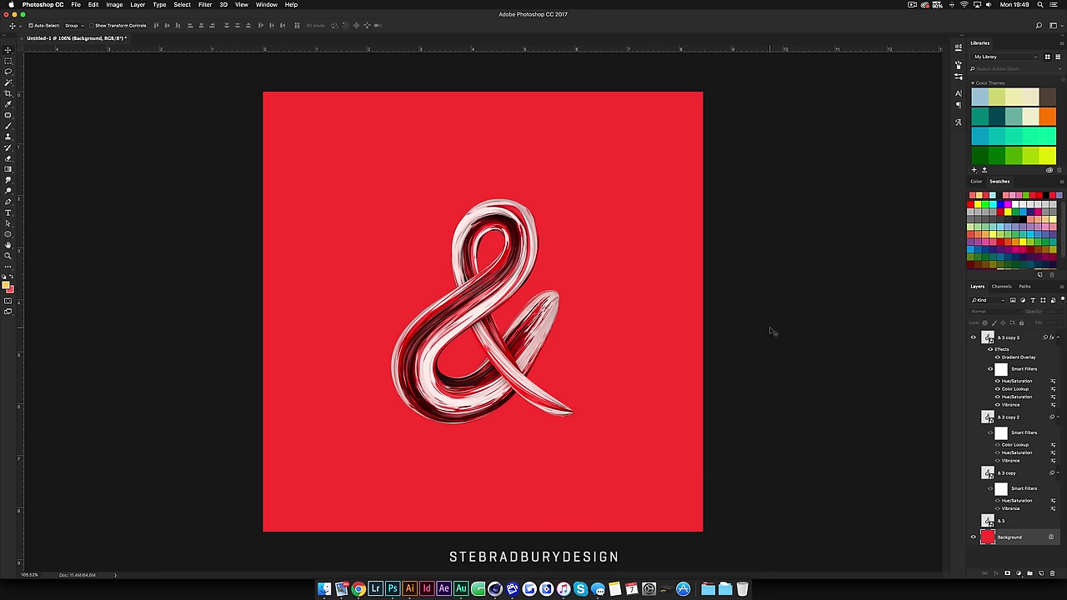
key(super+BackSpace)
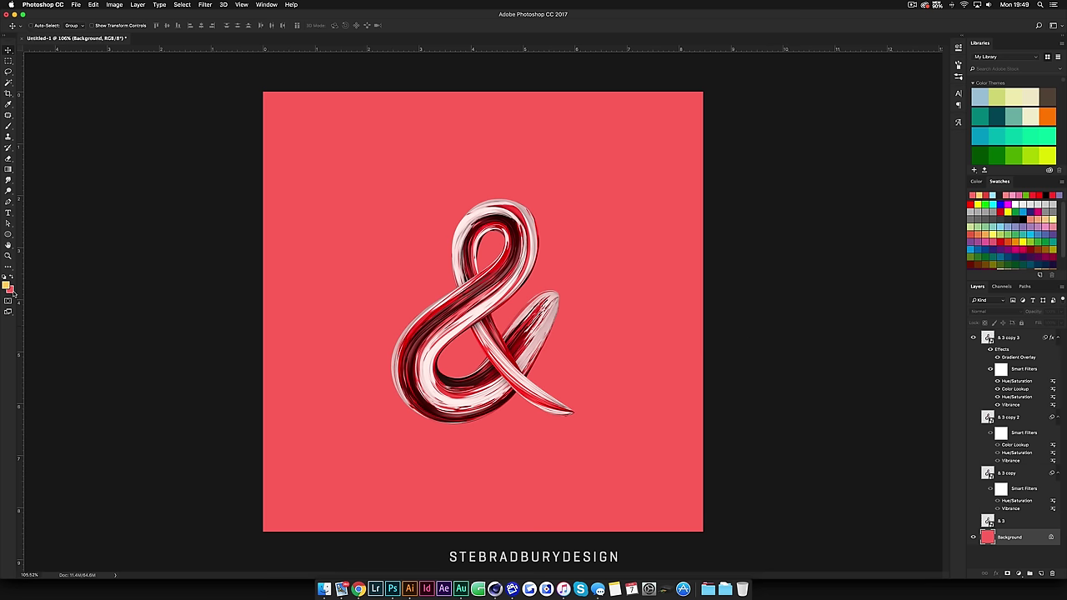
Set the background color to the pale pink #ffa8a1 and fill the Background layer with it
click(10, 290)
drag(628, 333, 623, 328)
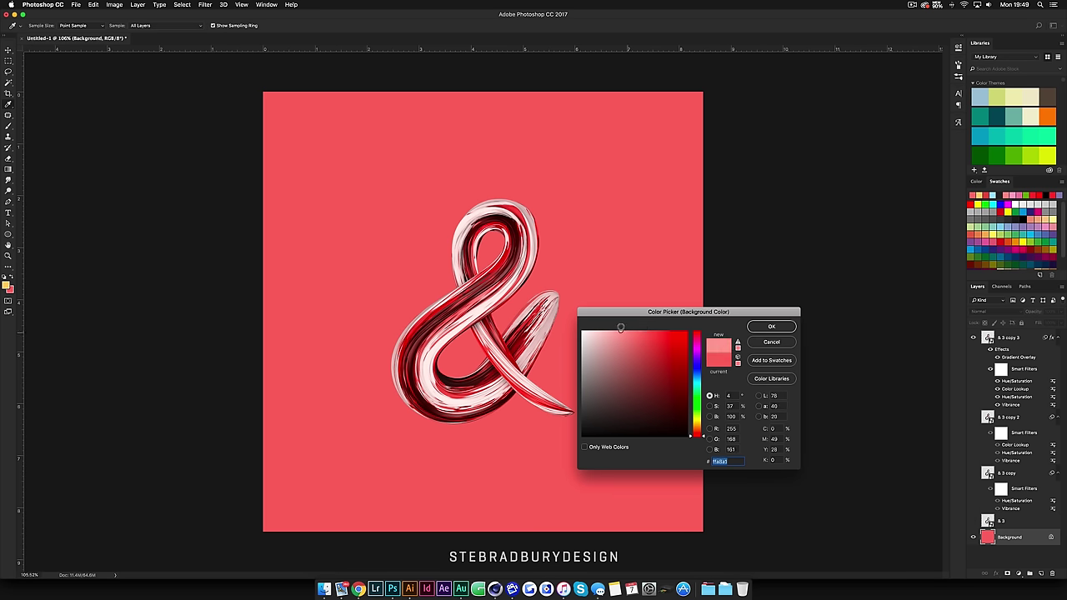
click(771, 327)
key(super+BackSpace)
Change the background color to a more saturated coral pink and refill the Background layer
alt+scroll(467, 338, down, 5)
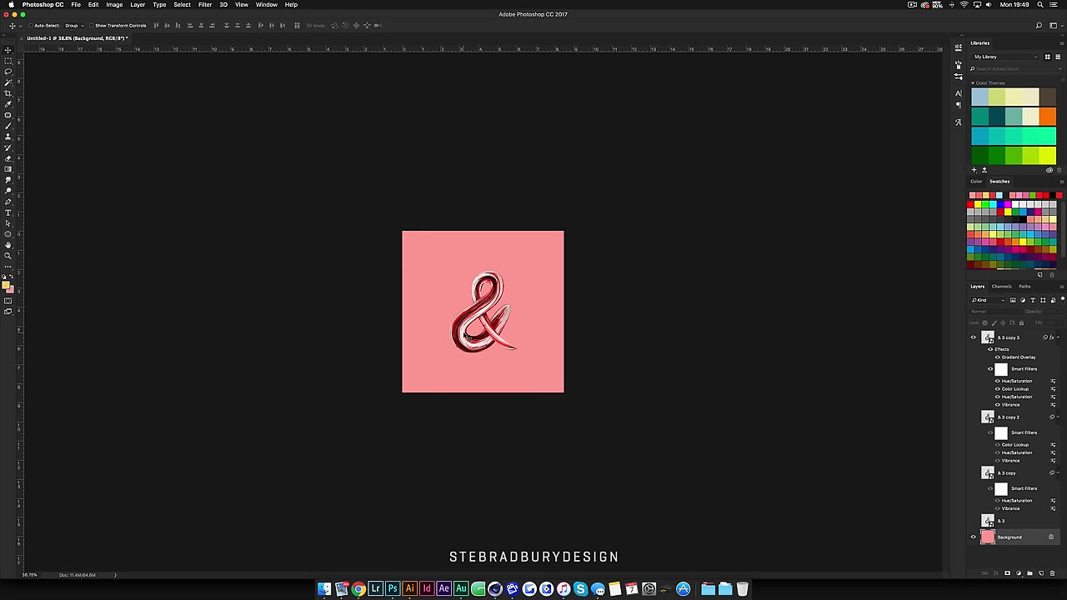
alt+scroll(467, 337, up, 3)
click(11, 290)
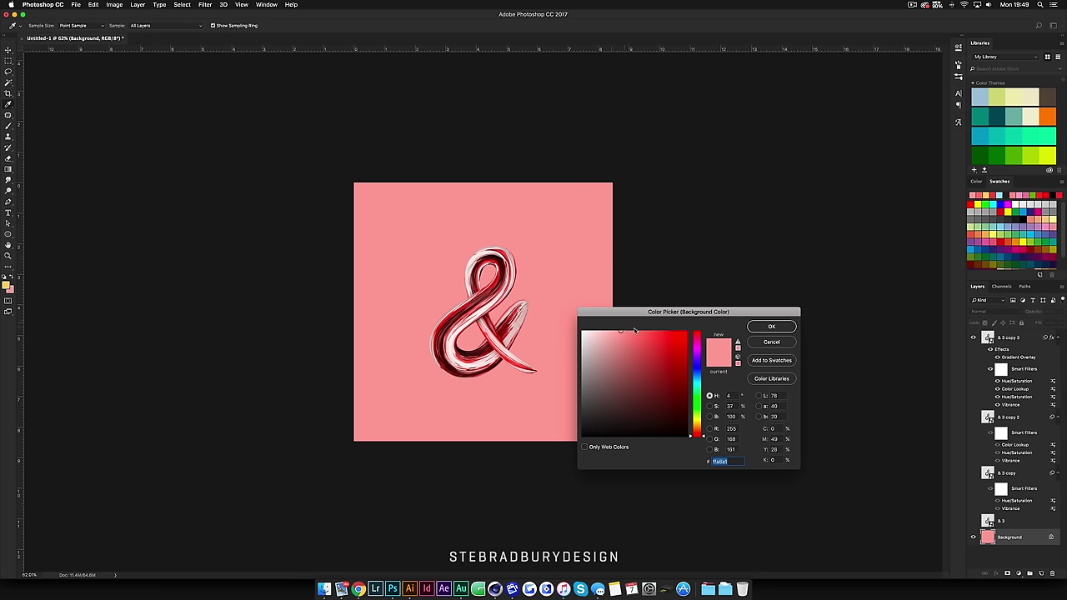
drag(639, 333, 636, 331)
click(771, 327)
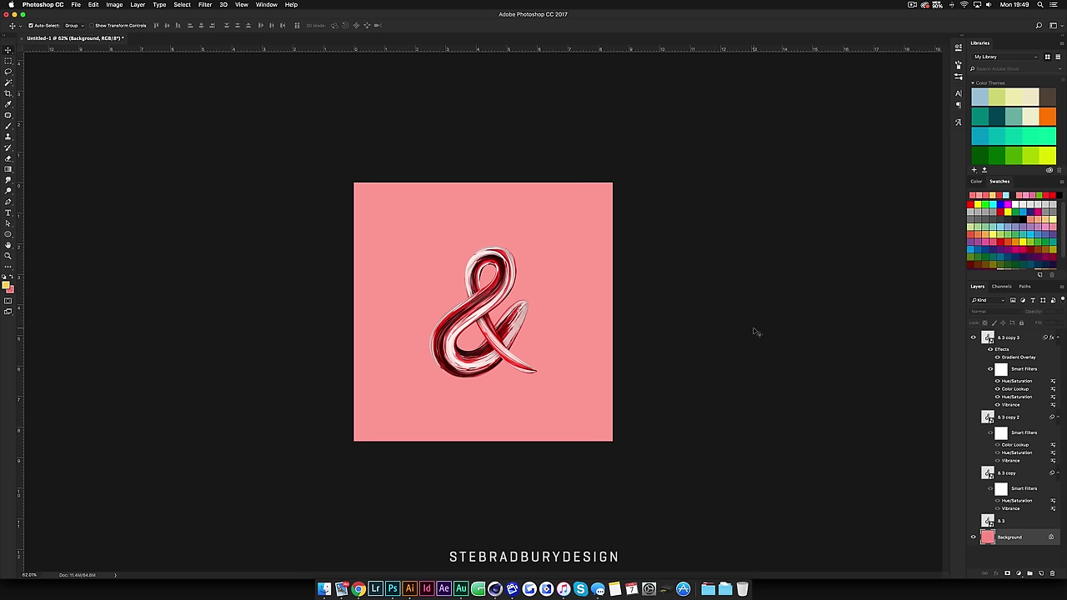
key(super+BackSpace)
Apply a Levels adjustment to the "& 3 copy 3" layer, lowering the white input level to brighten the highlights
alt+scroll(479, 281, up, 4)
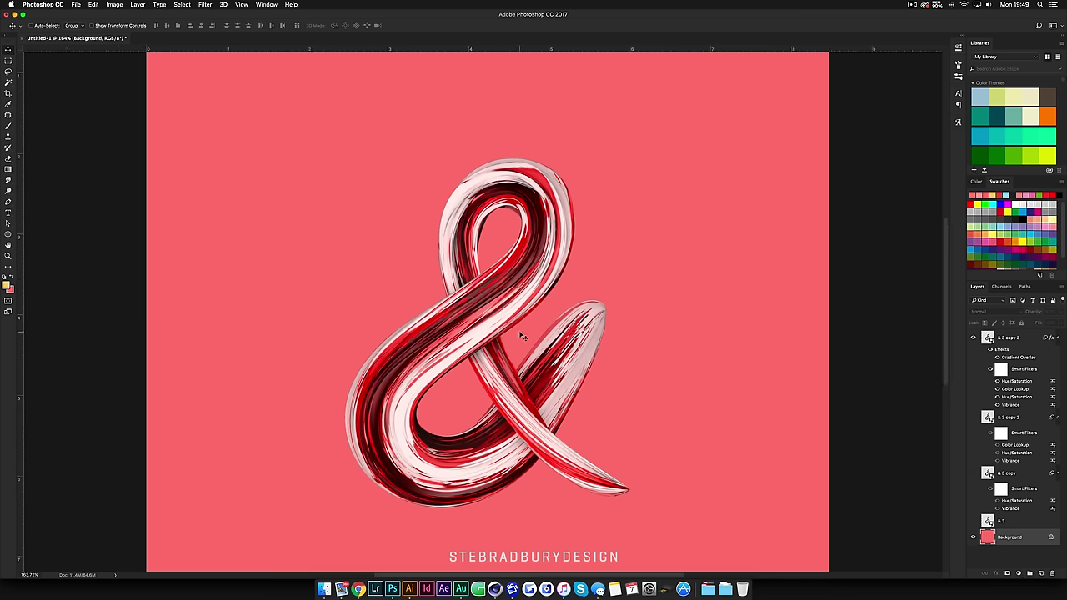
alt+scroll(523, 335, down, 3)
click(1051, 348)
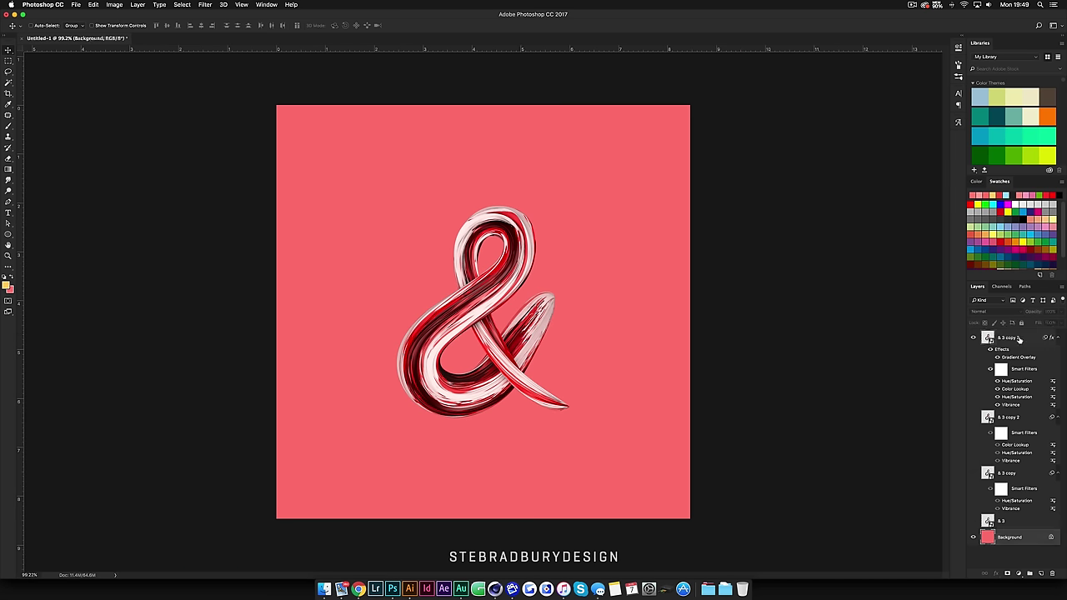
alt+scroll(617, 350, up, 3)
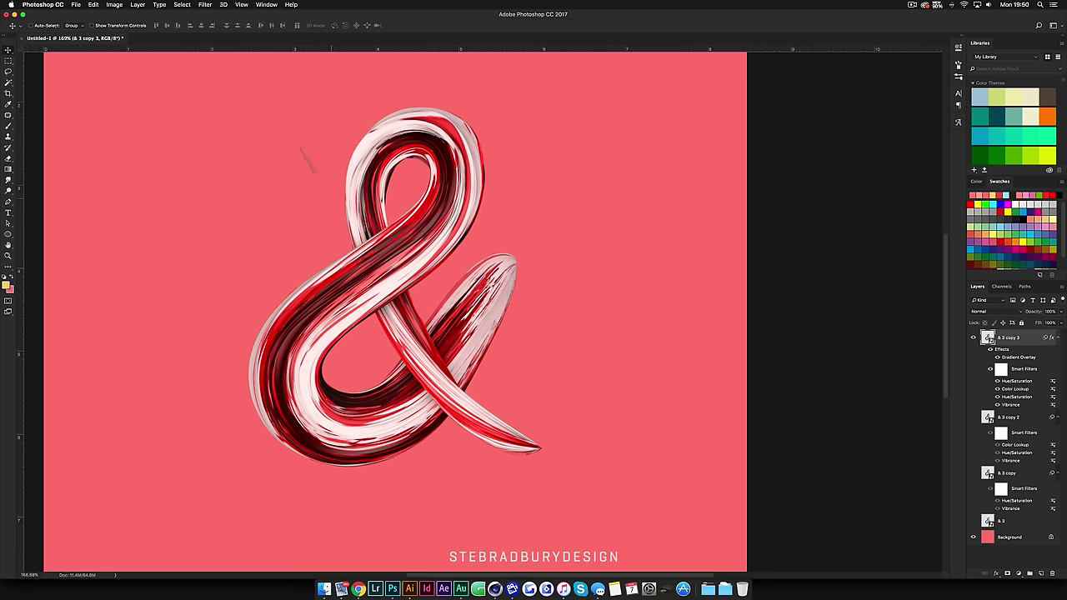
click(114, 4)
mouse_move(132, 28)
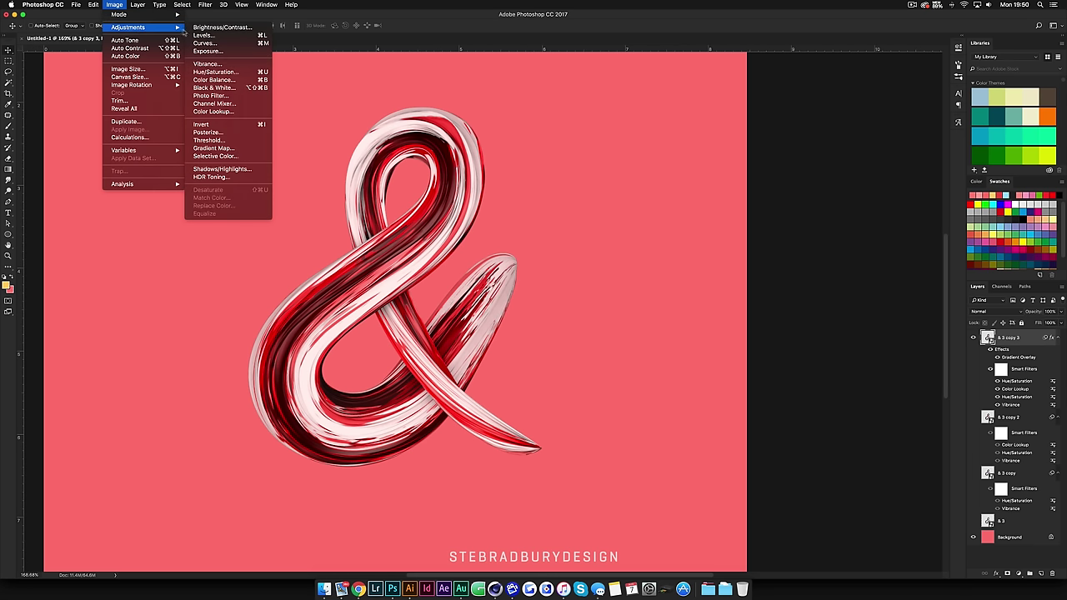
click(202, 35)
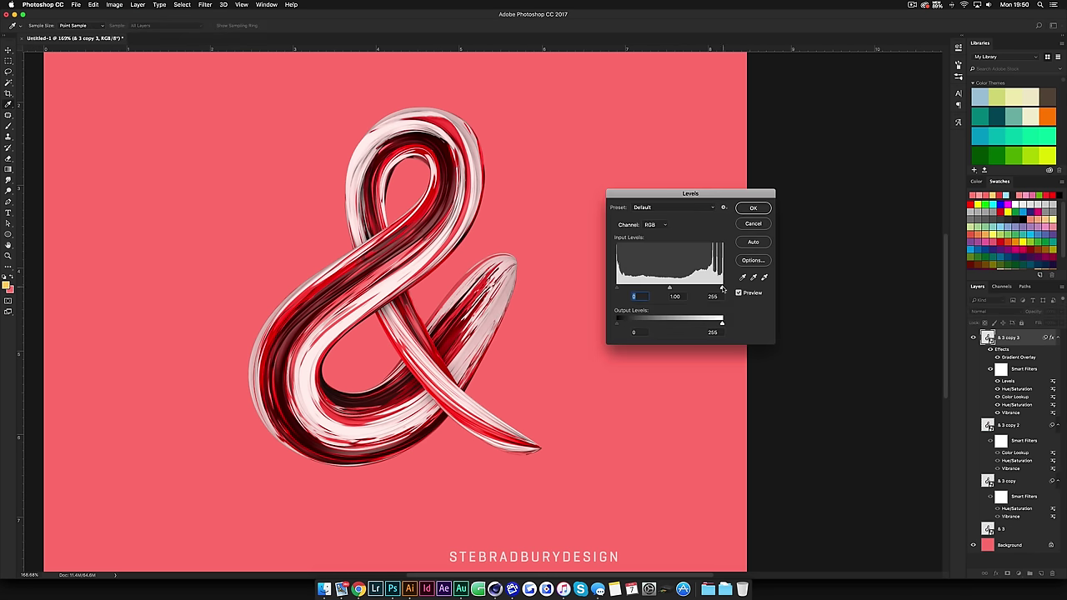
drag(722, 289, 663, 289)
click(619, 288)
click(751, 207)
key(super+minus)
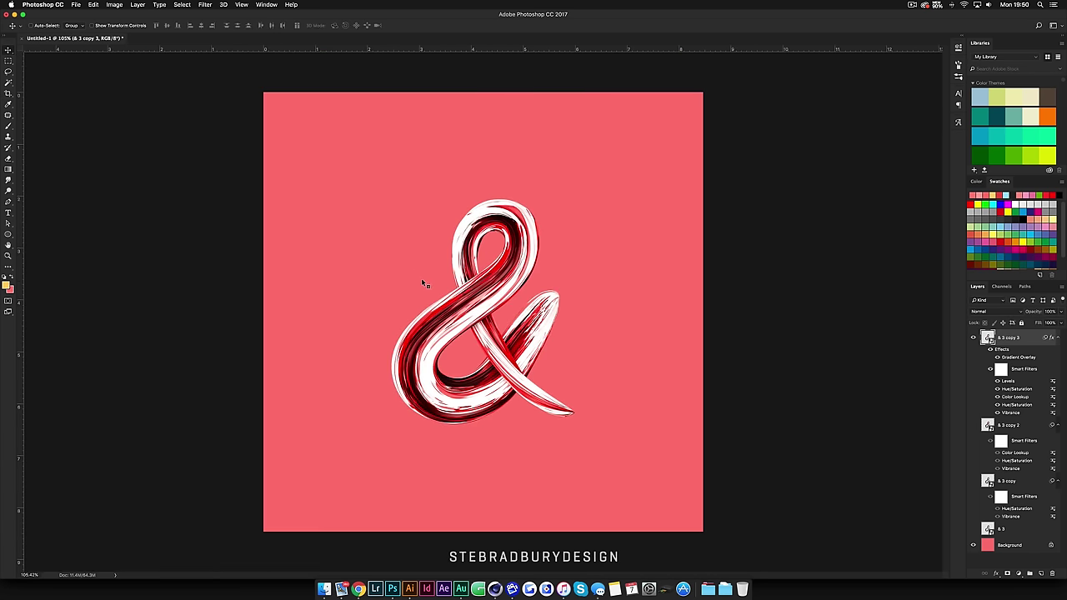
key(super+equal)
alt+scroll(450, 336, up, 3)
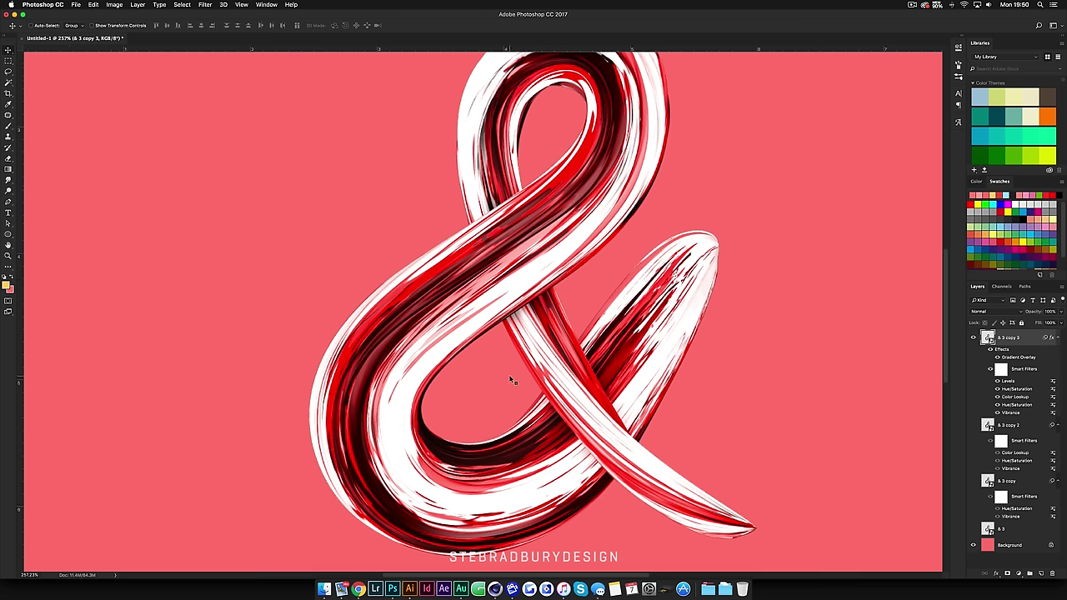
alt+scroll(510, 376, down, 2)
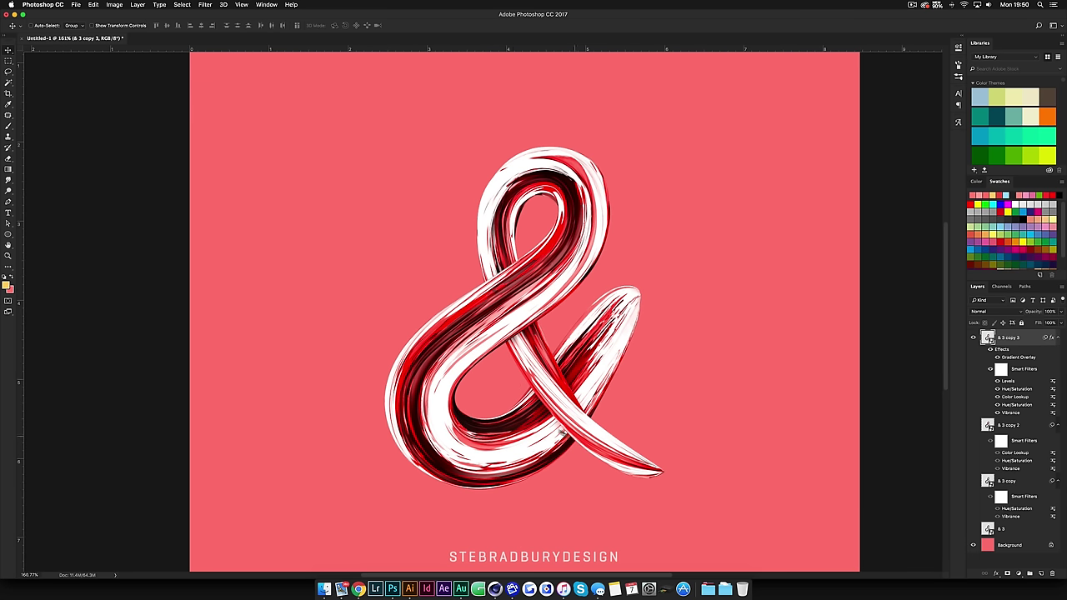